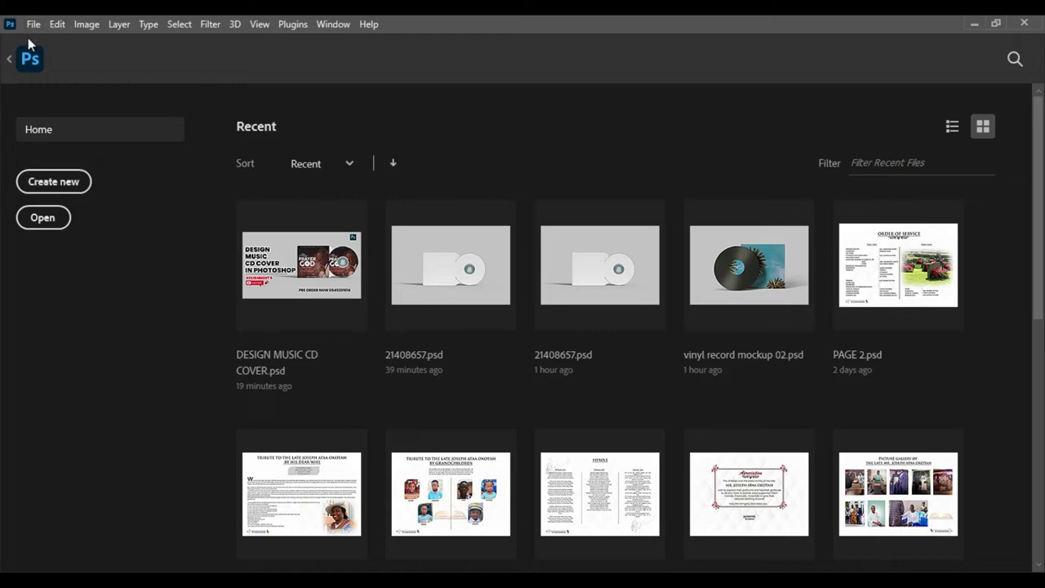
- Create a 1080 × 1080 px, 300 ppi RGB Color document called MUSIC COVER
{"action": "left_click", "coordinate": [37, 181]}
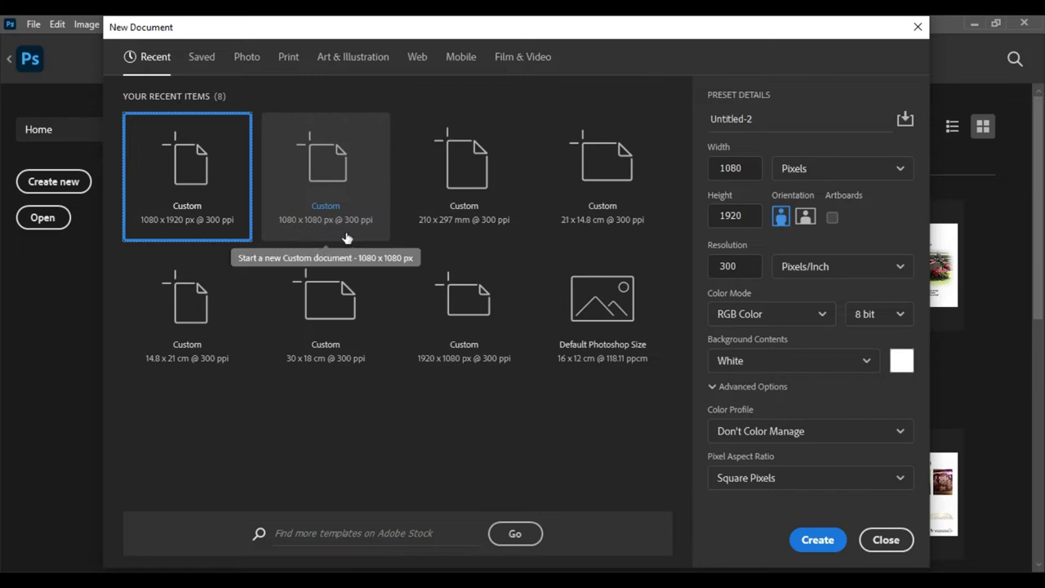
{"action": "double_click", "coordinate": [733, 168]}
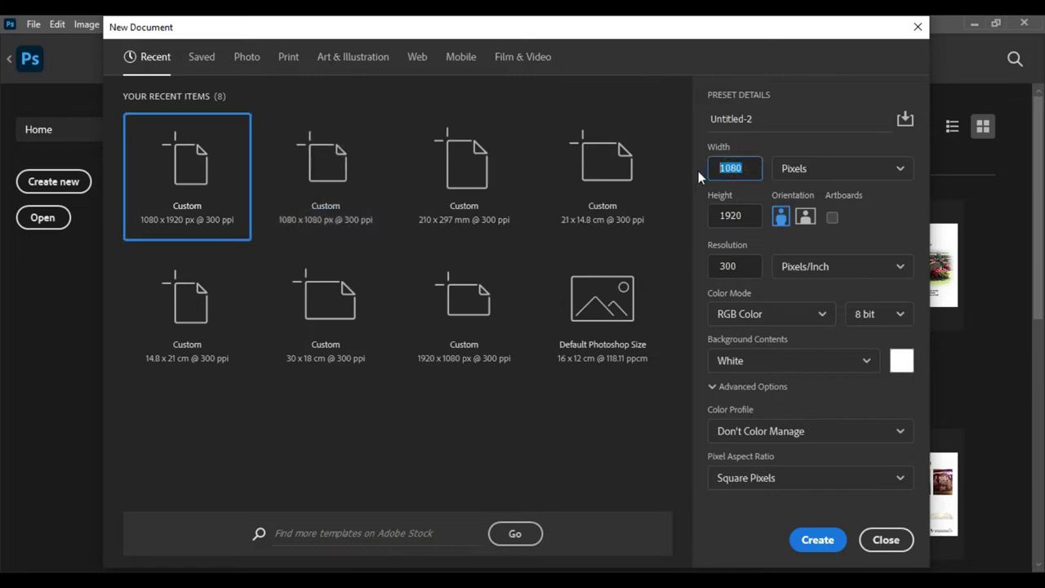
{"action": "double_click", "coordinate": [729, 216]}
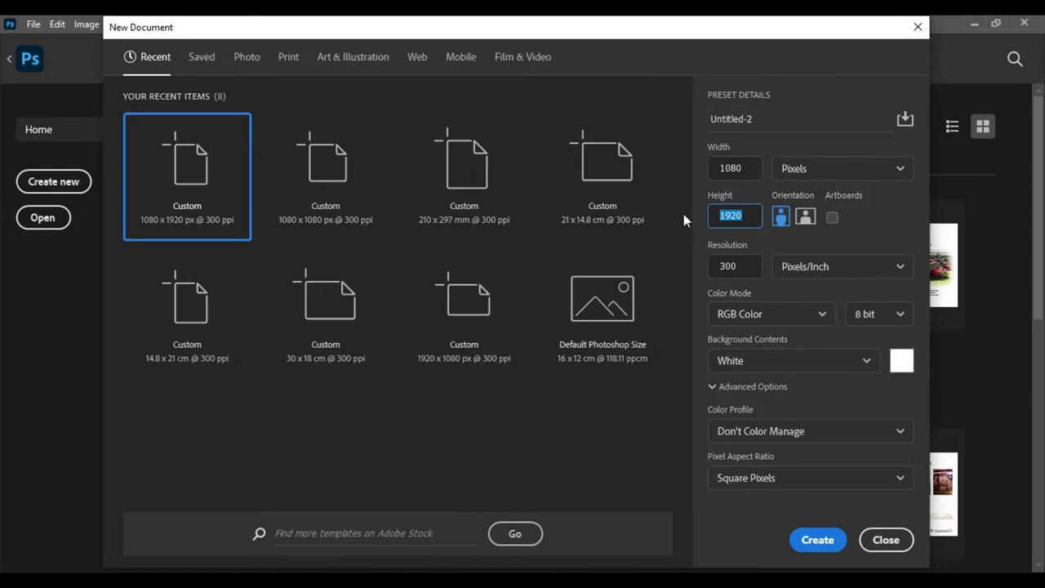
{"action": "type", "text": "1080"}
{"action": "left_click", "coordinate": [773, 119]}
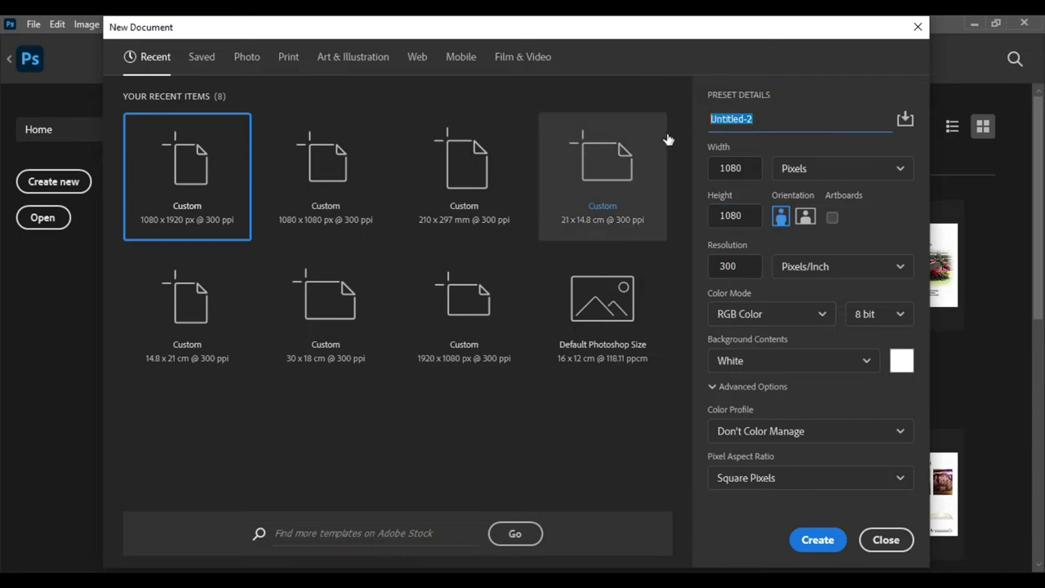
{"action": "type", "text": "MUSIC COVER"}
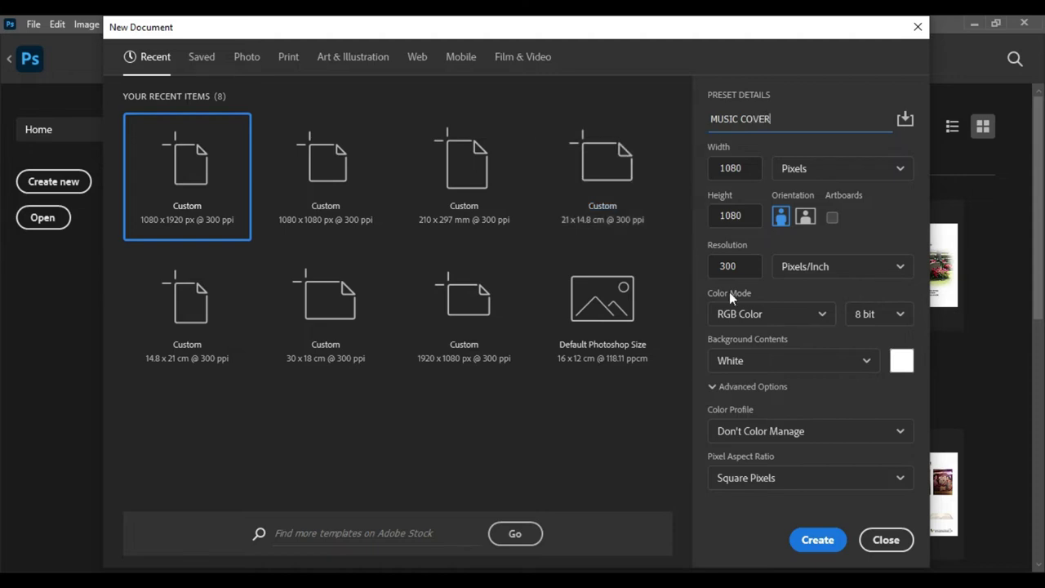
{"action": "left_click", "coordinate": [822, 316]}
{"action": "left_click", "coordinate": [822, 315]}
{"action": "left_click", "coordinate": [818, 543]}
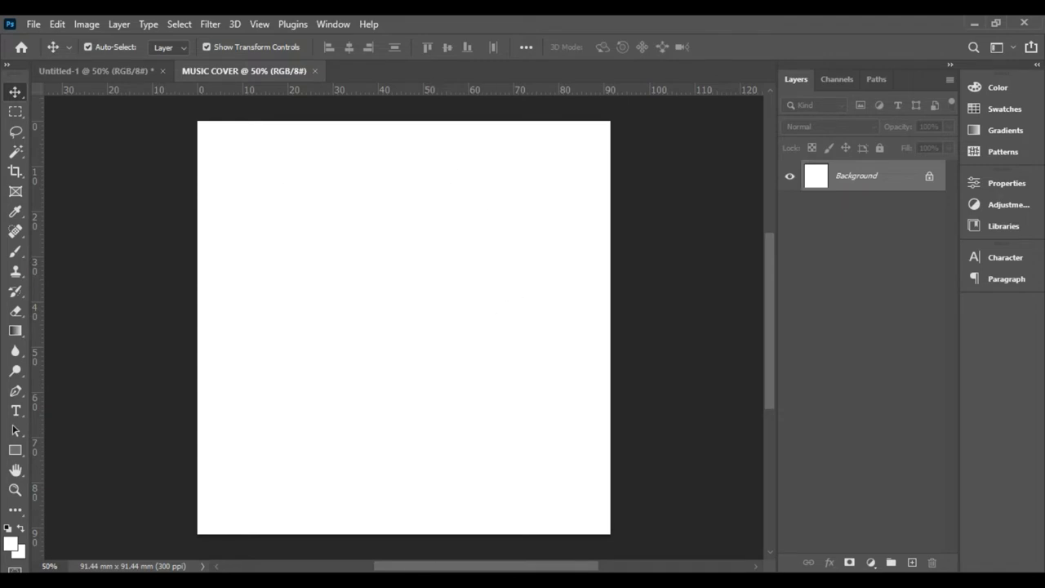
{"action": "key", "text": "alt+Tab"}
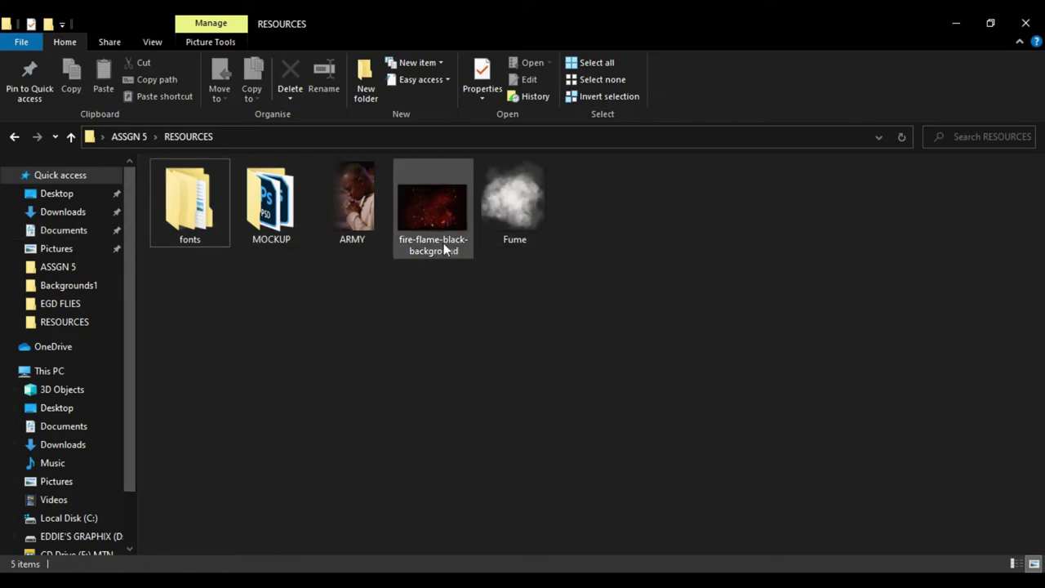
{"action": "mouse_move", "coordinate": [431, 214]}
{"action": "mouse_move", "coordinate": [435, 249]}
{"action": "left_click_drag", "start_coordinate": [436, 205], "coordinate": [431, 199]}
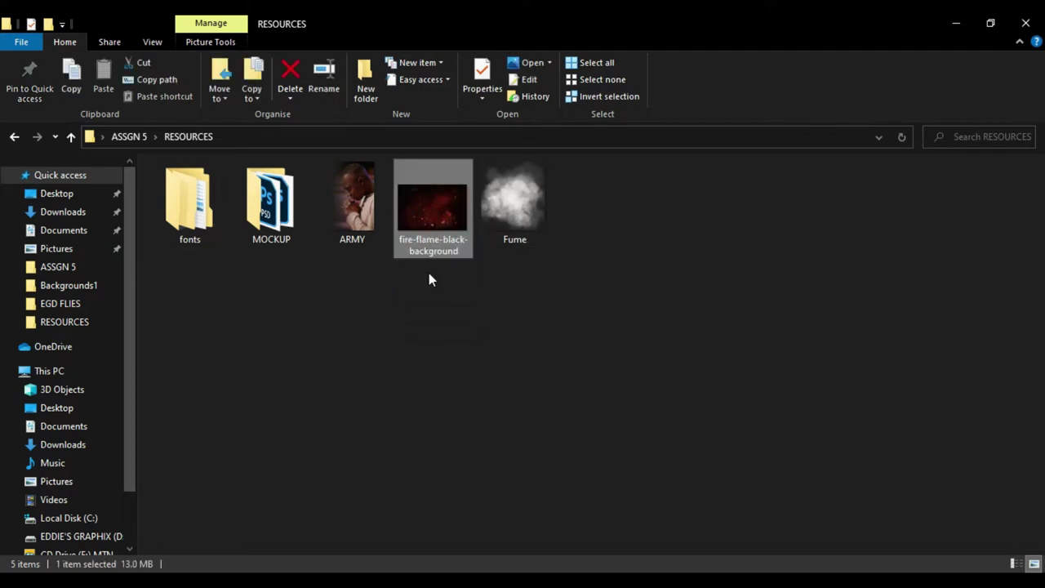
{"action": "left_click", "coordinate": [955, 24]}
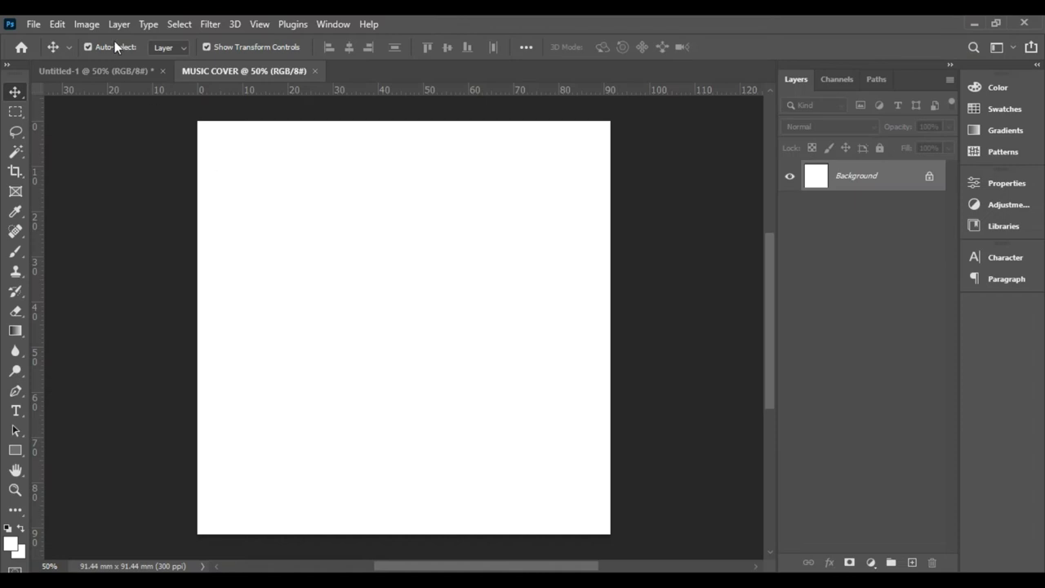
- Place the fire-flame-black-background image from ASSGN 5 > RESOURCES as an embedded layer
{"action": "left_click", "coordinate": [32, 25]}
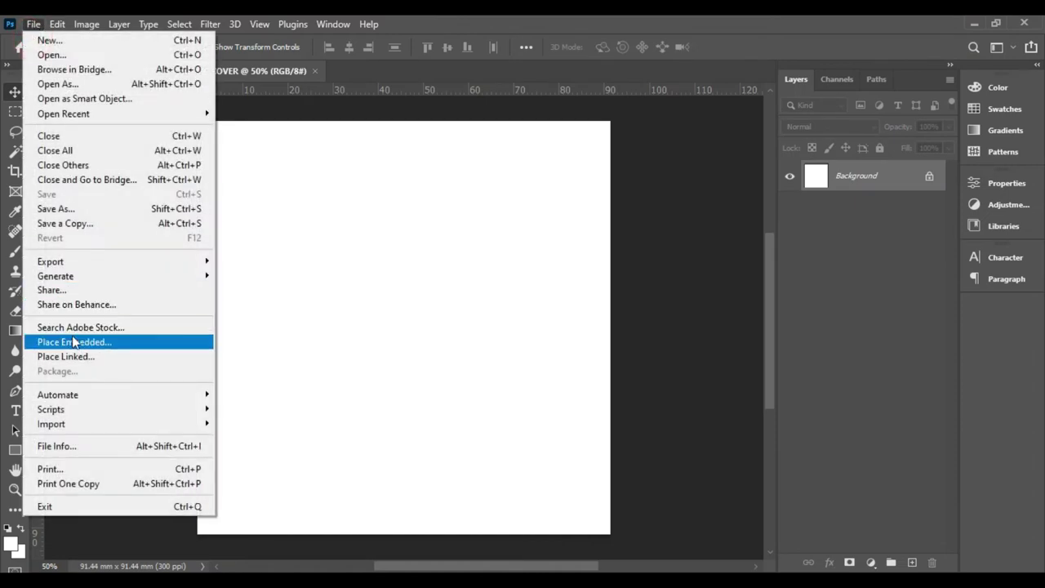
{"action": "left_click", "coordinate": [71, 341]}
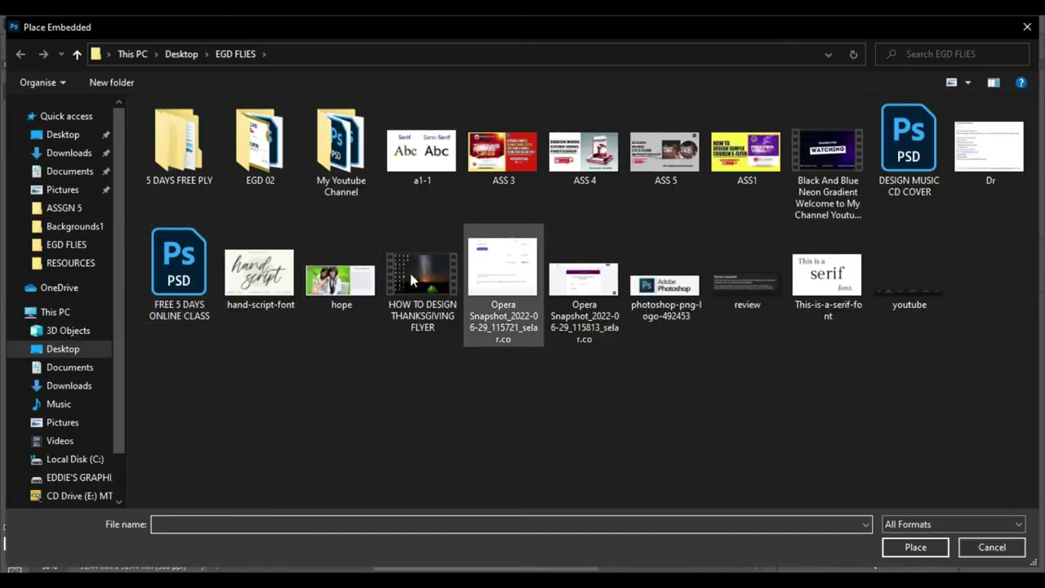
{"action": "left_click", "coordinate": [65, 209]}
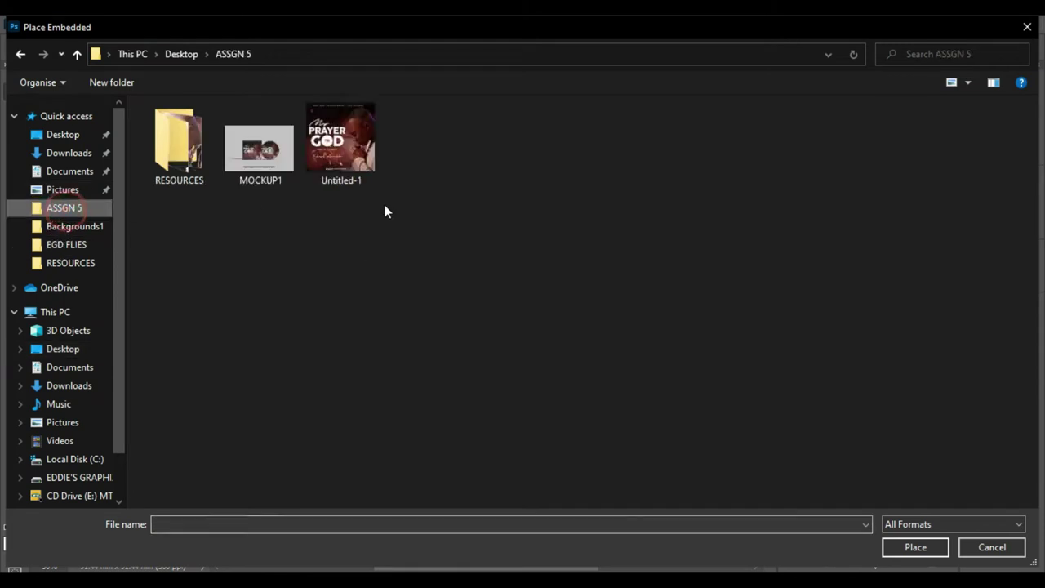
{"action": "double_click", "coordinate": [171, 147]}
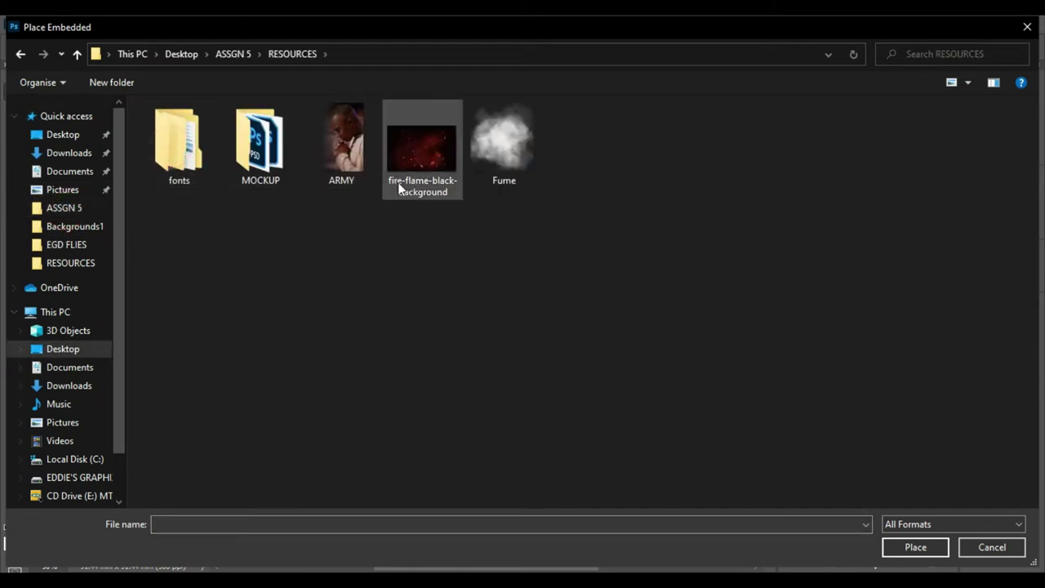
{"action": "double_click", "coordinate": [416, 163]}
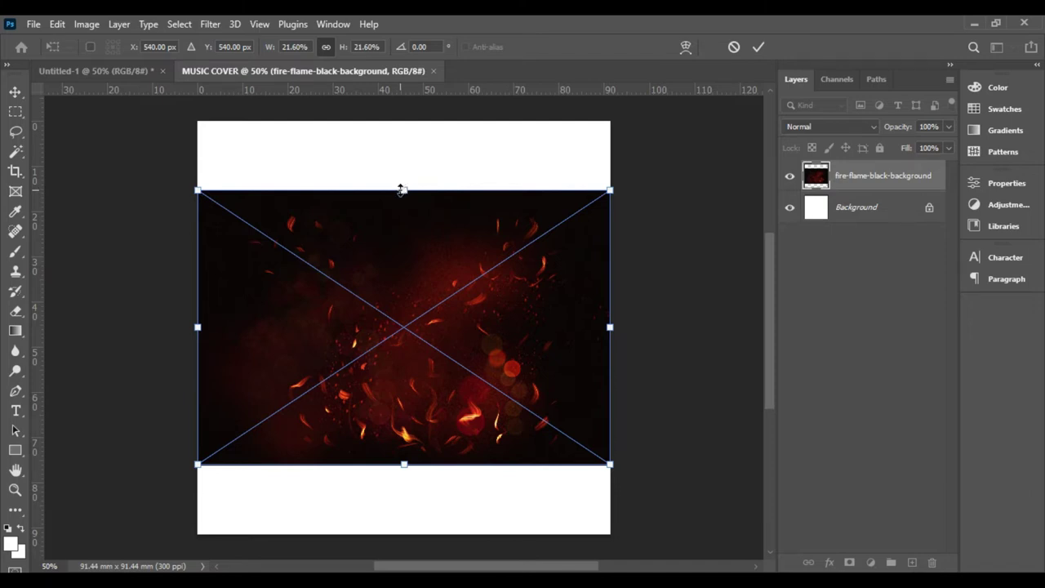
- Scale the fire image up to 32.40% so it covers the whole canvas
{"action": "left_click", "coordinate": [405, 187]}
{"action": "left_click_drag", "start_coordinate": [405, 188], "coordinate": [413, 120]}
{"action": "double_click", "coordinate": [424, 207]}
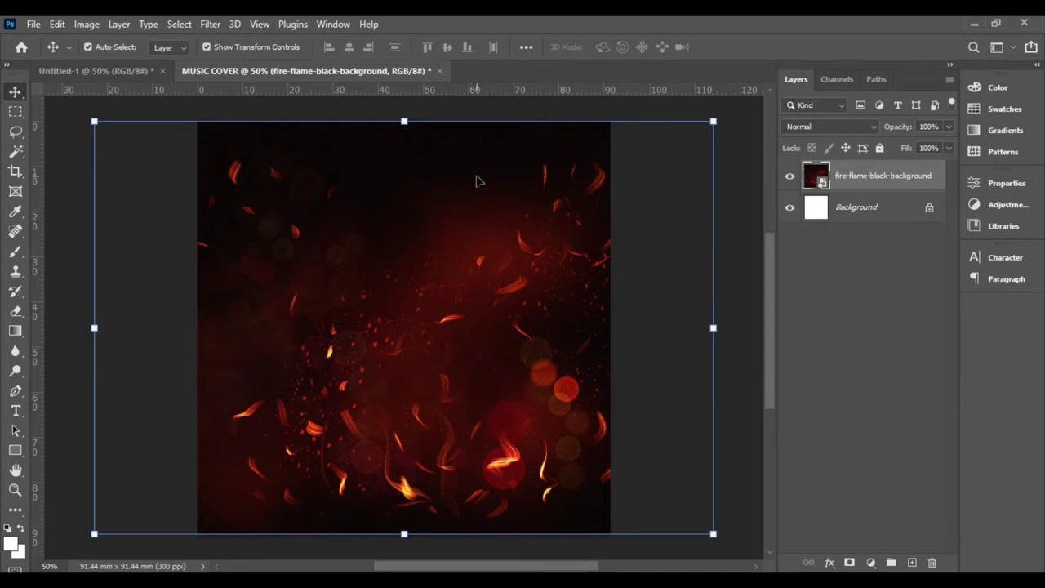
{"action": "left_click", "coordinate": [32, 25]}
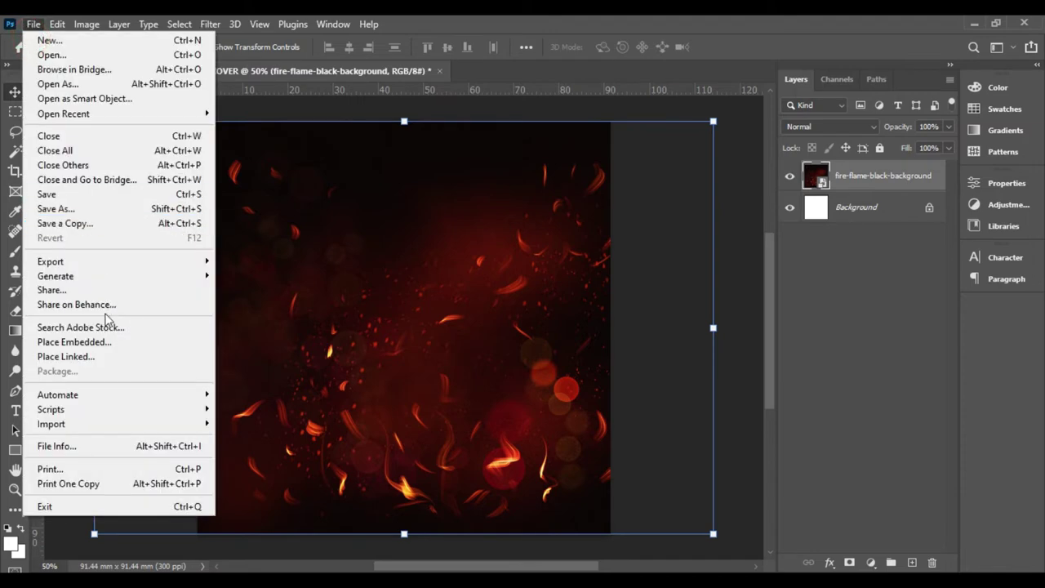
- Place the ARMY praying-man photo embedded and position it on the cover's right side
{"action": "left_click", "coordinate": [73, 342]}
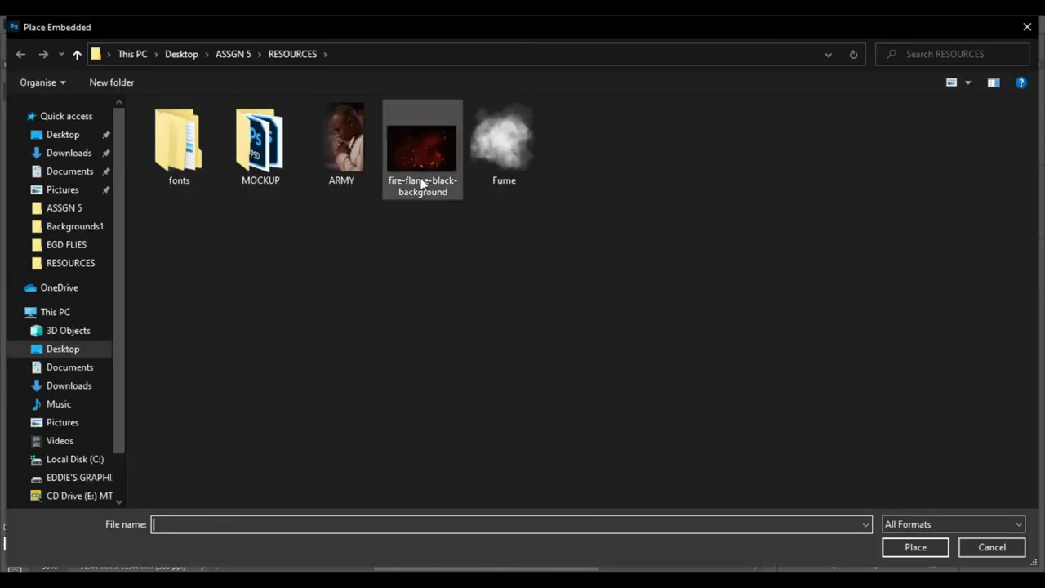
{"action": "double_click", "coordinate": [343, 146]}
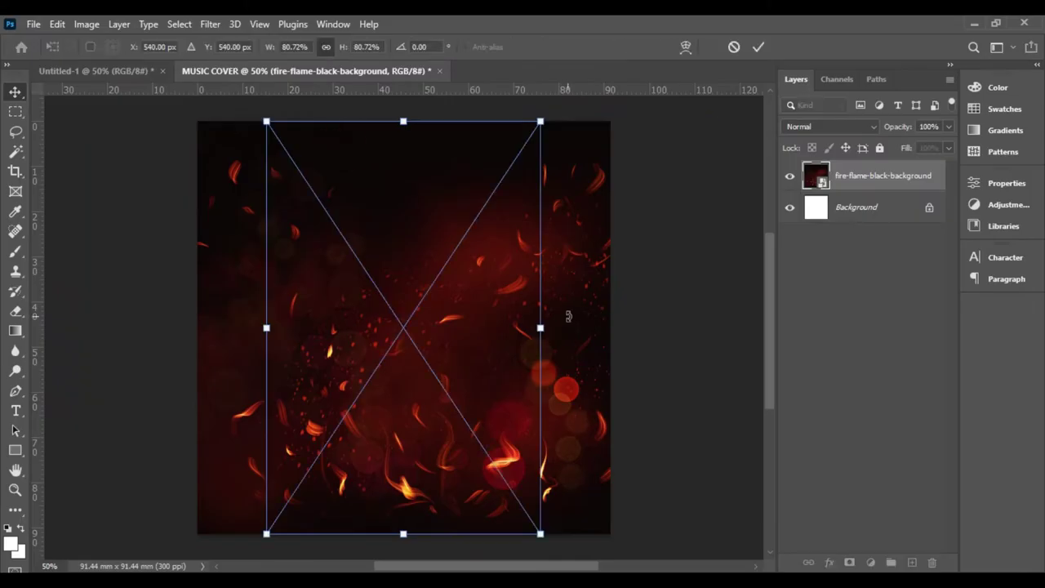
{"action": "left_click_drag", "start_coordinate": [478, 291], "coordinate": [563, 313]}
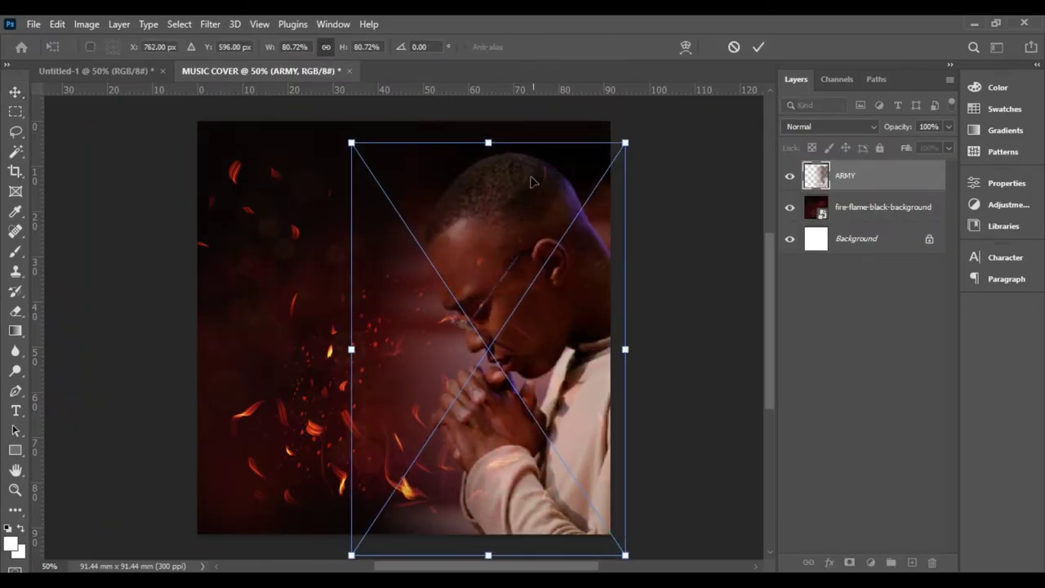
{"action": "left_click", "coordinate": [530, 297]}
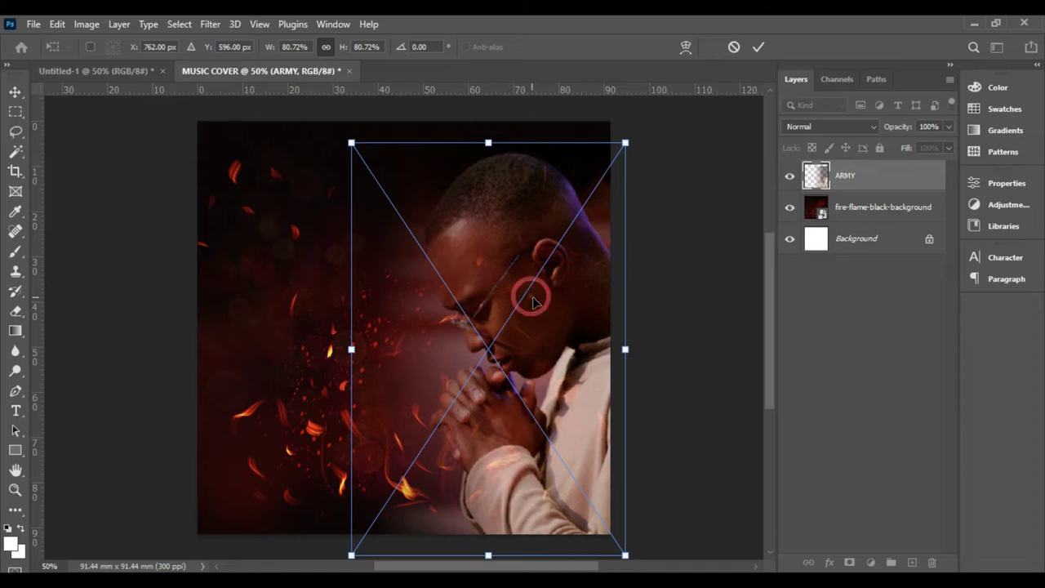
{"action": "left_click_drag", "start_coordinate": [535, 299], "coordinate": [545, 292]}
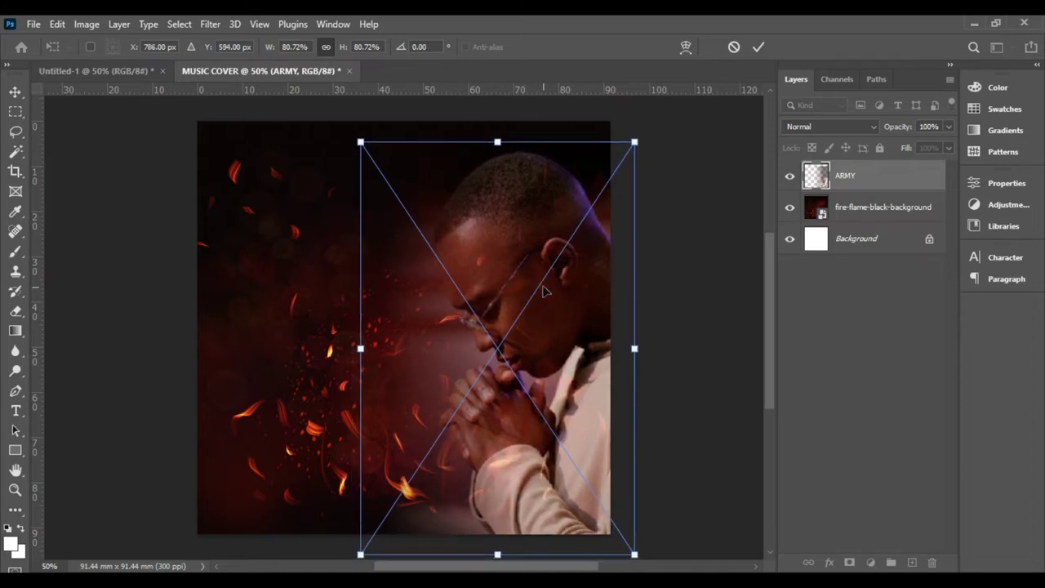
{"action": "double_click", "coordinate": [544, 289]}
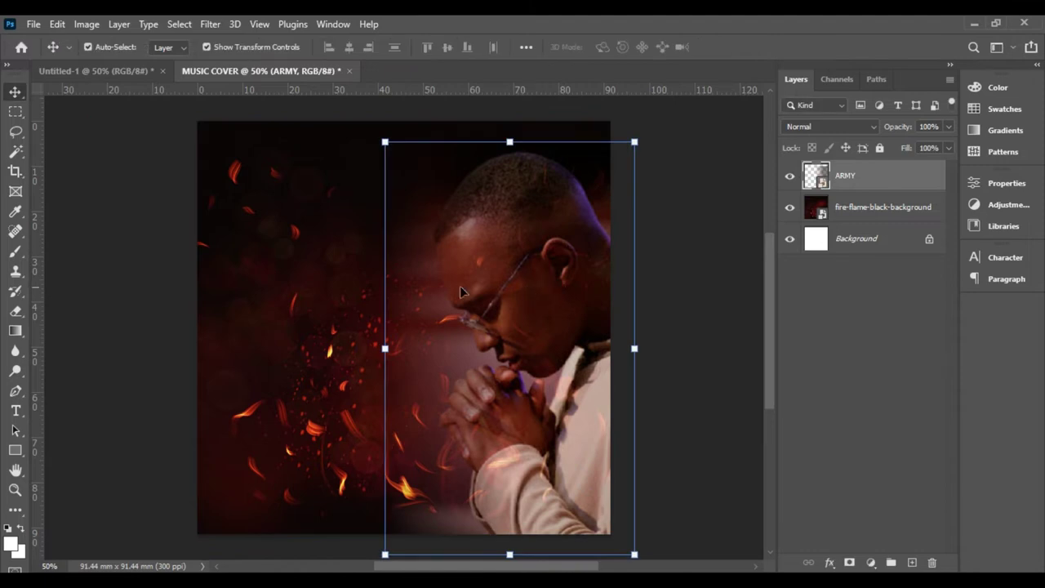
{"action": "left_click", "coordinate": [677, 289]}
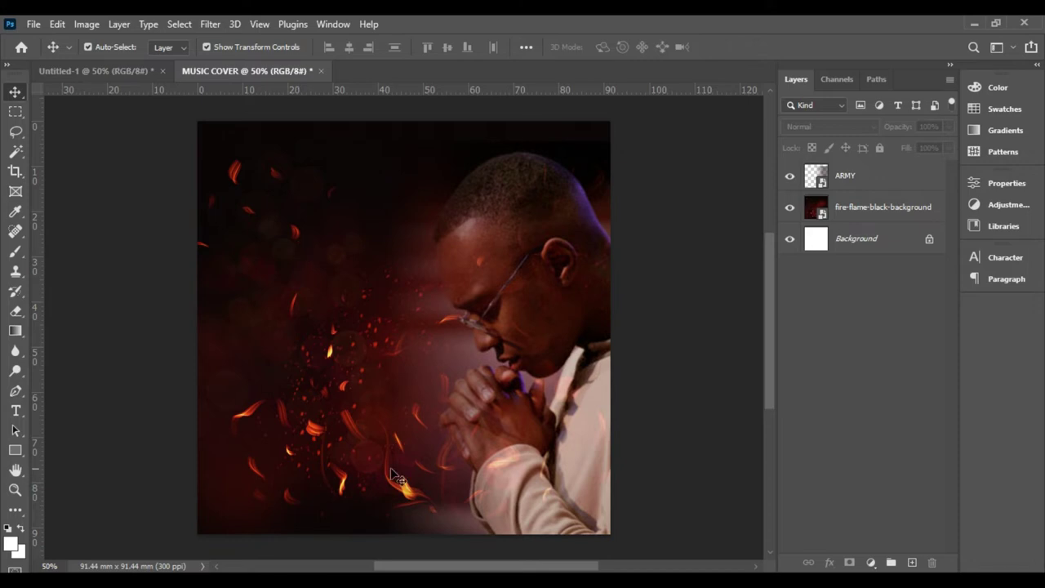
- Install all the Autograf font files, replacing any already installed for all
{"action": "key", "text": "alt+Tab"}
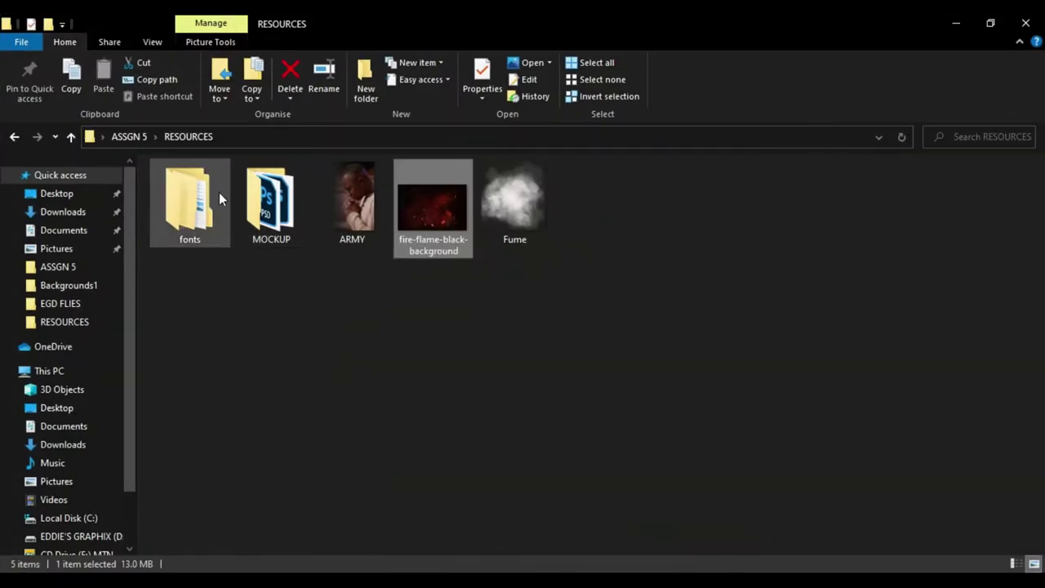
{"action": "double_click", "coordinate": [194, 193]}
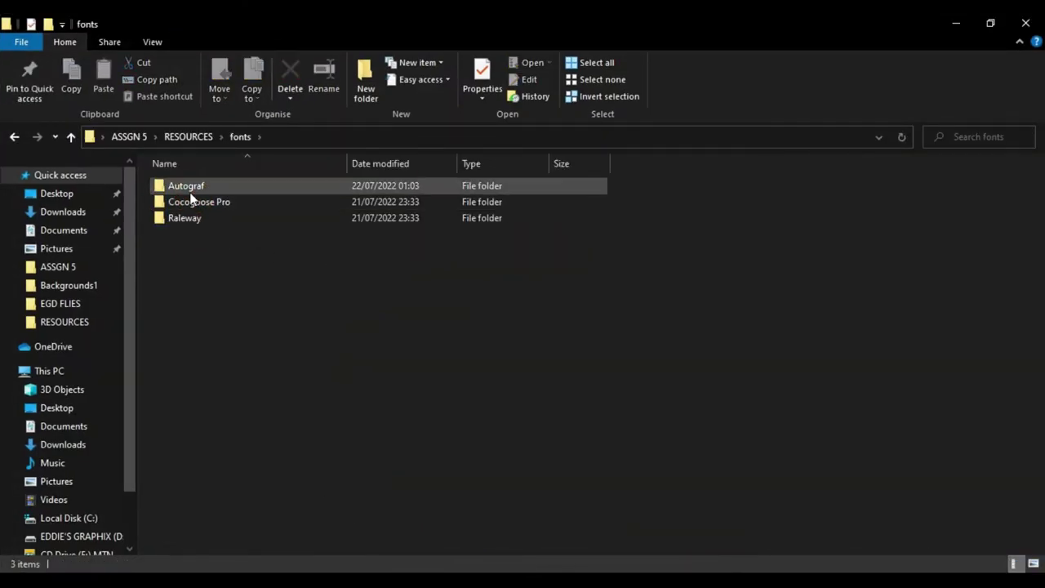
{"action": "double_click", "coordinate": [183, 188]}
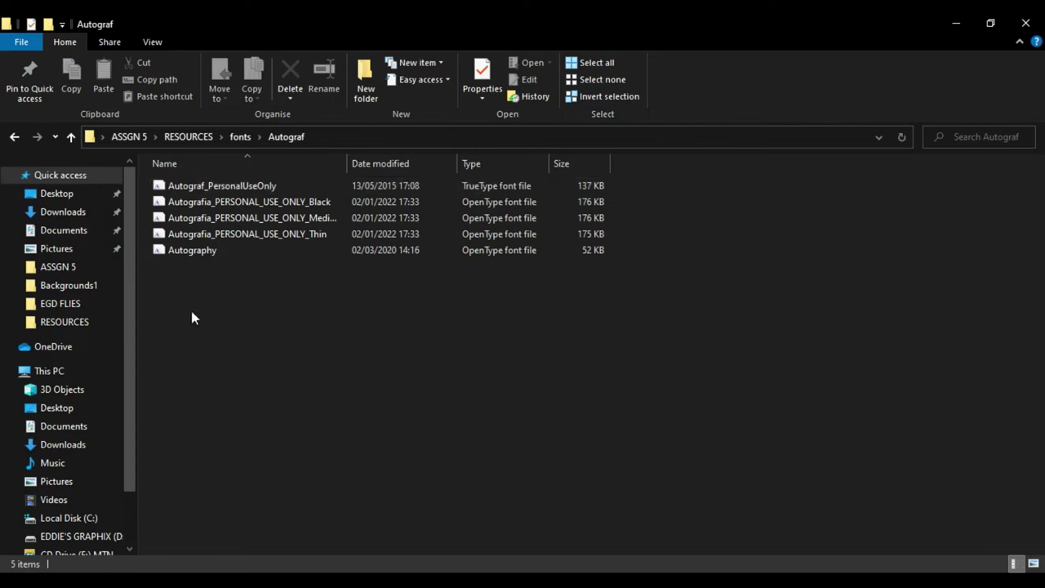
{"action": "left_click_drag", "start_coordinate": [195, 289], "coordinate": [191, 189]}
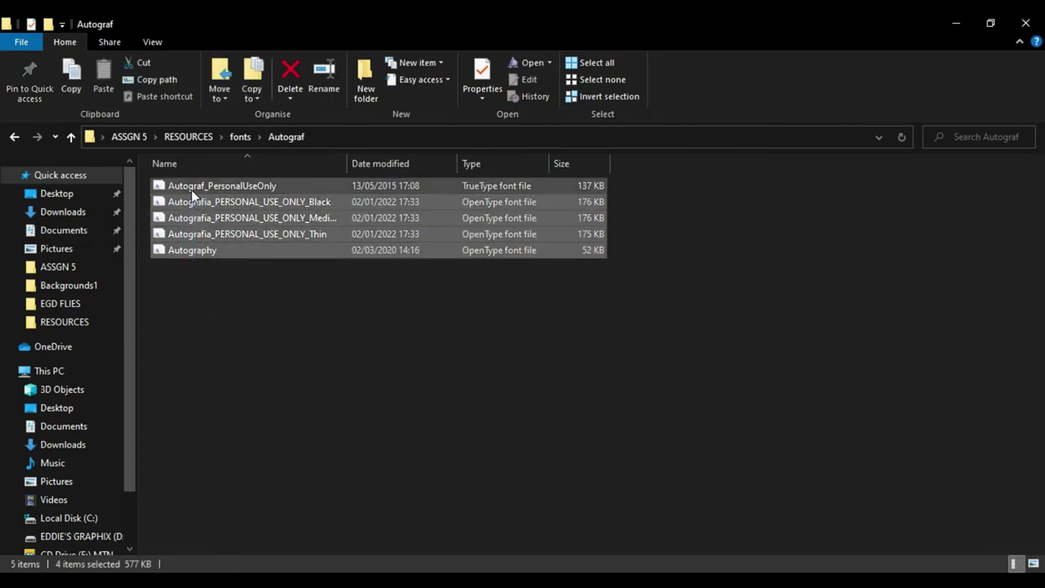
{"action": "left_click", "coordinate": [183, 300]}
{"action": "left_click_drag", "start_coordinate": [174, 278], "coordinate": [204, 180]}
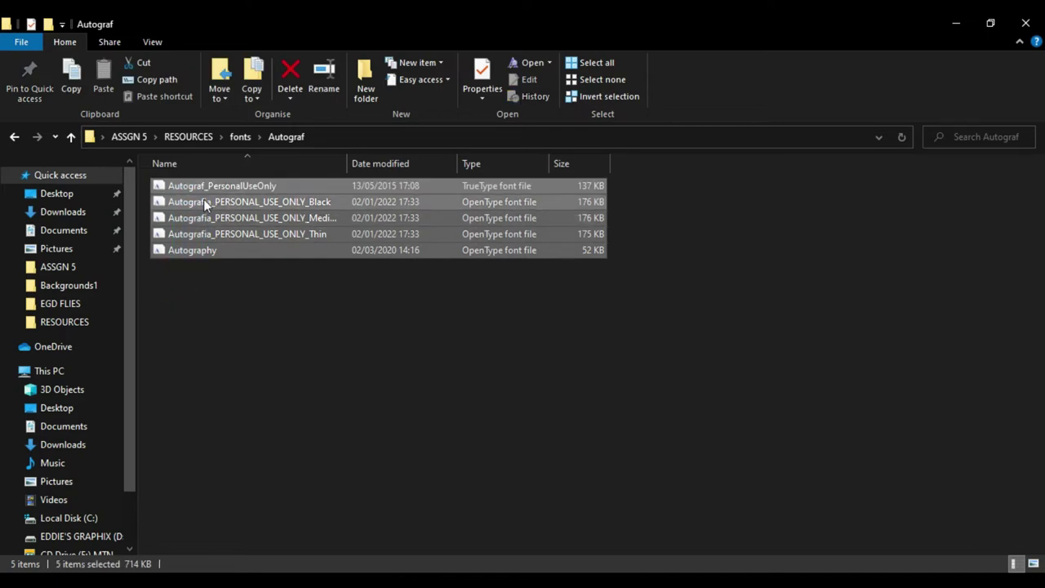
{"action": "right_click", "coordinate": [204, 201]}
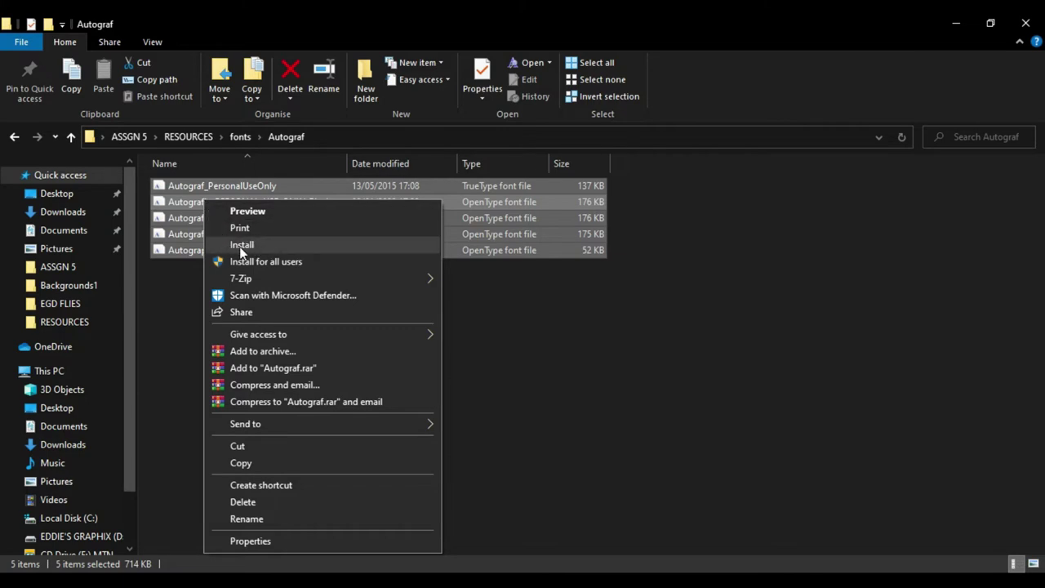
{"action": "left_click", "coordinate": [250, 250]}
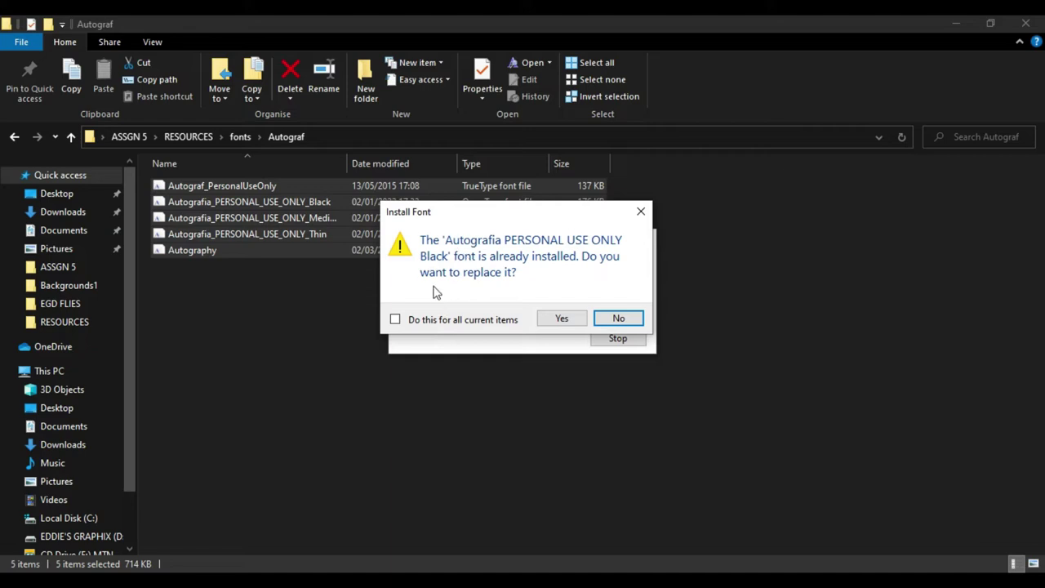
{"action": "left_click", "coordinate": [396, 321]}
{"action": "left_click", "coordinate": [561, 320]}
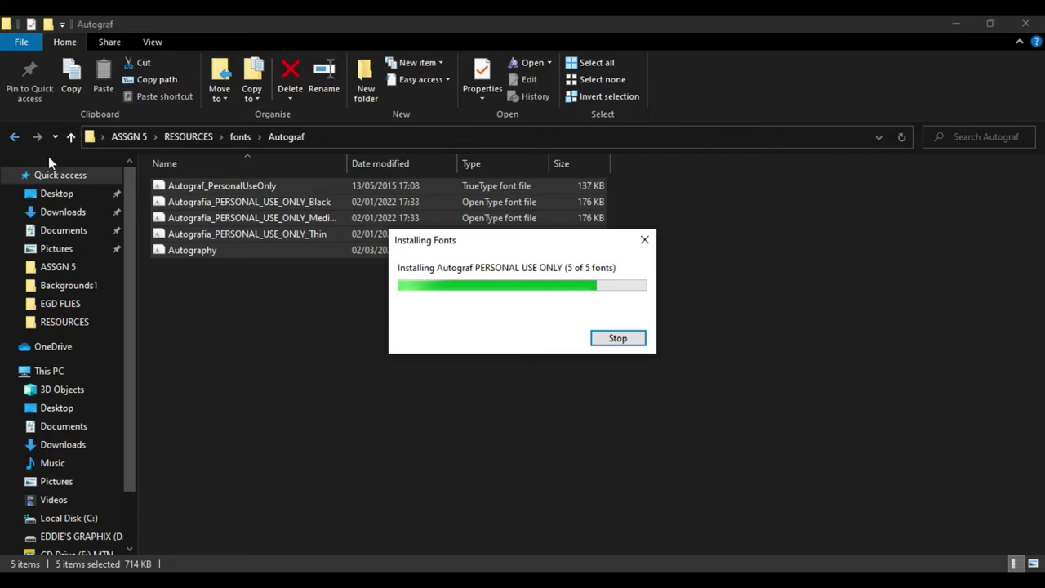
- Install all 14 Cocogoose Pro font files
{"action": "left_click", "coordinate": [13, 140]}
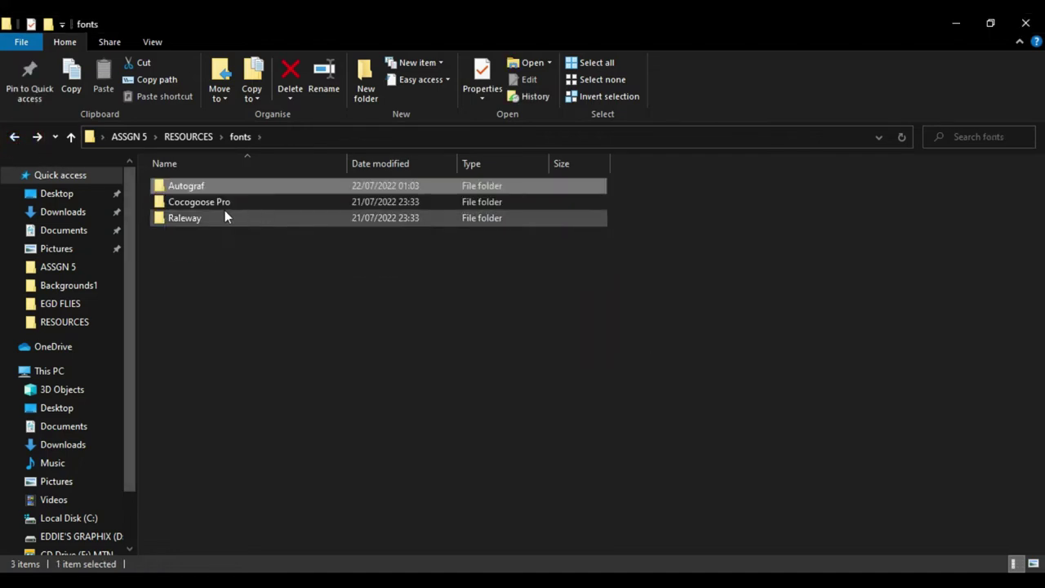
{"action": "double_click", "coordinate": [184, 199]}
{"action": "left_click_drag", "start_coordinate": [218, 426], "coordinate": [205, 187]}
{"action": "right_click", "coordinate": [212, 218]}
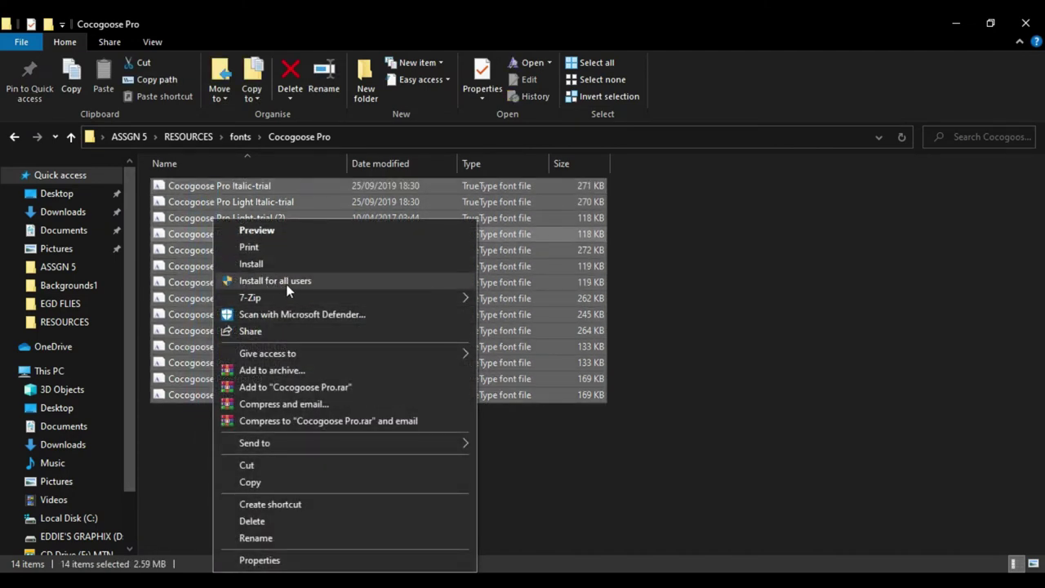
{"action": "left_click", "coordinate": [277, 261]}
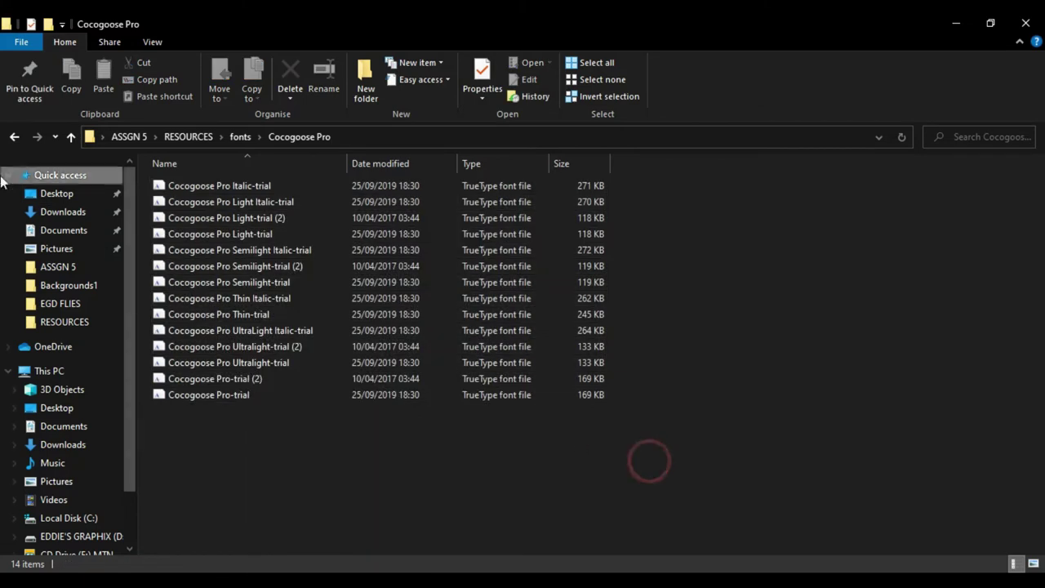
- Select the nine Raleway font files, then return to the Photoshop cover
{"action": "left_click", "coordinate": [13, 139]}
{"action": "double_click", "coordinate": [189, 218]}
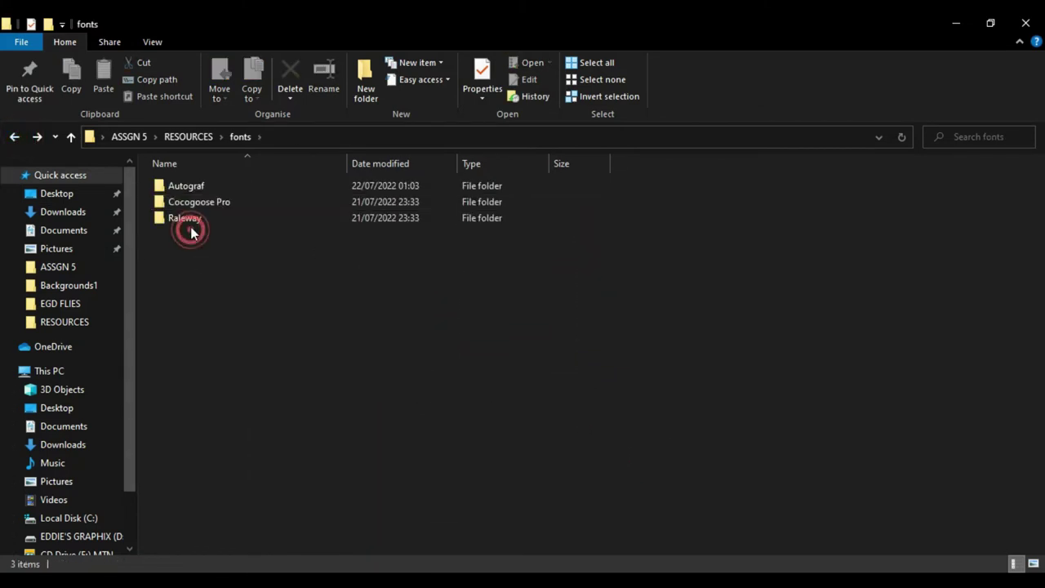
{"action": "left_click_drag", "start_coordinate": [196, 324], "coordinate": [205, 187]}
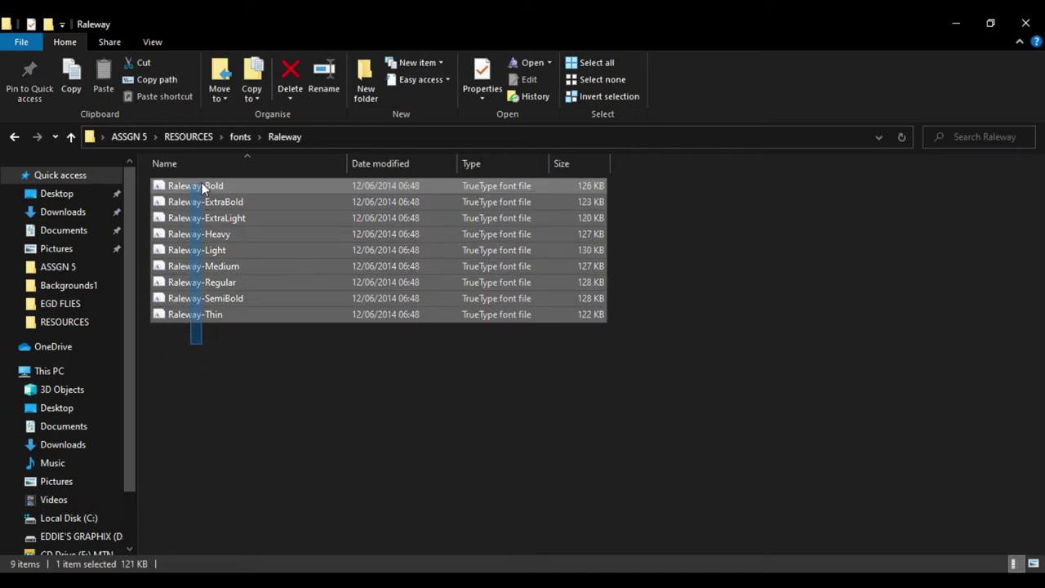
{"action": "left_click", "coordinate": [14, 138]}
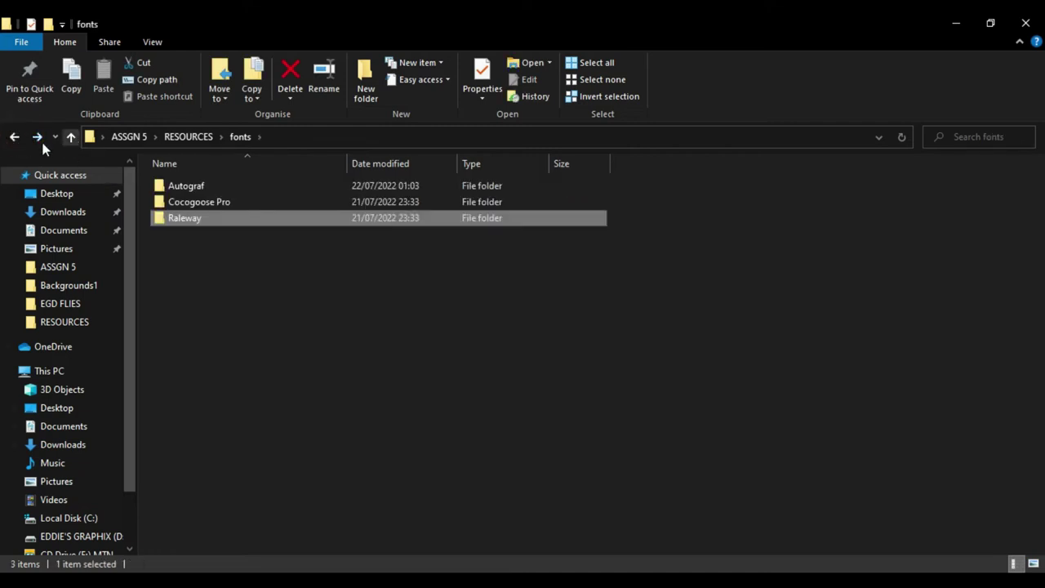
{"action": "left_click", "coordinate": [15, 137]}
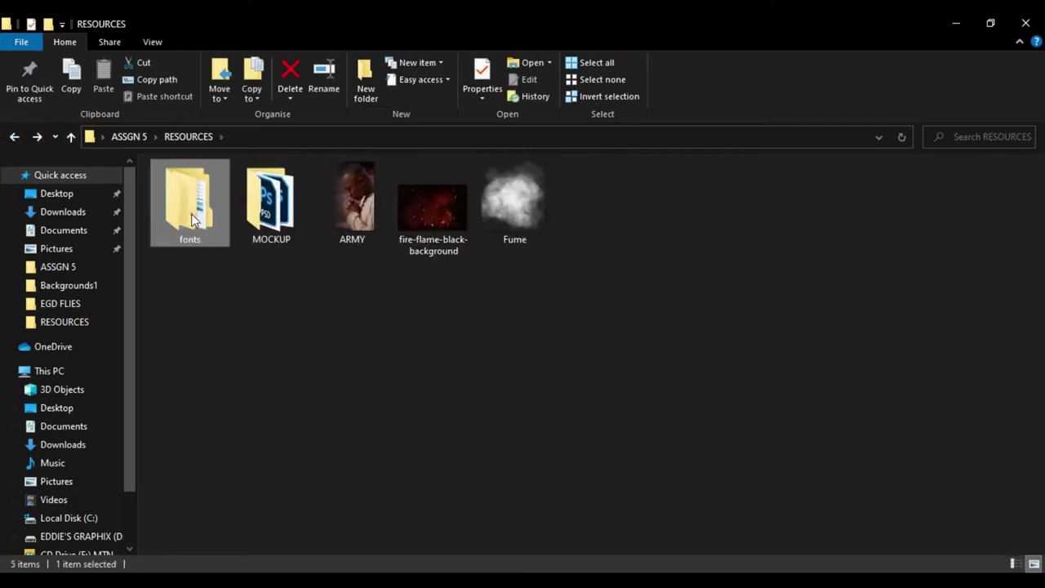
{"action": "double_click", "coordinate": [193, 219]}
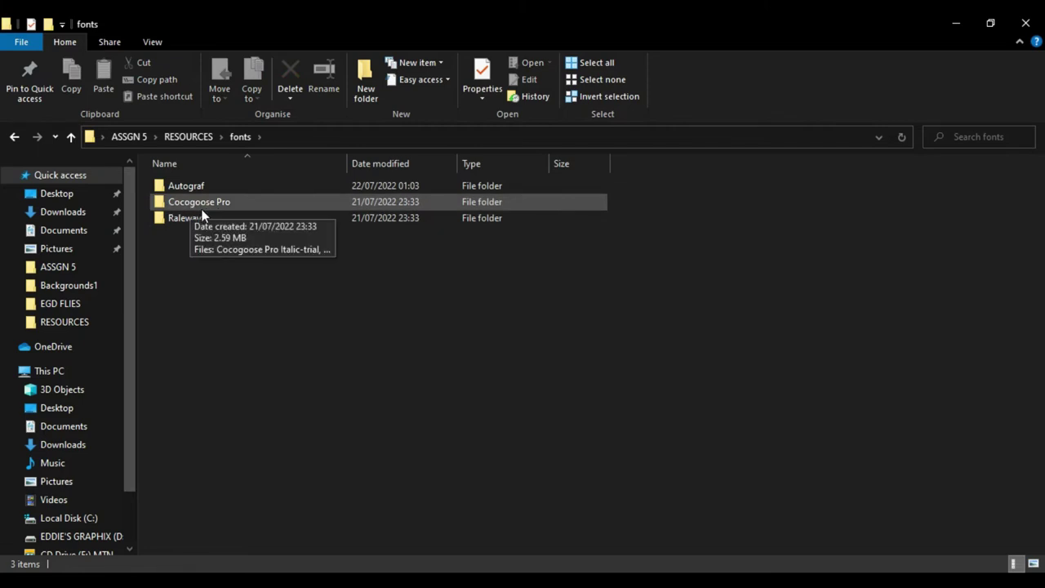
{"action": "left_click", "coordinate": [14, 137]}
{"action": "key", "text": "alt+Tab"}
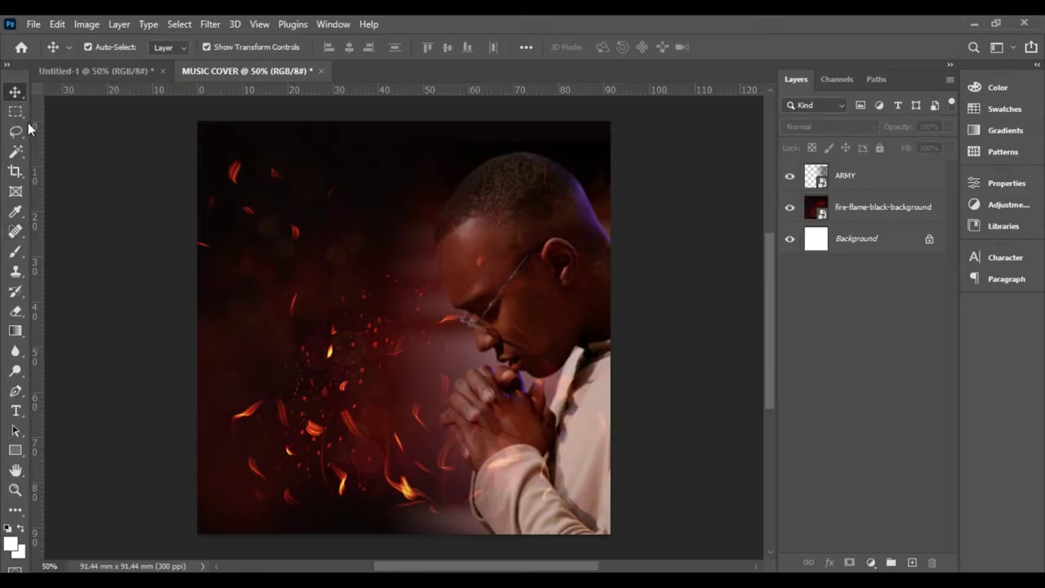
- Choose the Horizontal Type Tool and set the text colour to white
{"action": "left_click", "coordinate": [16, 410]}
{"action": "left_click", "coordinate": [16, 411]}
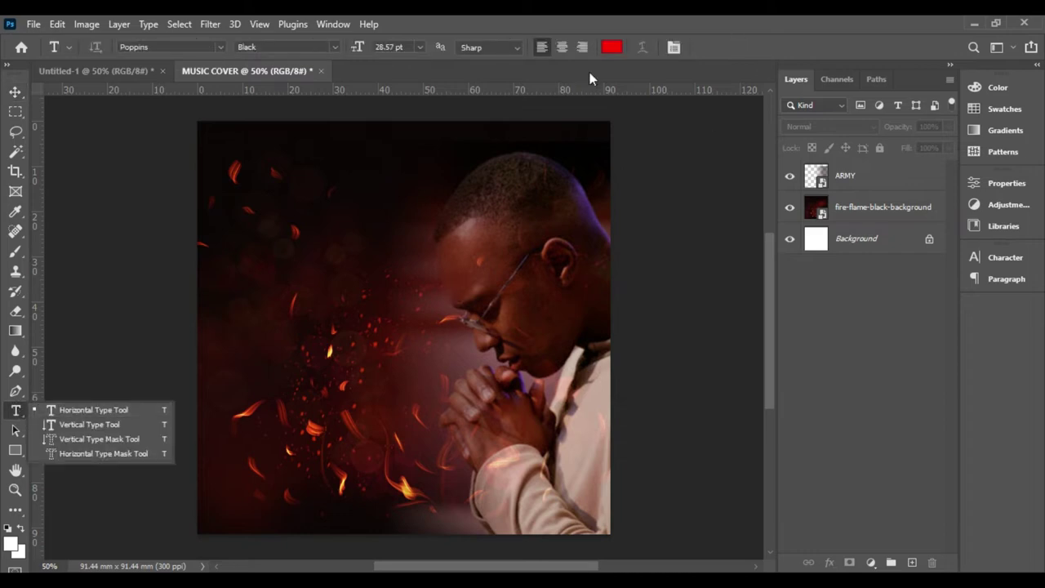
{"action": "left_click", "coordinate": [612, 47]}
{"action": "left_click_drag", "start_coordinate": [691, 237], "coordinate": [613, 165]}
{"action": "left_click", "coordinate": [974, 195]}
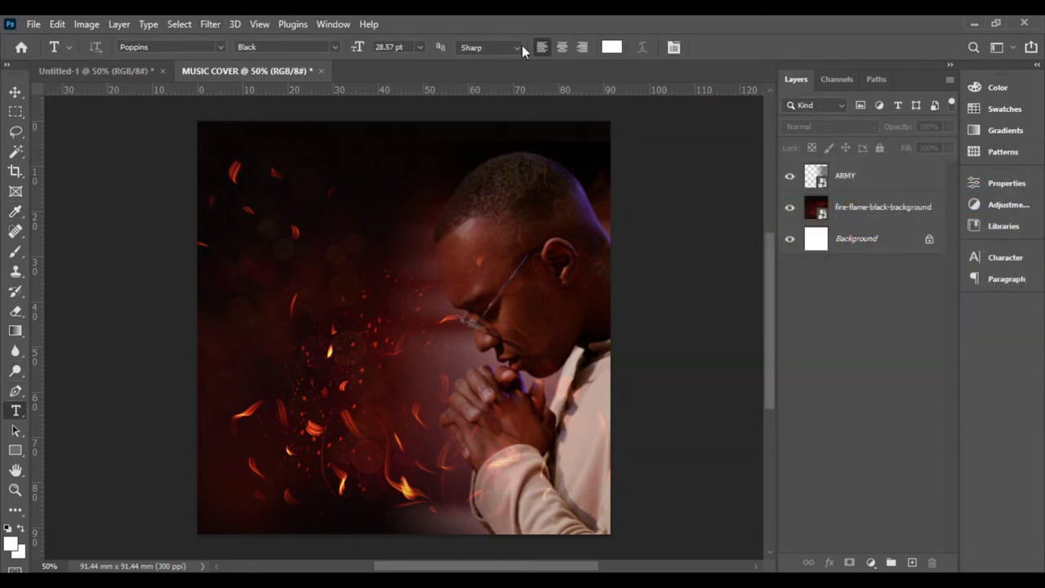
- Set the type to Cocogoose DemiBold, 30 pt, with Auto leading
{"action": "left_click", "coordinate": [219, 46]}
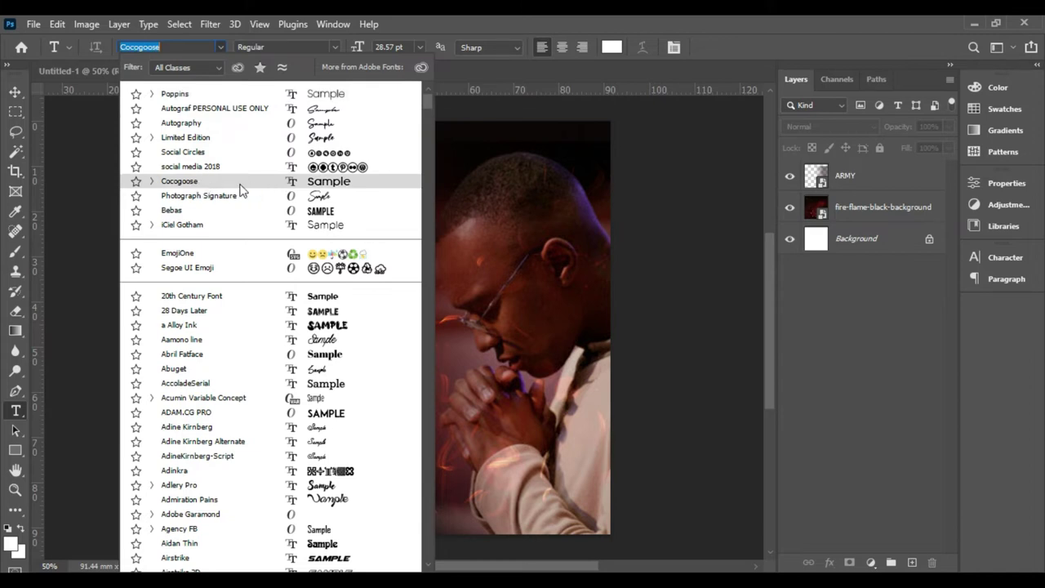
{"action": "left_click", "coordinate": [244, 188]}
{"action": "left_click", "coordinate": [332, 46]}
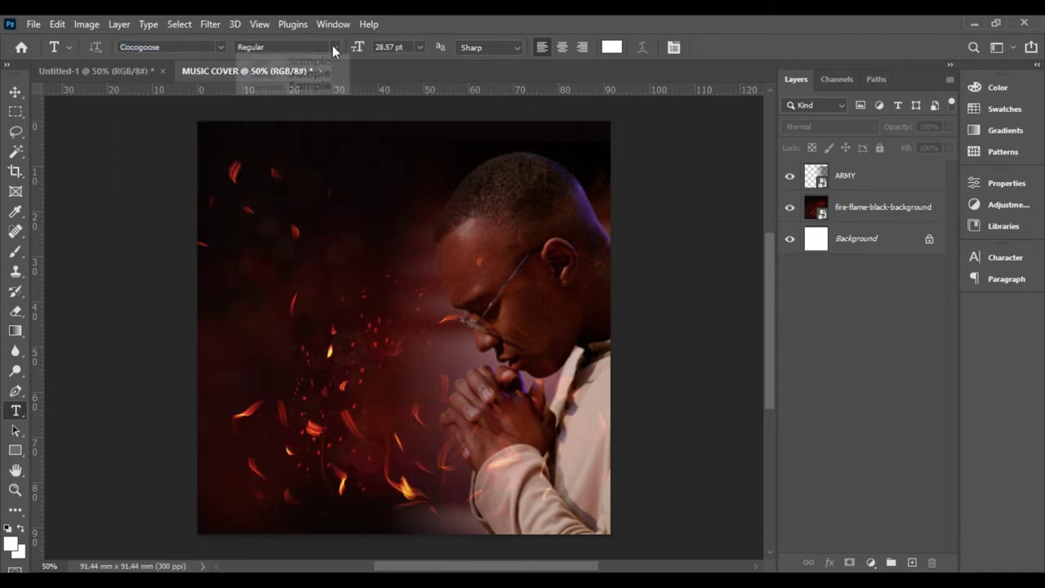
{"action": "left_click", "coordinate": [313, 86]}
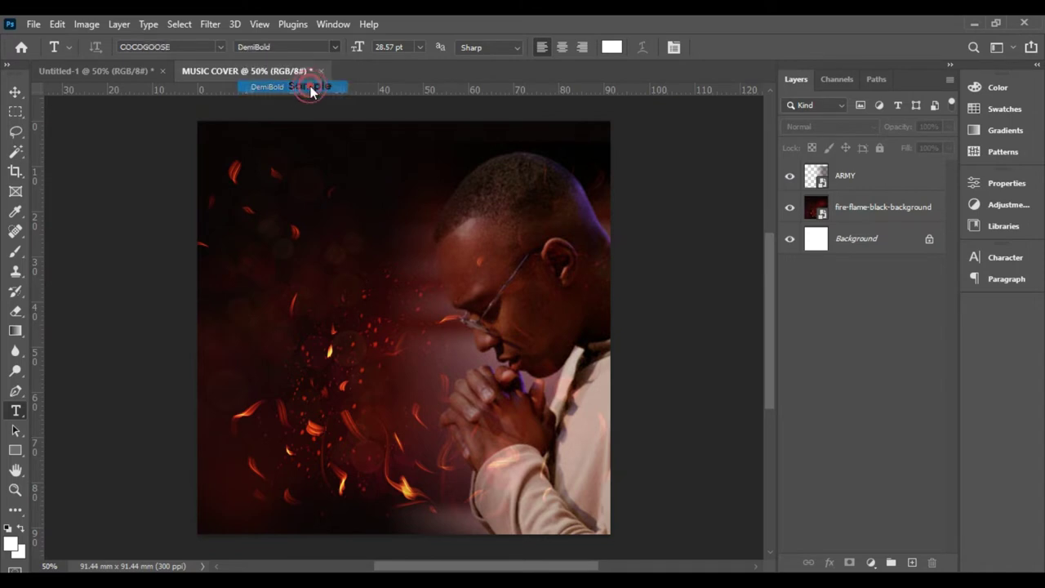
{"action": "left_click", "coordinate": [421, 49]}
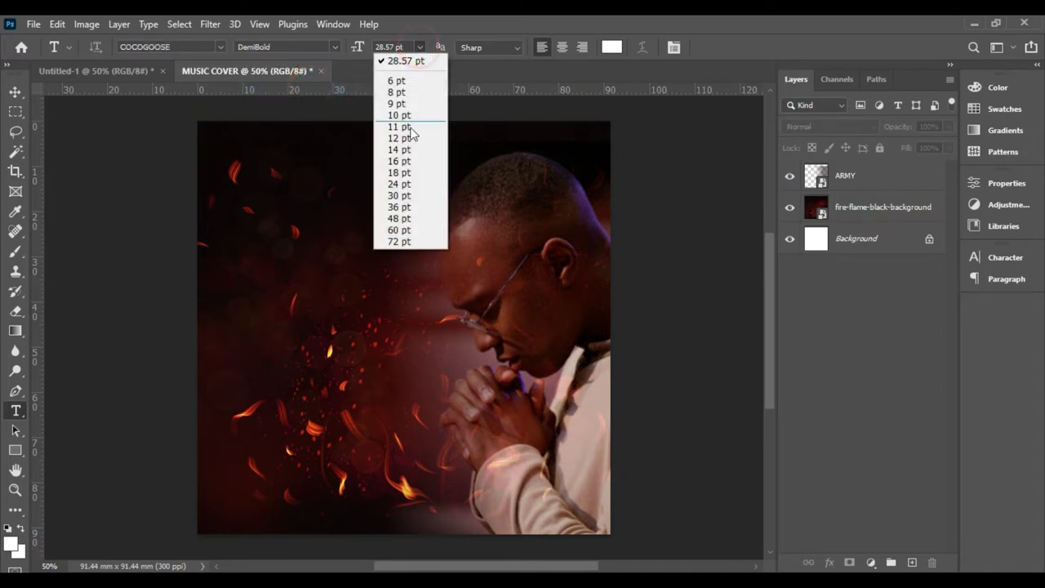
{"action": "left_click", "coordinate": [408, 197]}
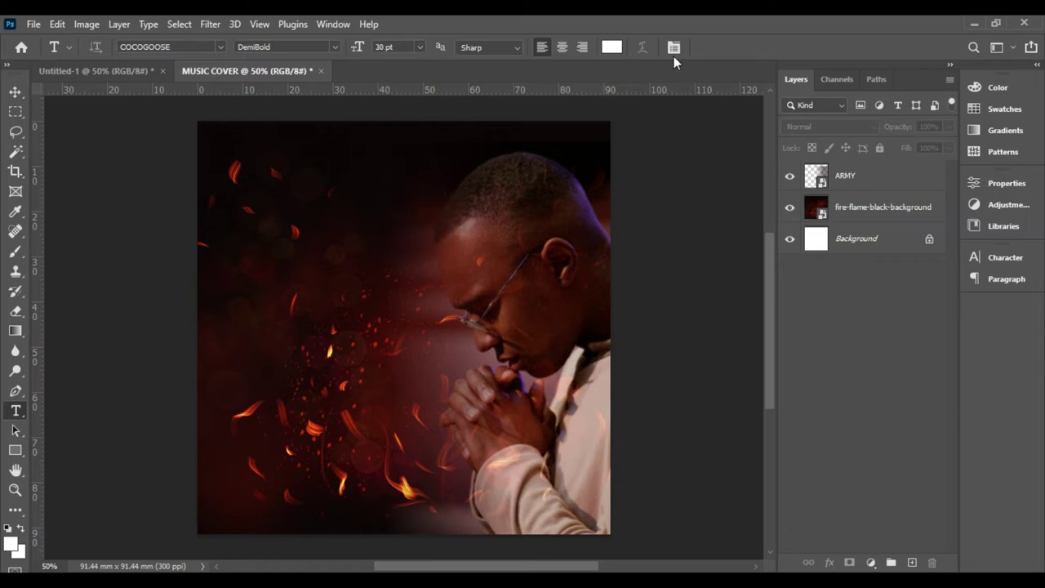
{"action": "left_click", "coordinate": [1035, 260]}
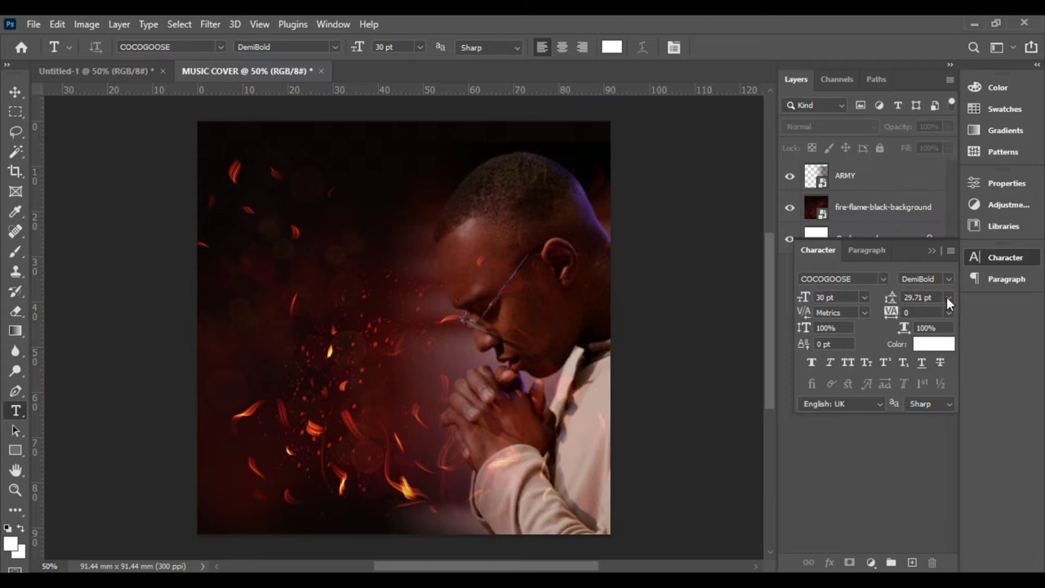
{"action": "left_click", "coordinate": [947, 297]}
{"action": "left_click", "coordinate": [926, 311]}
- Type GOD on the cover's left side, left of the praying man
{"action": "left_click", "coordinate": [272, 337]}
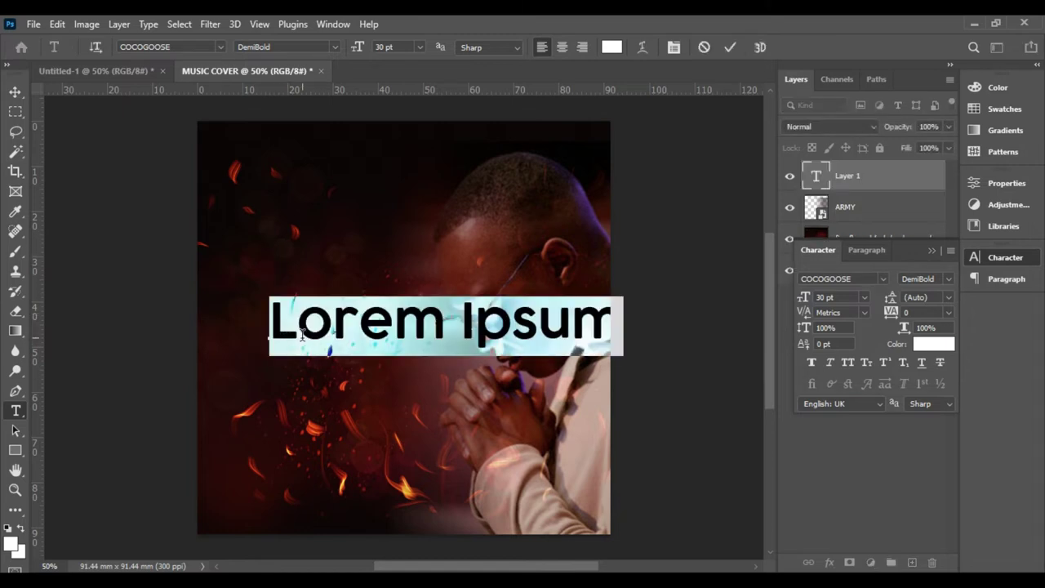
{"action": "type", "text": "GOD"}
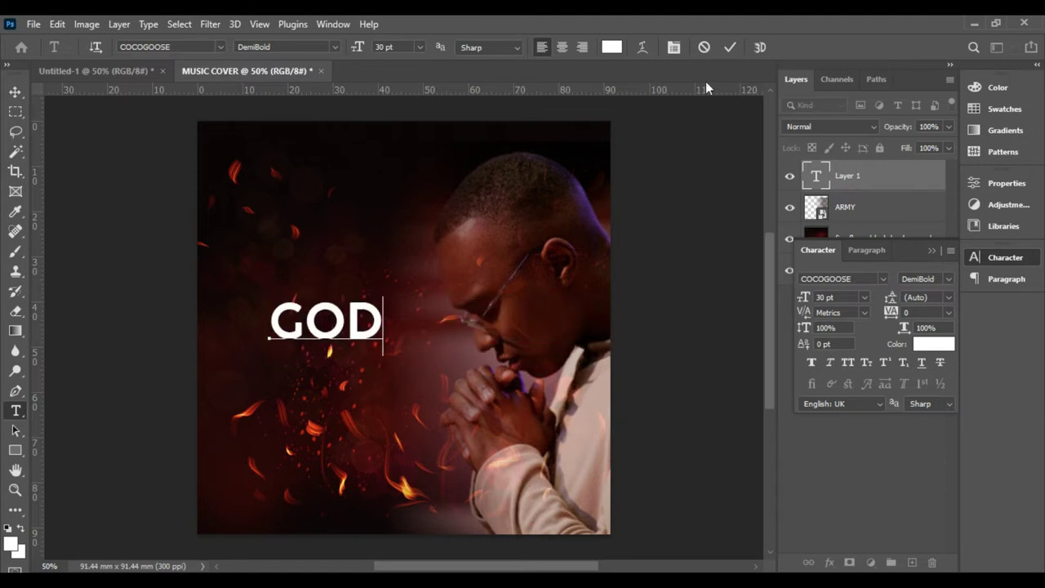
{"action": "left_click", "coordinate": [731, 48]}
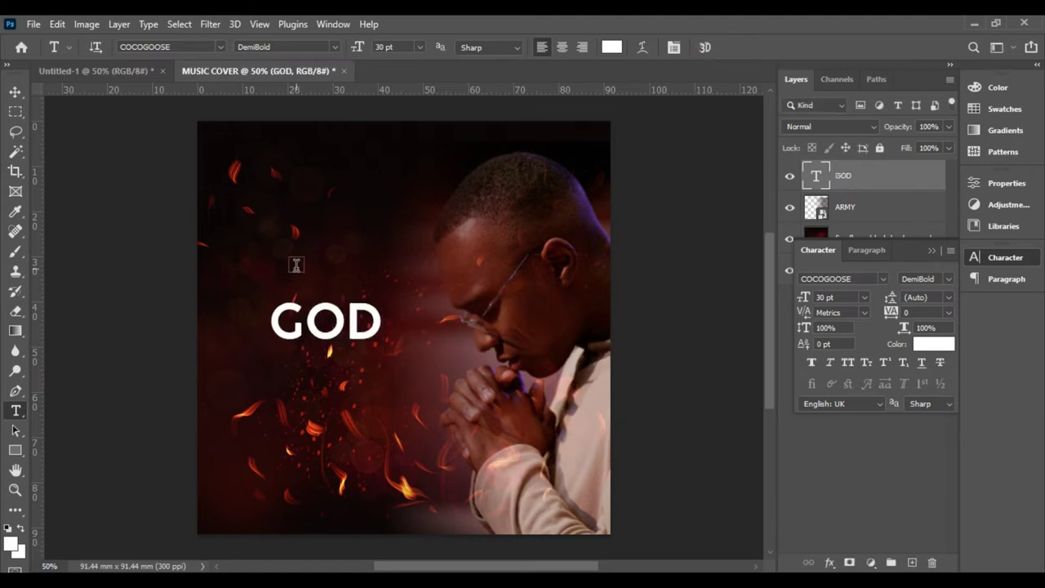
- Type PRAYER and move it directly above GOD, shifting GOD slightly down
{"action": "left_click", "coordinate": [296, 265]}
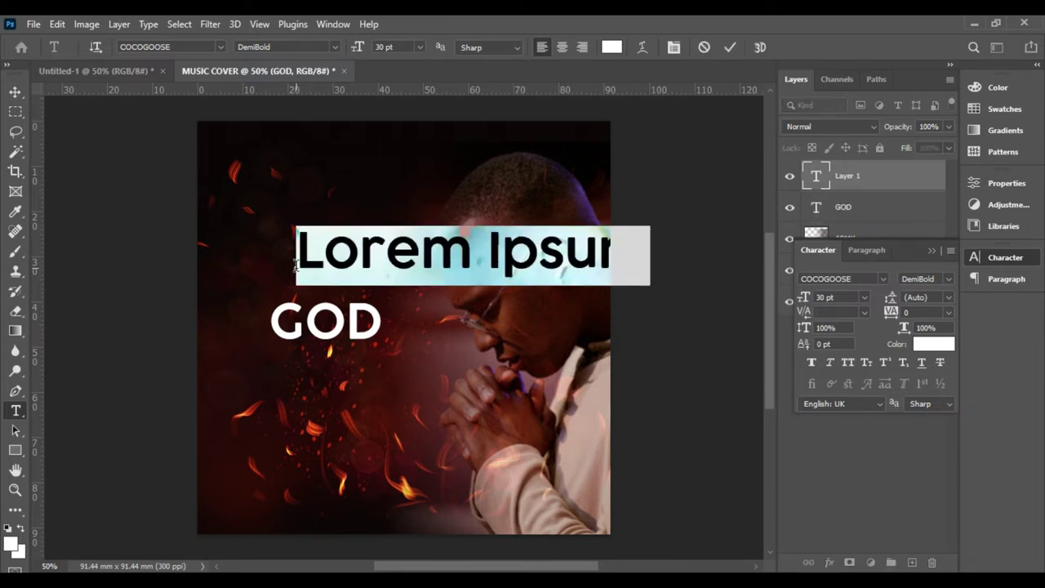
{"action": "type", "text": "PRAYER"}
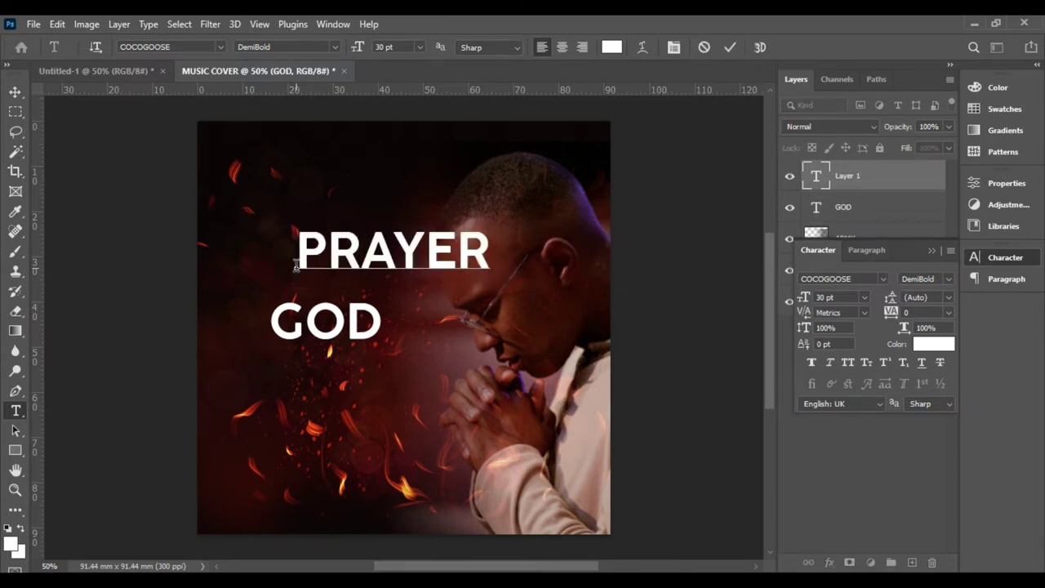
{"action": "left_click", "coordinate": [730, 47]}
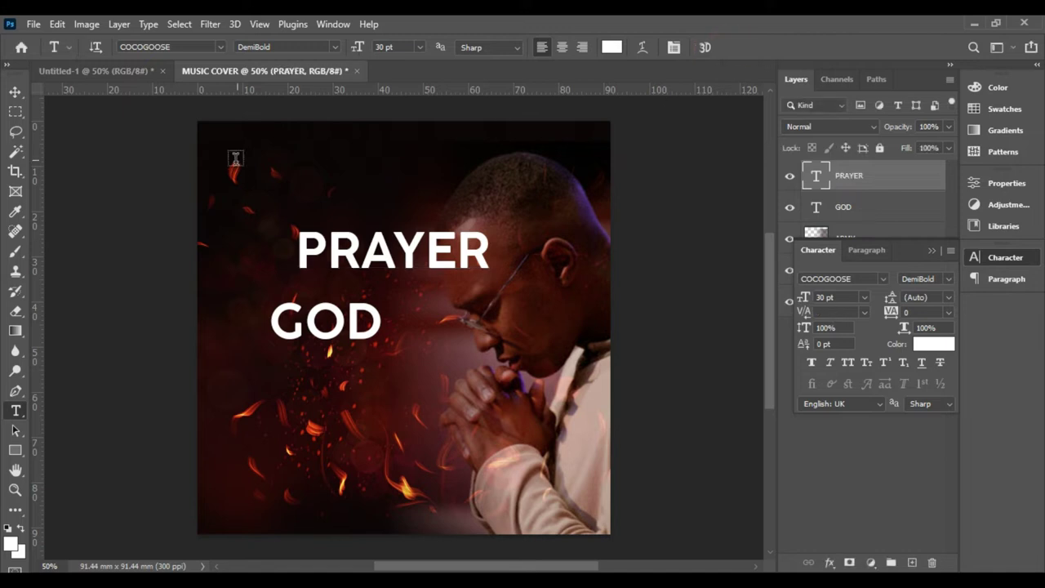
{"action": "left_click", "coordinate": [10, 92]}
{"action": "left_click_drag", "start_coordinate": [444, 254], "coordinate": [378, 308]}
{"action": "left_click", "coordinate": [718, 334]}
{"action": "left_click_drag", "start_coordinate": [317, 343], "coordinate": [317, 360]}
- Compare against the Untitled-1 reference cover, then select the PRAYER layer
{"action": "left_click", "coordinate": [101, 69]}
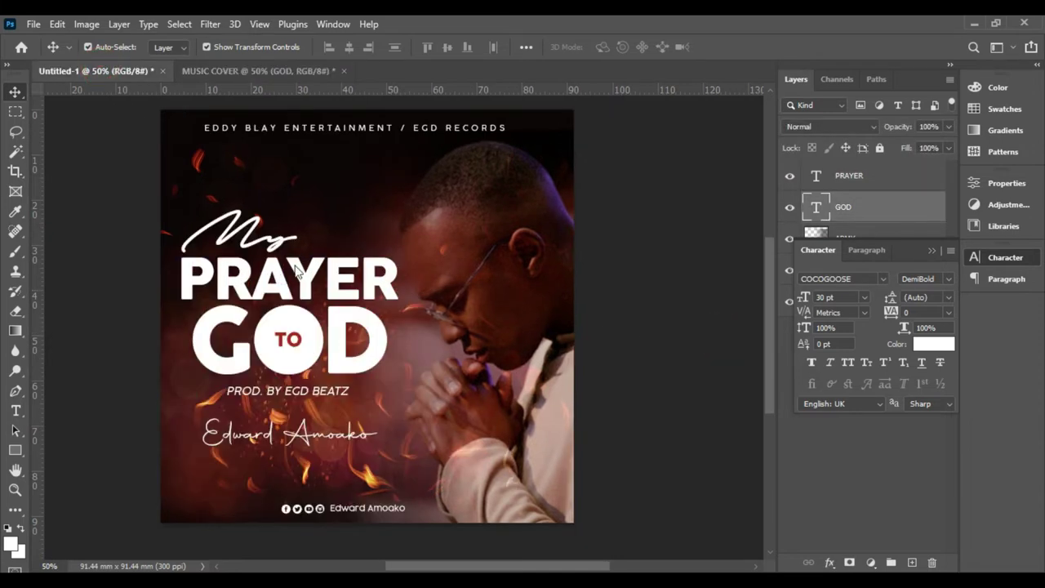
{"action": "left_click", "coordinate": [312, 288]}
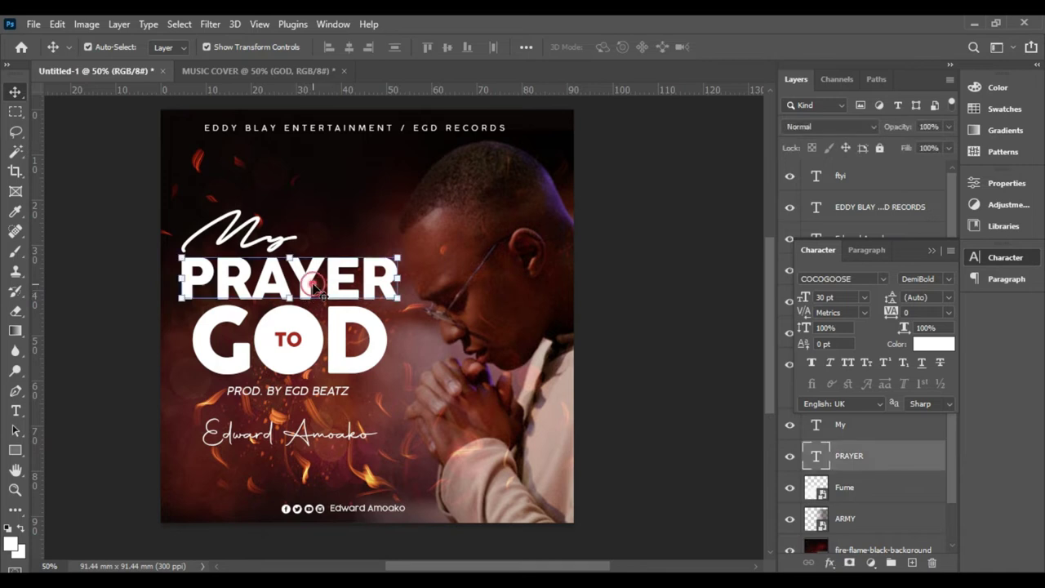
{"action": "left_click", "coordinate": [309, 71]}
{"action": "left_click", "coordinate": [350, 306]}
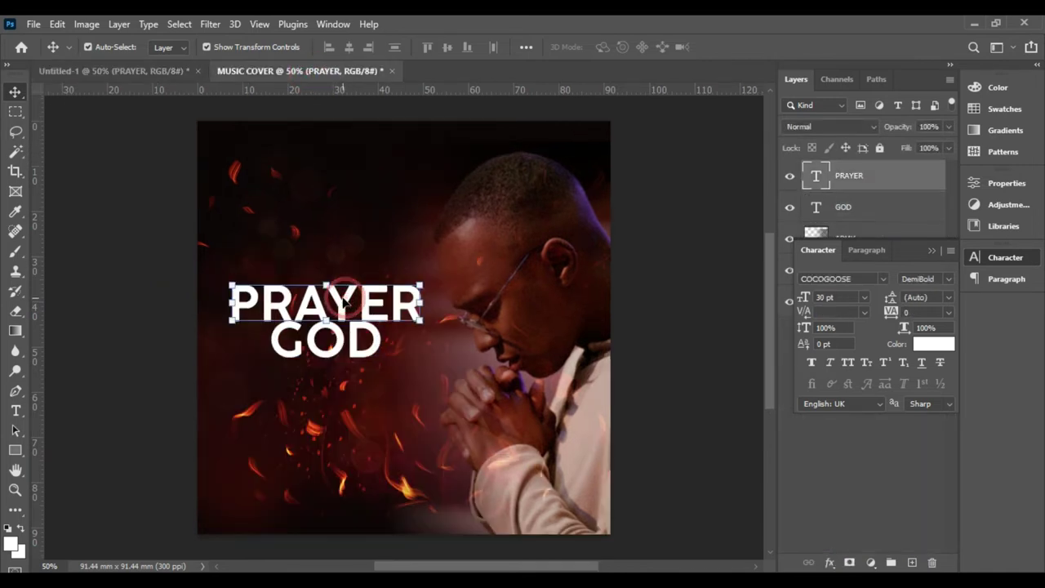
- Set PRAYER to 48 pt, scale it down to about 70% and shift it left
{"action": "left_click", "coordinate": [866, 297]}
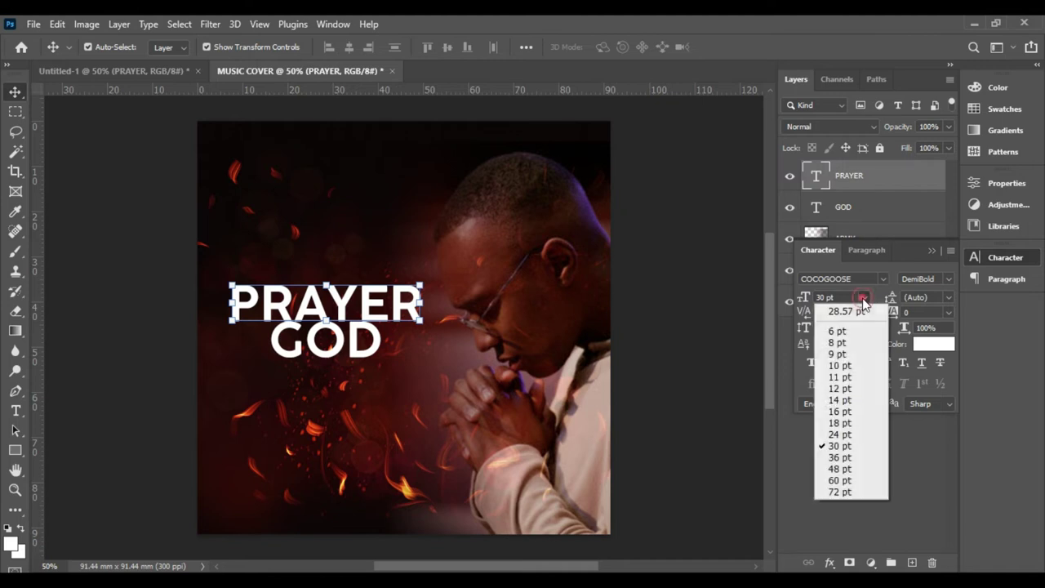
{"action": "left_click", "coordinate": [839, 469]}
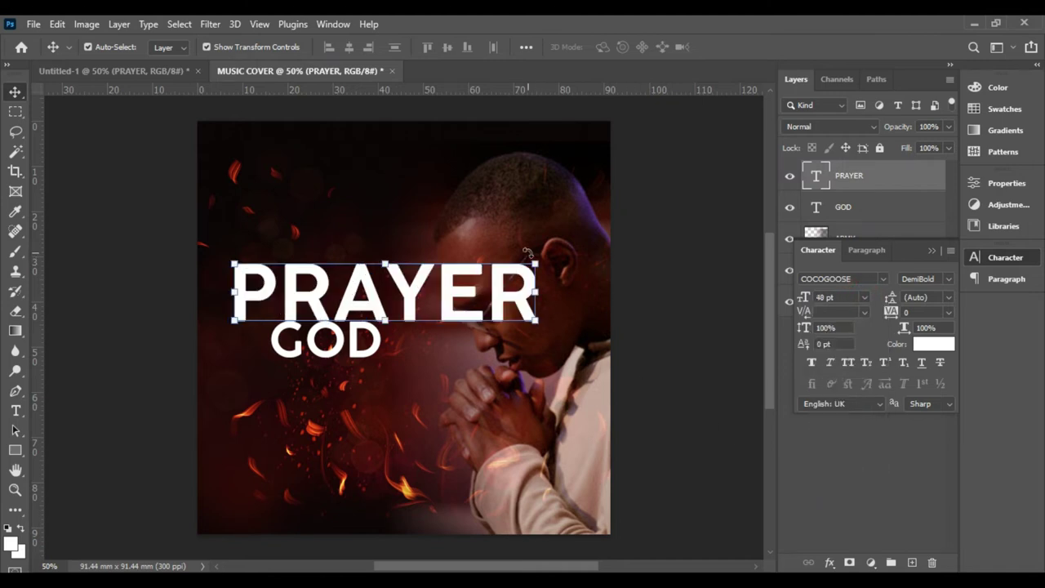
{"action": "left_click_drag", "start_coordinate": [536, 261], "coordinate": [445, 282]}
{"action": "key", "text": "Return"}
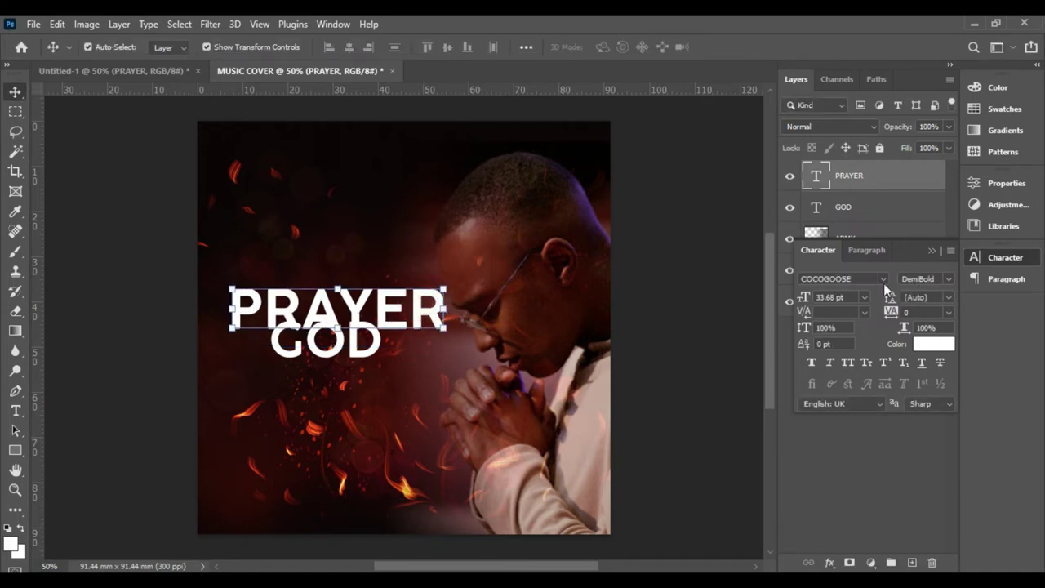
{"action": "left_click_drag", "start_coordinate": [390, 312], "coordinate": [344, 358]}
{"action": "left_click", "coordinate": [681, 348]}
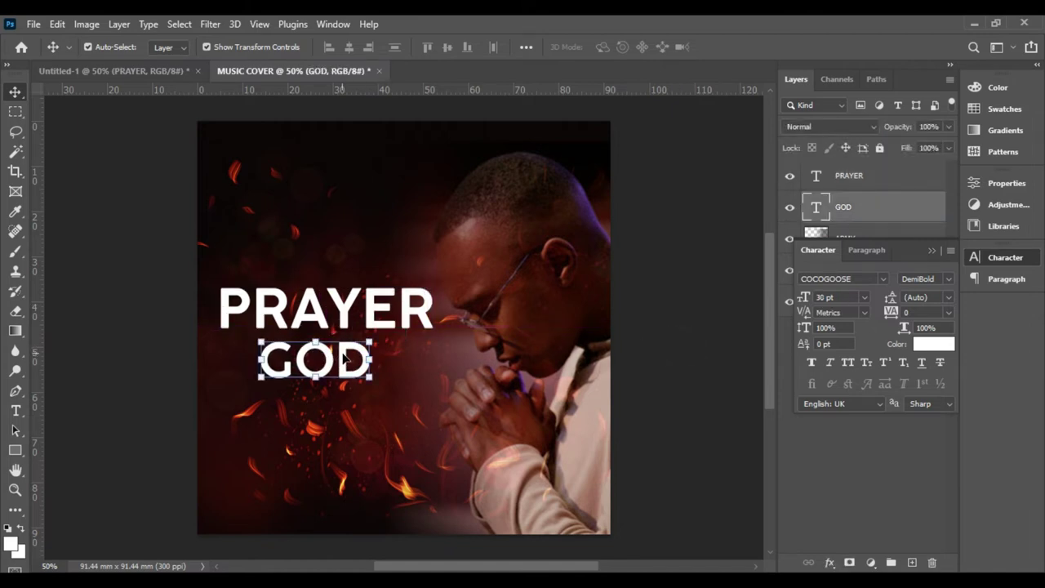
{"action": "left_click", "coordinate": [381, 321]}
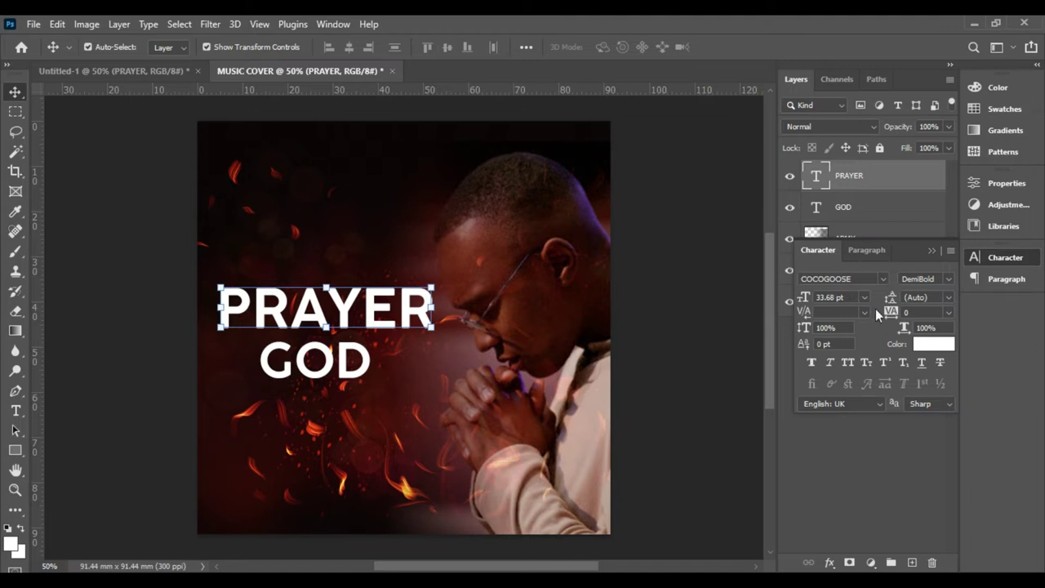
- Tighten PRAYER's tracking to -60 and enlarge it slightly with Free Transform
{"action": "left_click_drag", "start_coordinate": [896, 318], "coordinate": [842, 316]}
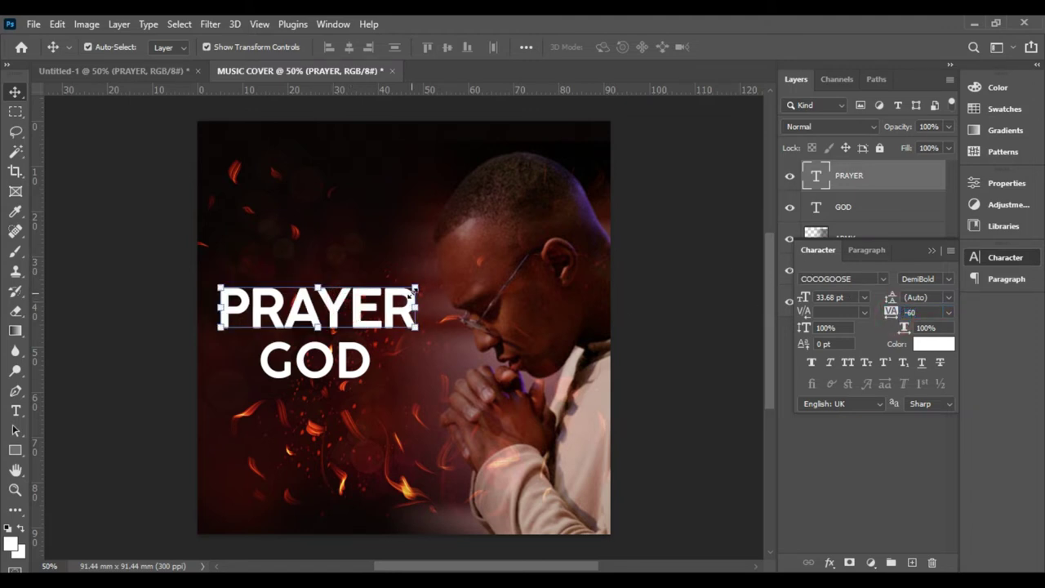
{"action": "key", "text": "ctrl+t"}
{"action": "left_click_drag", "start_coordinate": [417, 287], "coordinate": [428, 277]}
{"action": "key", "text": "Return"}
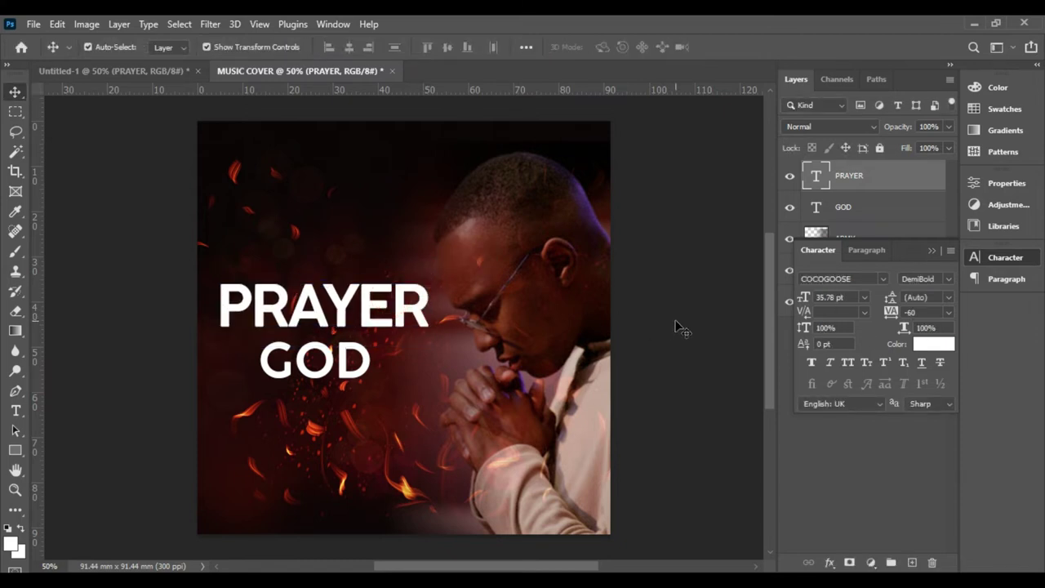
{"action": "left_click", "coordinate": [338, 365]}
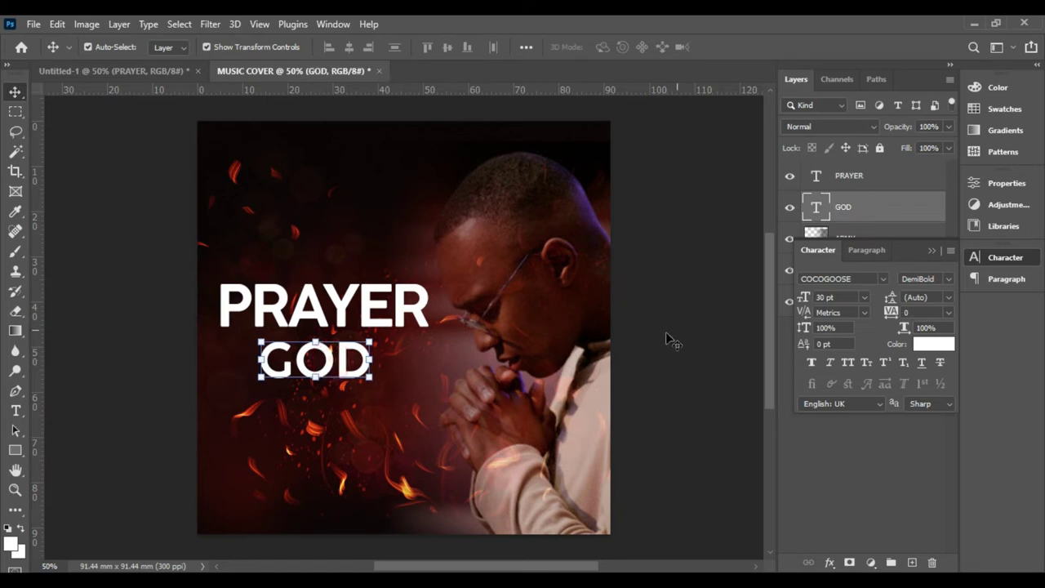
- Make GOD 50 pt with -80 tracking and tuck it right under PRAYER
{"action": "left_click_drag", "start_coordinate": [802, 302], "coordinate": [818, 297]}
{"action": "left_click_drag", "start_coordinate": [401, 347], "coordinate": [372, 362]}
{"action": "left_click_drag", "start_coordinate": [415, 299], "coordinate": [413, 287]}
{"action": "left_click_drag", "start_coordinate": [392, 371], "coordinate": [386, 360]}
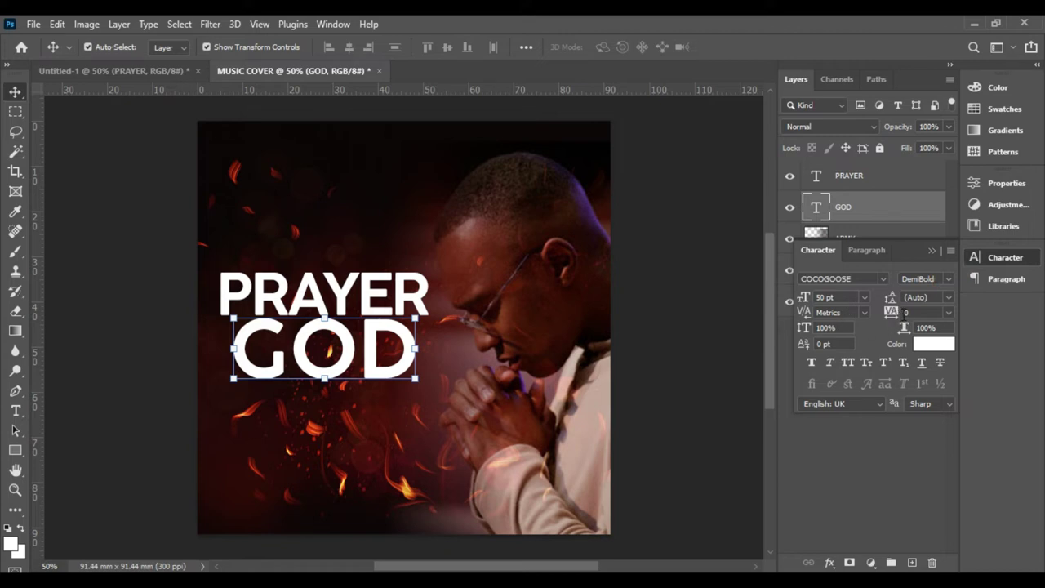
{"action": "left_click_drag", "start_coordinate": [896, 316], "coordinate": [866, 315]}
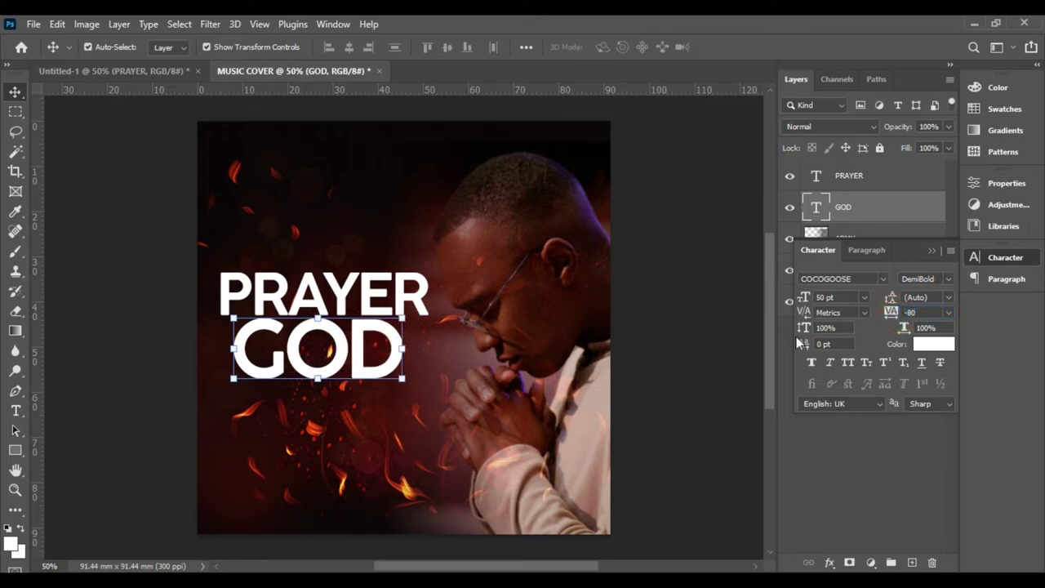
{"action": "left_click", "coordinate": [695, 306]}
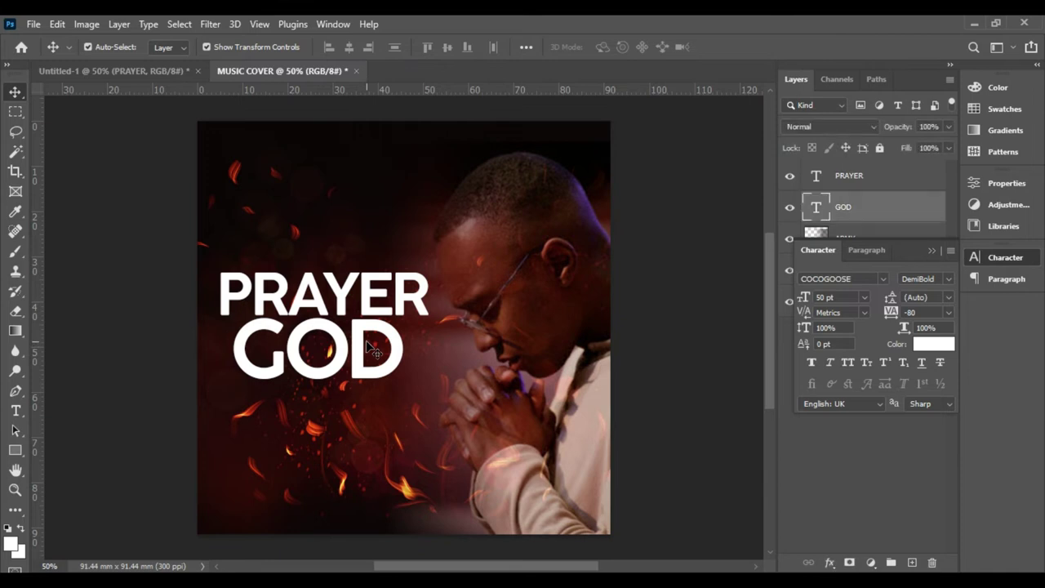
- Check the reference cover, then switch PRAYER to Cocogoose Regular
{"action": "left_click", "coordinate": [147, 70]}
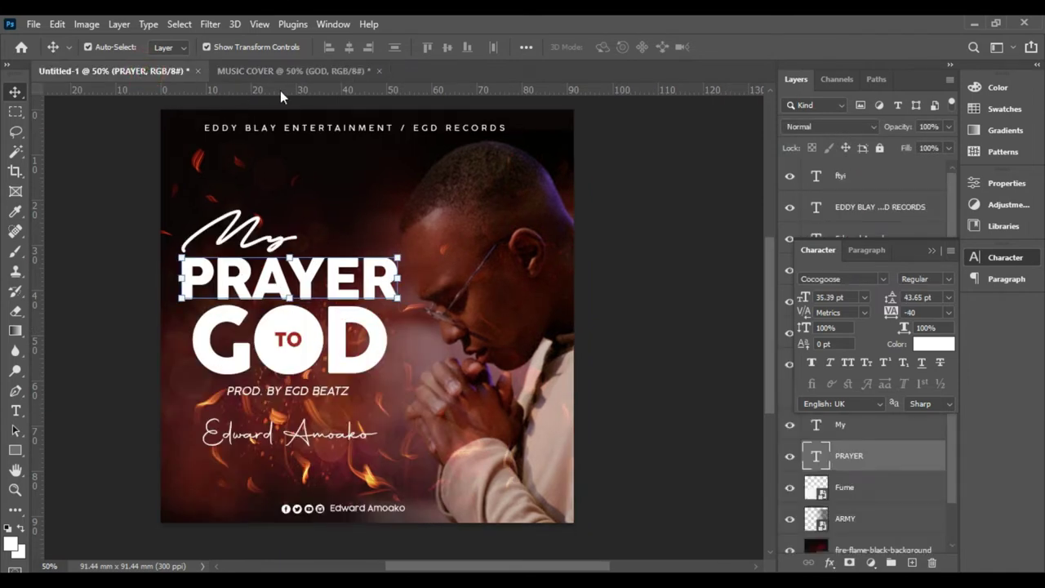
{"action": "left_click", "coordinate": [321, 72]}
{"action": "left_click", "coordinate": [381, 305]}
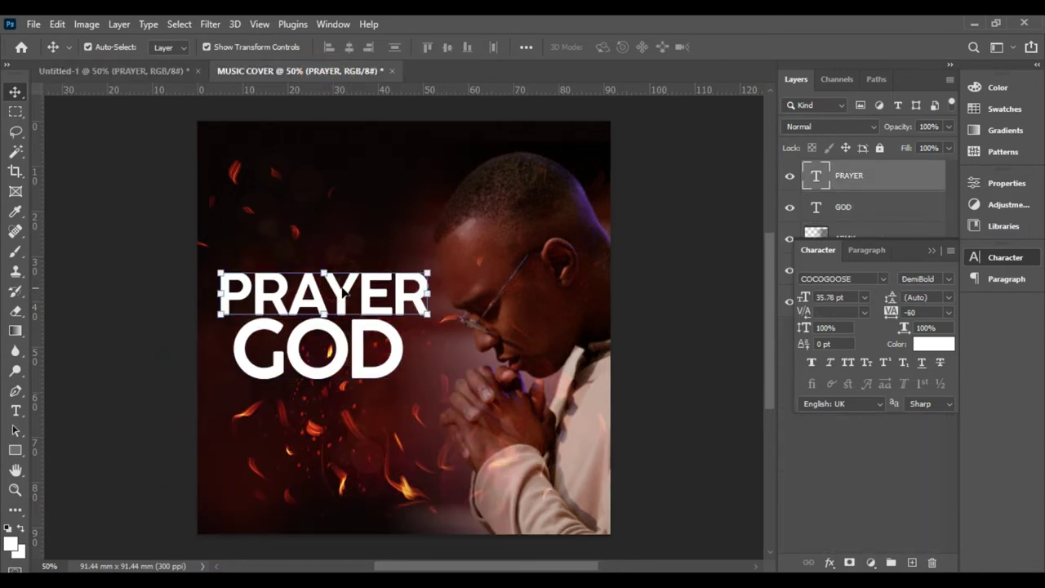
{"action": "left_click", "coordinate": [952, 279]}
{"action": "left_click", "coordinate": [945, 309]}
- Switch GOD to the Regular weight as well
{"action": "left_click", "coordinate": [399, 380]}
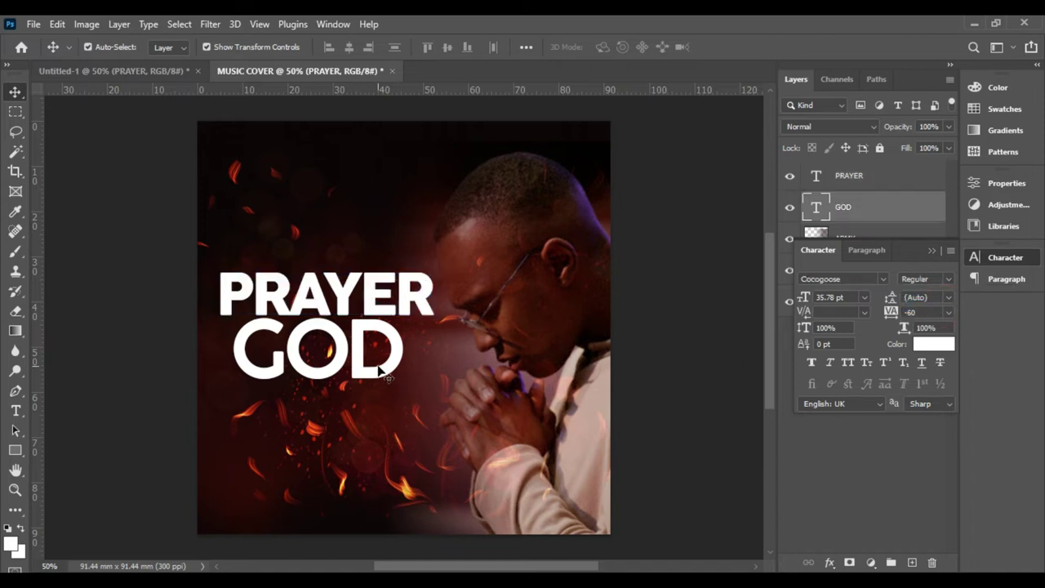
{"action": "left_click", "coordinate": [945, 279]}
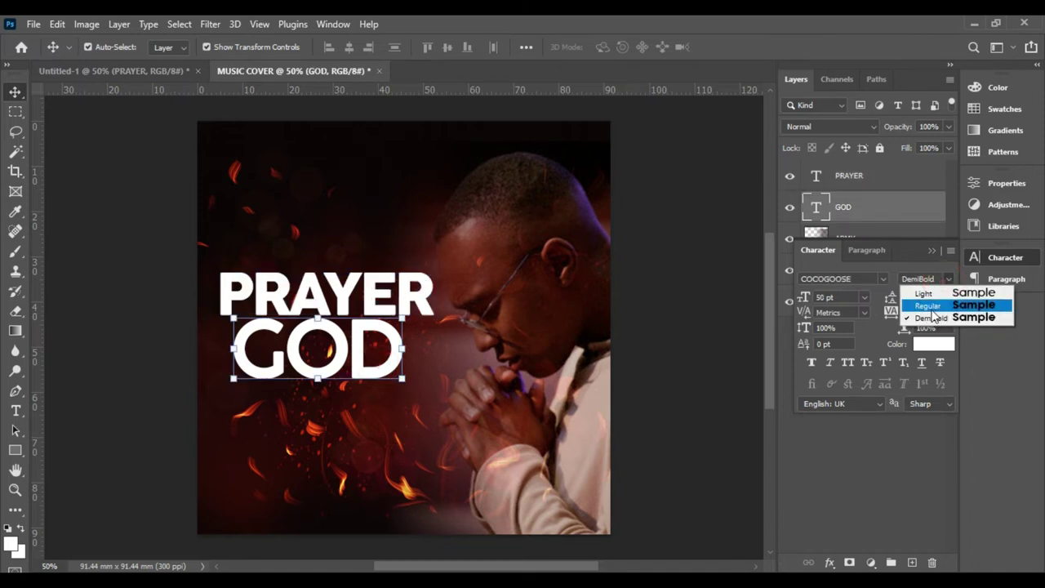
{"action": "left_click", "coordinate": [931, 302]}
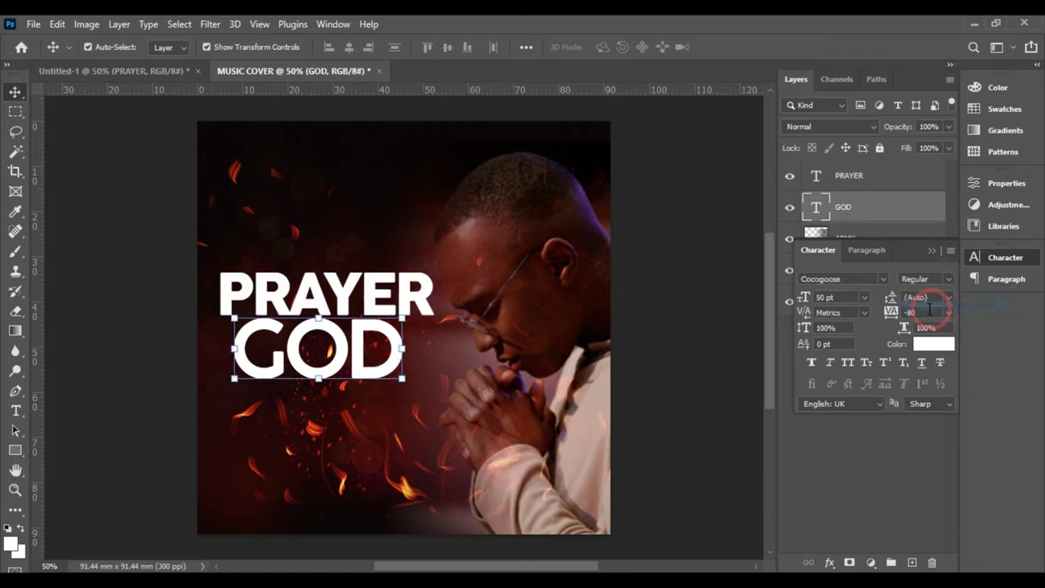
{"action": "left_click", "coordinate": [677, 294]}
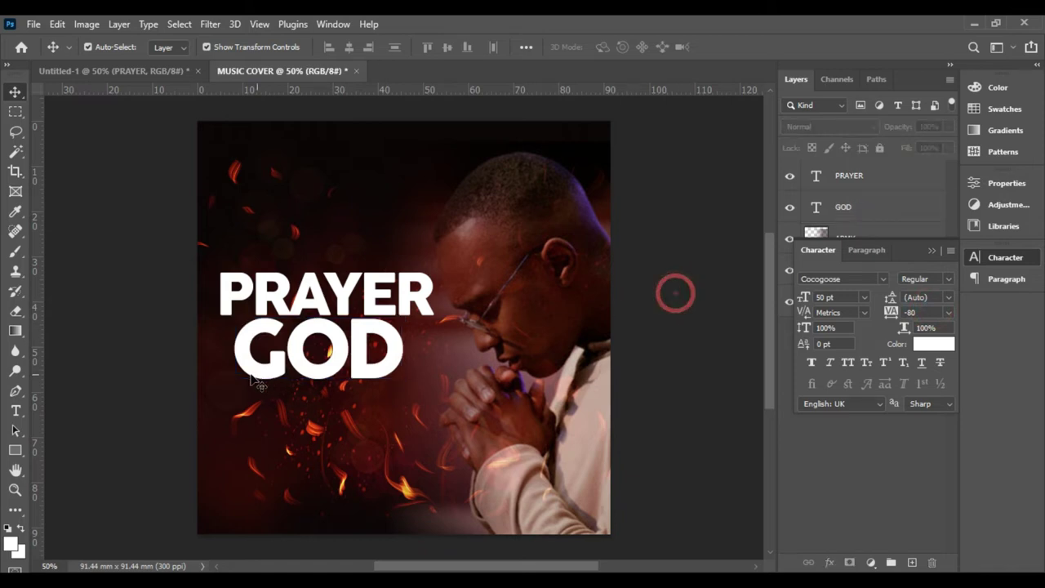
{"action": "left_click", "coordinate": [363, 351]}
{"action": "left_click", "coordinate": [354, 291]}
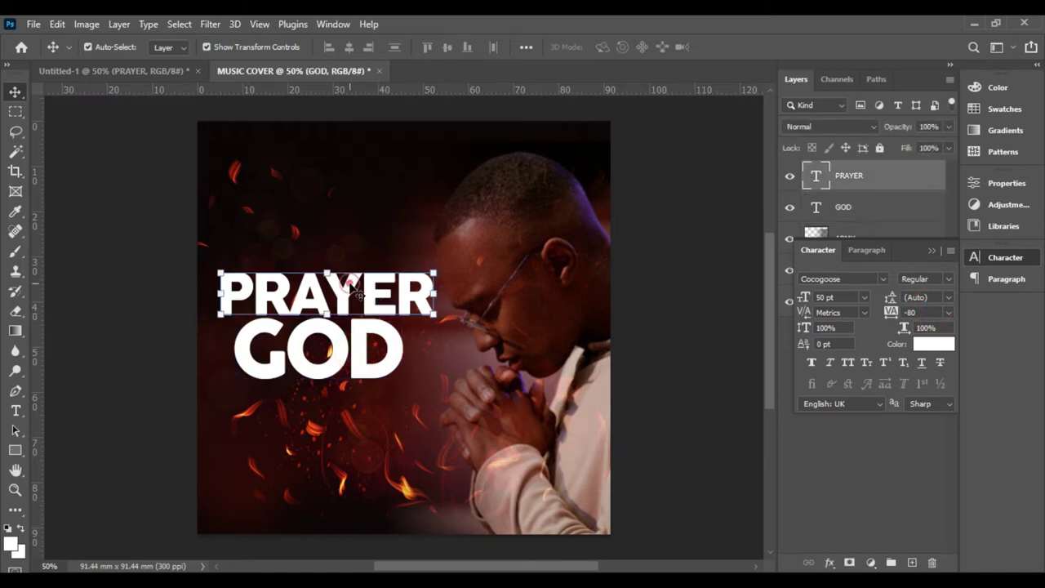
{"action": "left_click", "coordinate": [323, 351]}
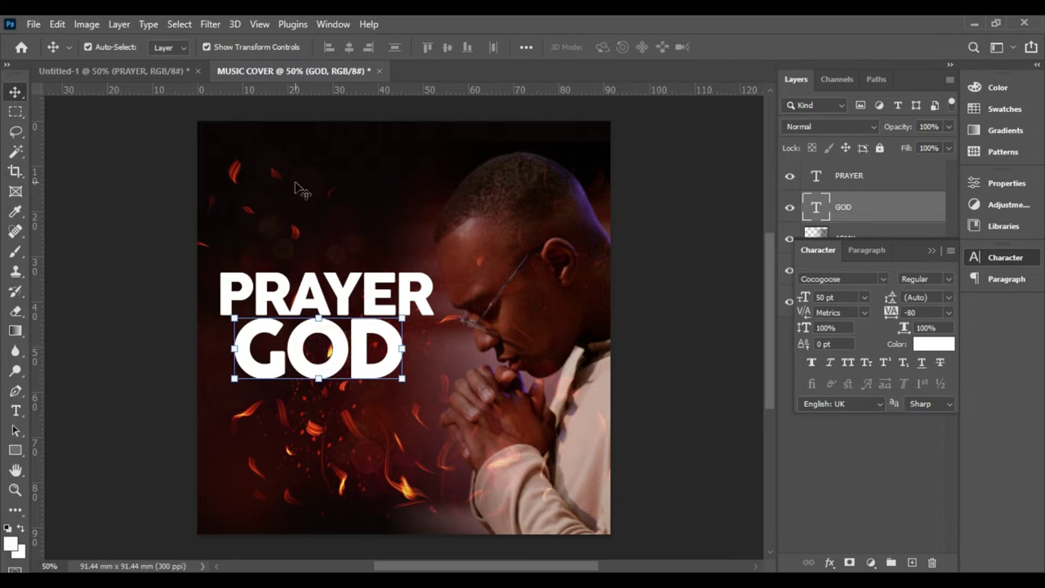
- Type TO near the top of the cover and reduce it to 10 pt
{"action": "left_click", "coordinate": [311, 180]}
{"action": "left_click", "coordinate": [305, 173]}
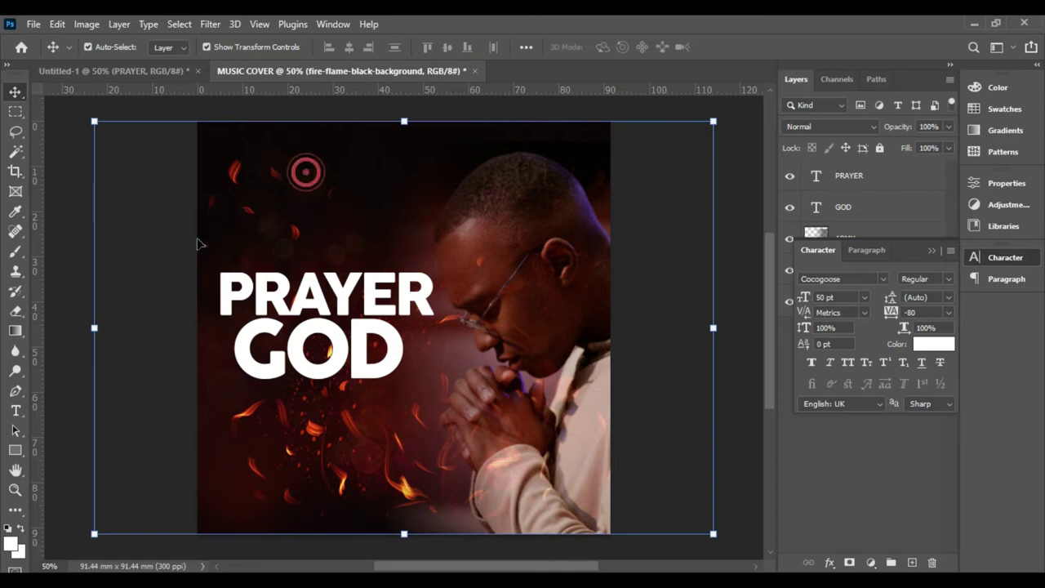
{"action": "left_click", "coordinate": [333, 348]}
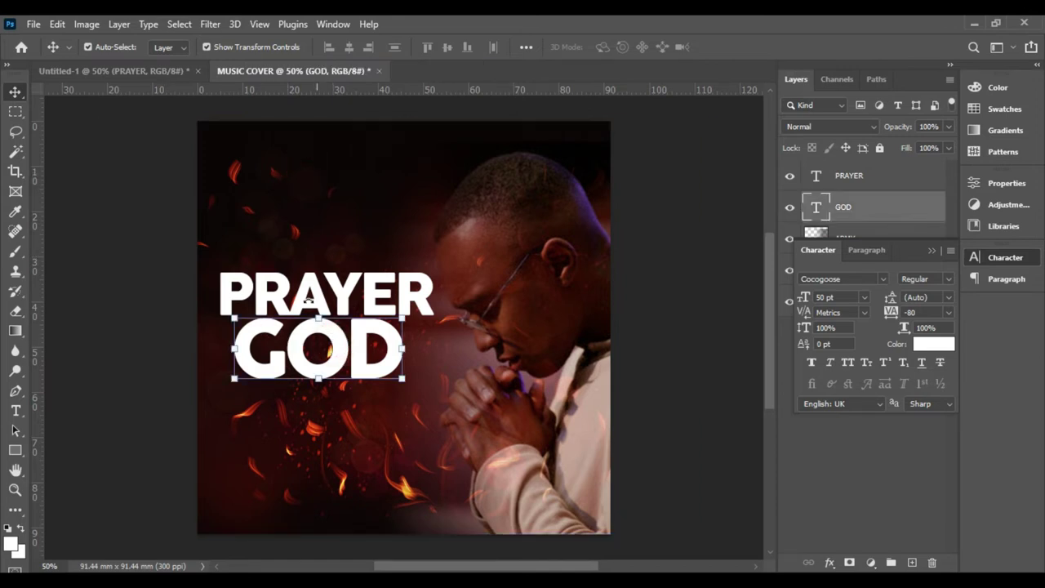
{"action": "left_click", "coordinate": [307, 209]}
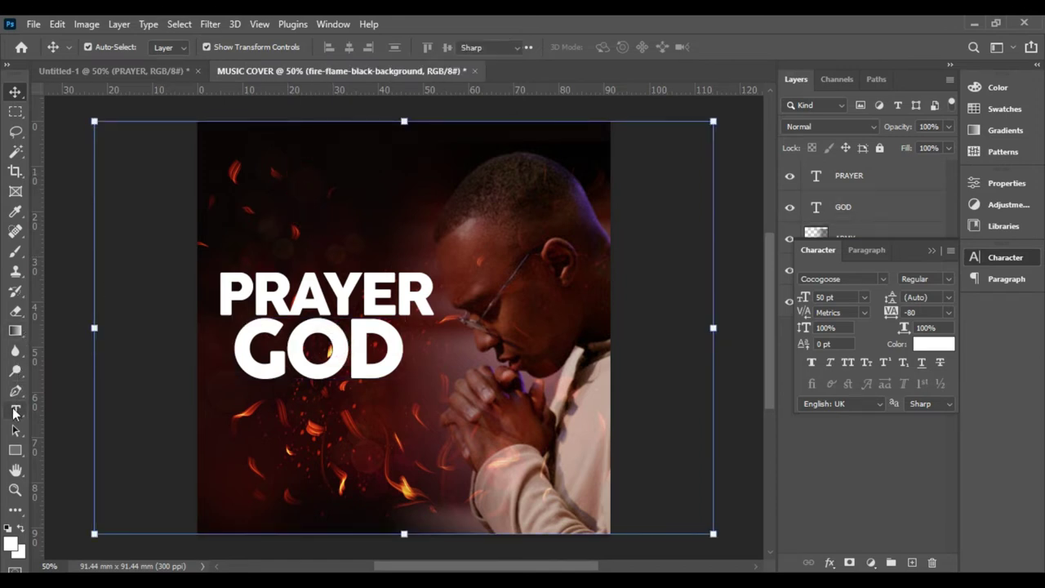
{"action": "left_click", "coordinate": [15, 410]}
{"action": "left_click", "coordinate": [303, 179]}
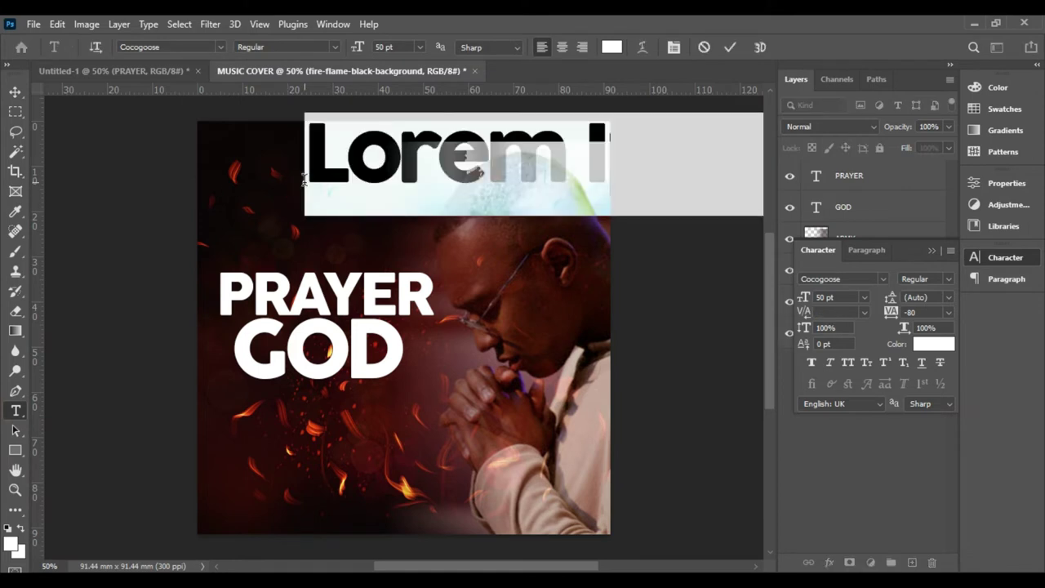
{"action": "type", "text": "TO"}
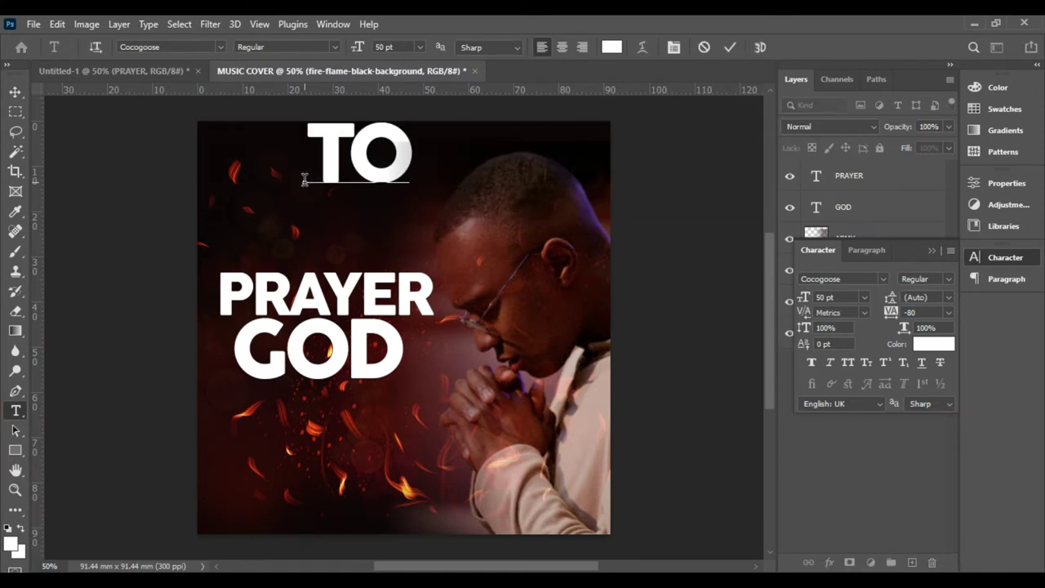
{"action": "left_click", "coordinate": [728, 49]}
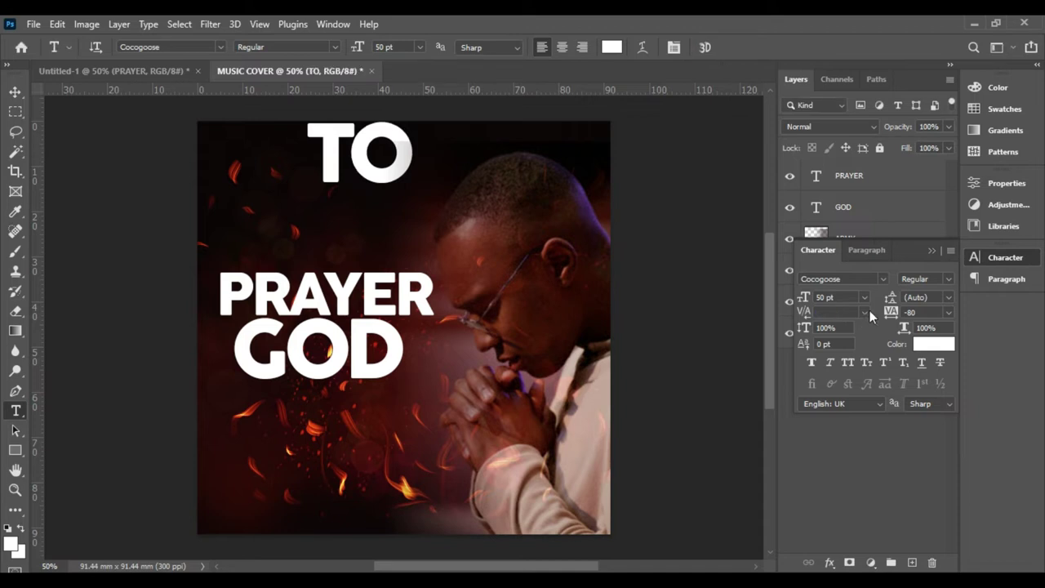
{"action": "left_click", "coordinate": [864, 298]}
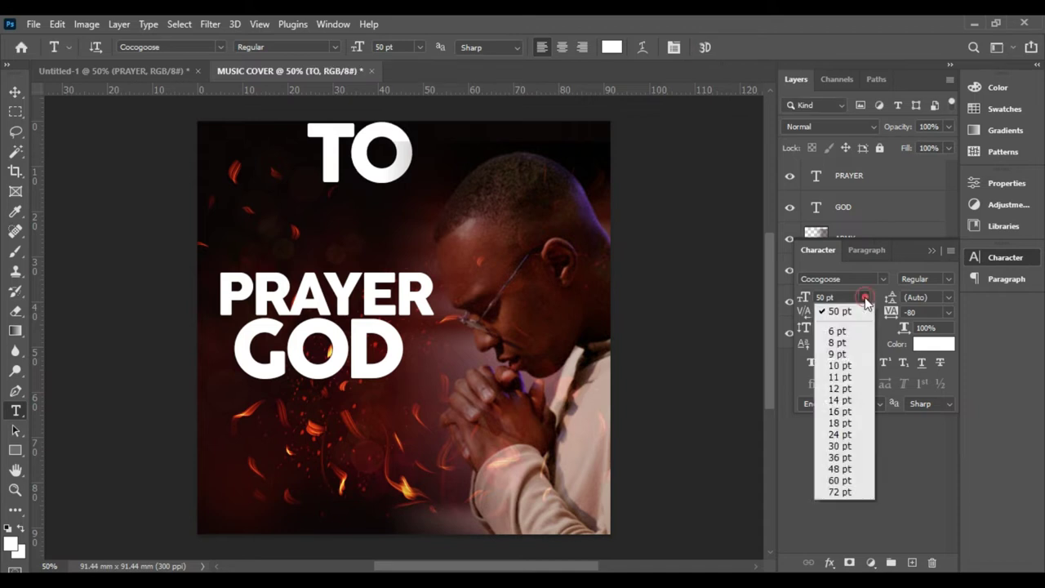
{"action": "left_click", "coordinate": [841, 365]}
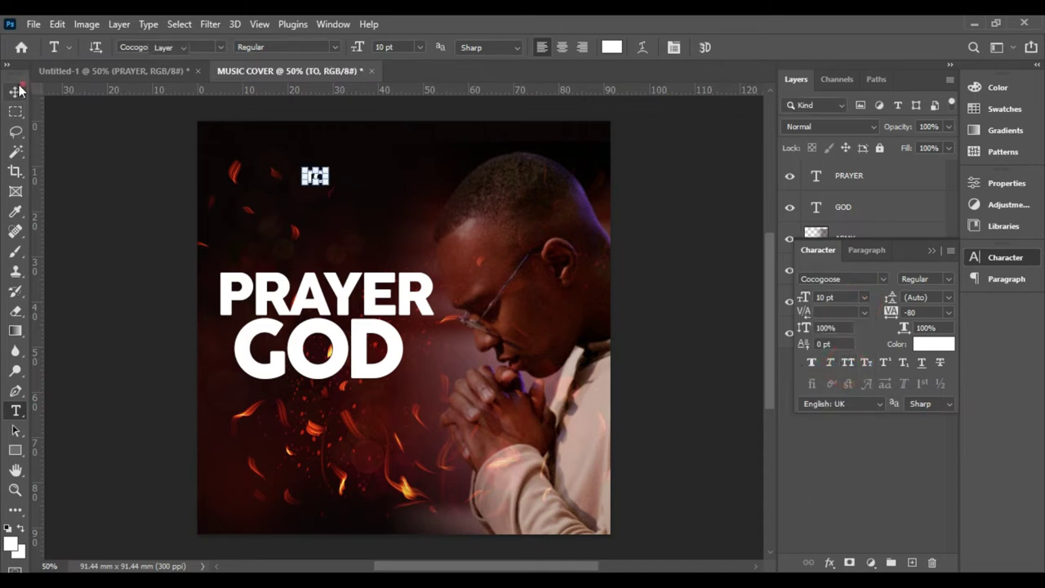
{"action": "left_click", "coordinate": [16, 91]}
- Colour TO red-orange #ff3c00 and drag it into the O of GOD
{"action": "left_click", "coordinate": [935, 346]}
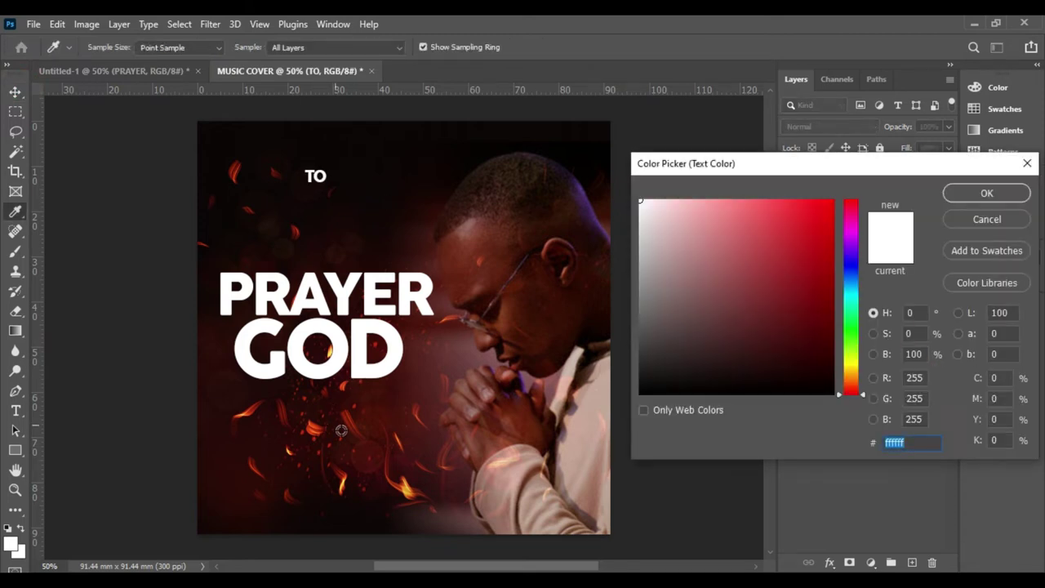
{"action": "left_click", "coordinate": [407, 490]}
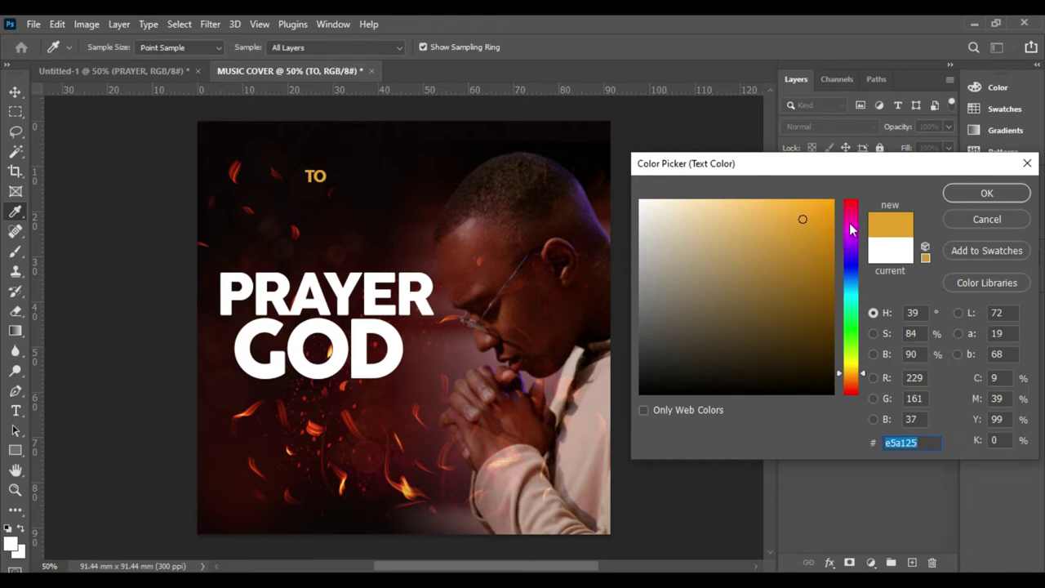
{"action": "left_click", "coordinate": [461, 292]}
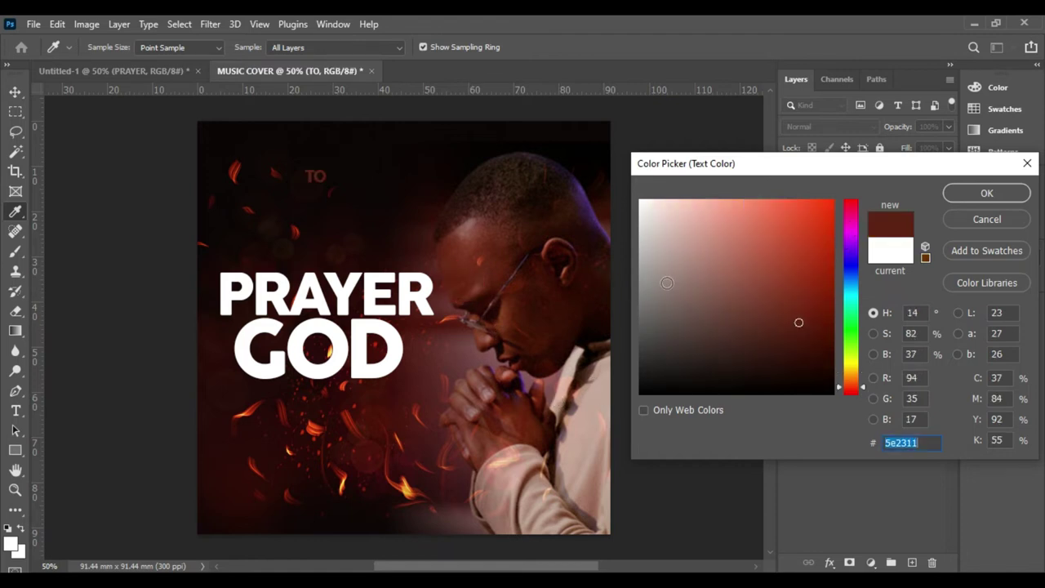
{"action": "left_click", "coordinate": [834, 199]}
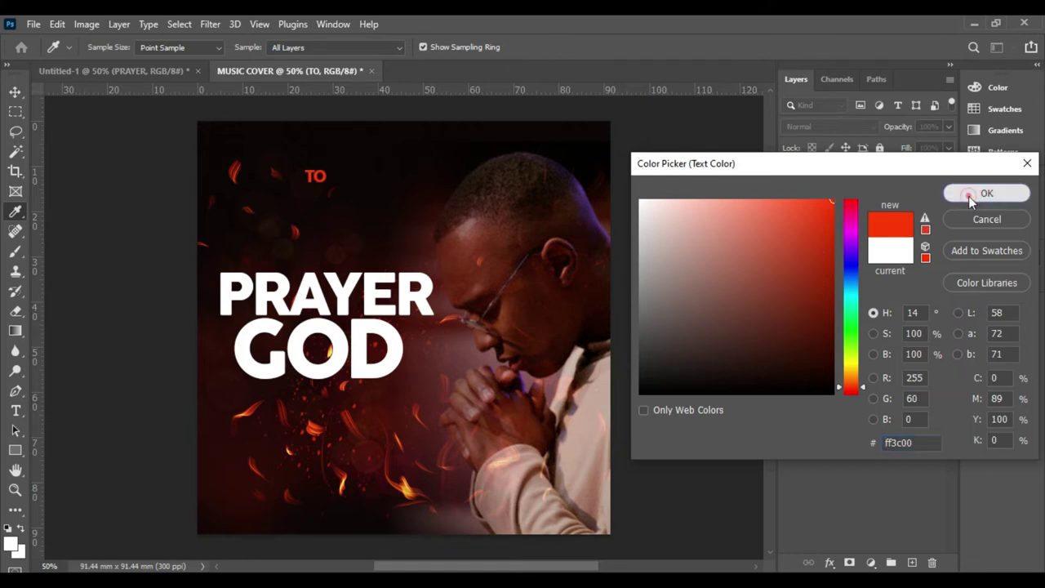
{"action": "left_click", "coordinate": [972, 193]}
{"action": "left_click", "coordinate": [412, 186]}
{"action": "left_click_drag", "start_coordinate": [316, 178], "coordinate": [317, 353]}
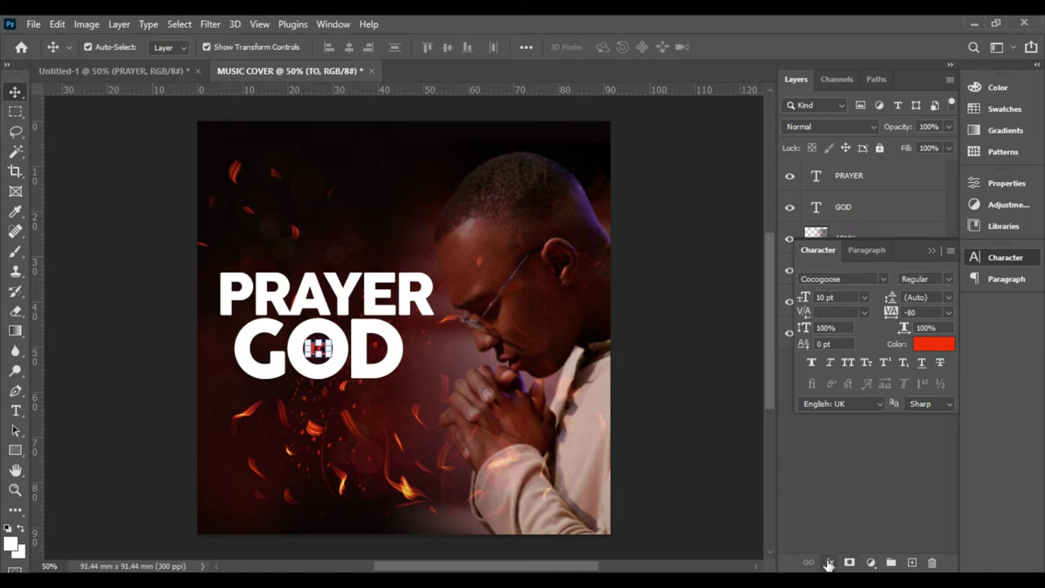
- Try adding a Stroke layer style to the TO layer, then cancel it
{"action": "left_click", "coordinate": [930, 252]}
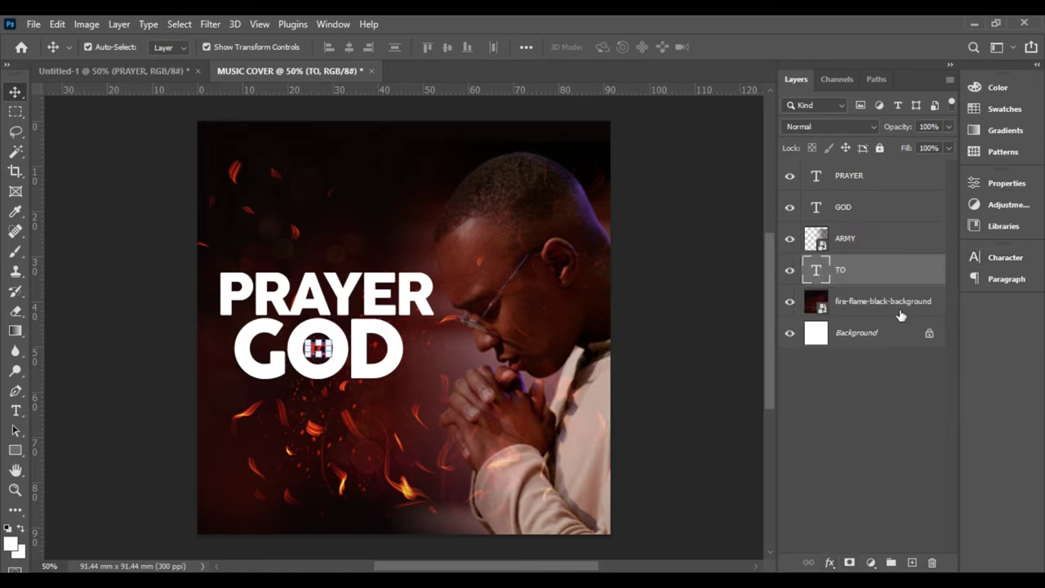
{"action": "left_click", "coordinate": [830, 563]}
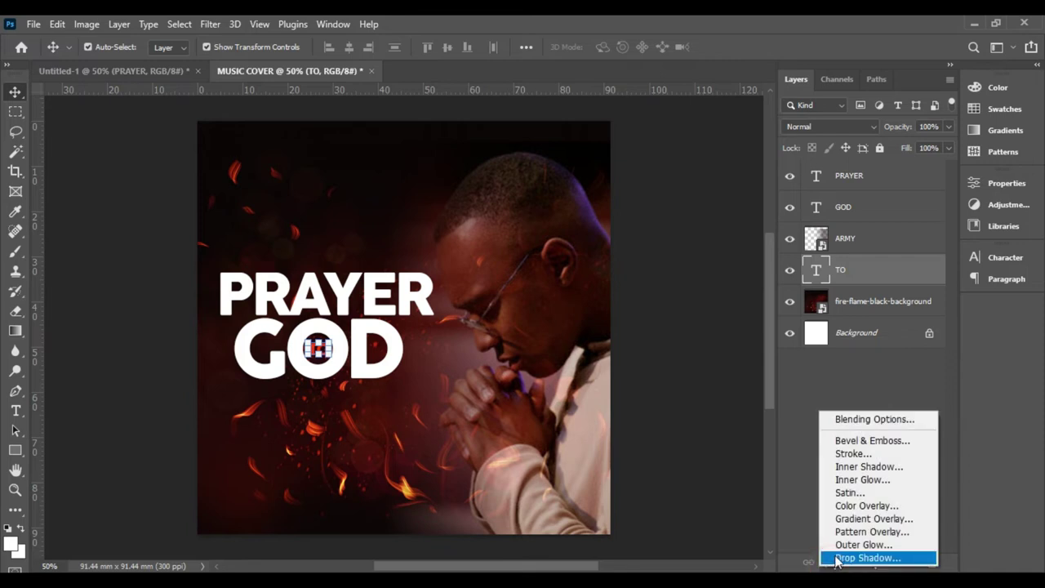
{"action": "left_click", "coordinate": [840, 458]}
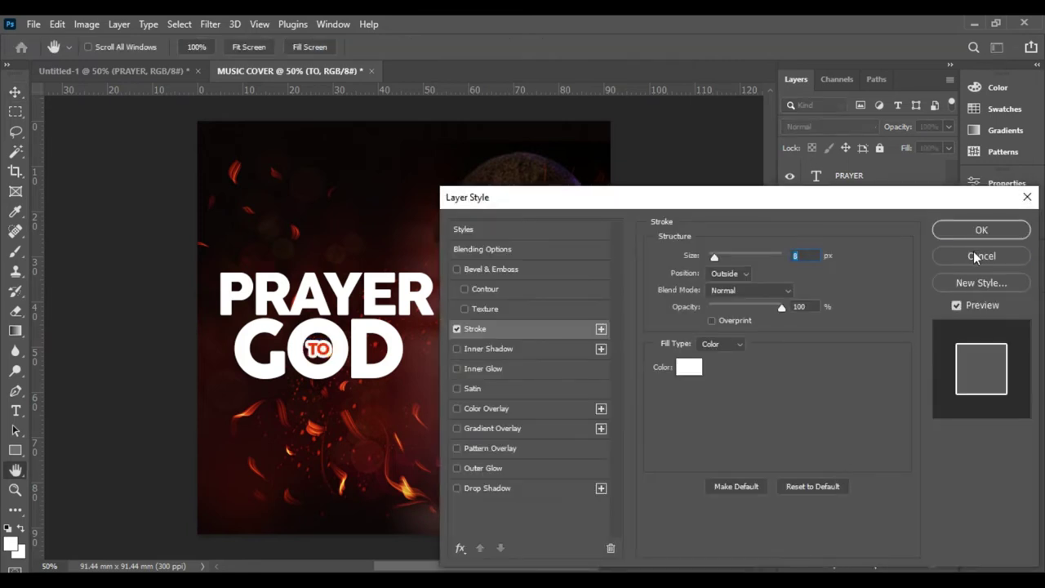
{"action": "left_click", "coordinate": [977, 256]}
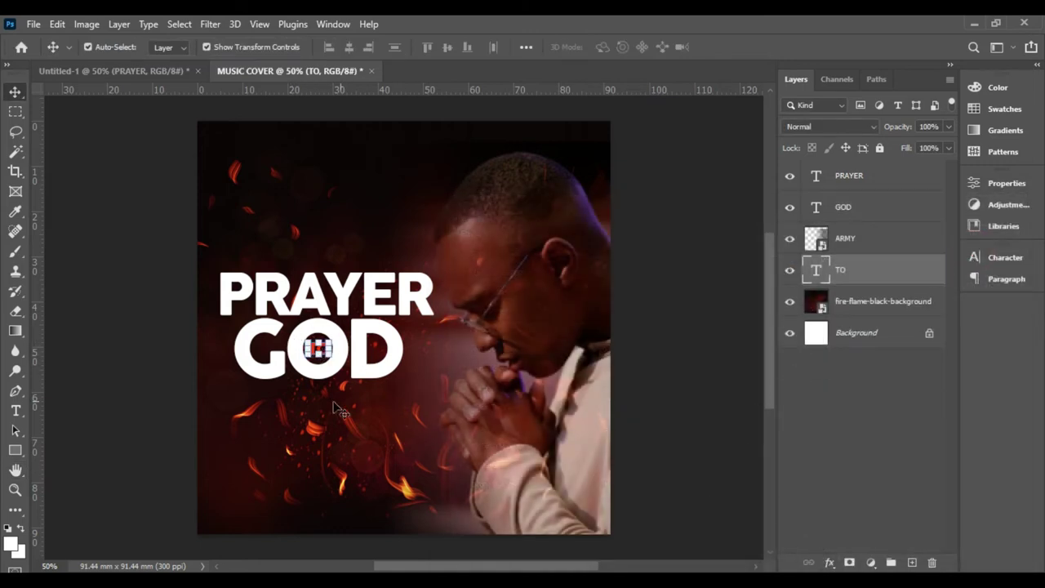
- Give TO a 32 px white Stroke positioned Outside and apply it
{"action": "left_click", "coordinate": [829, 563]}
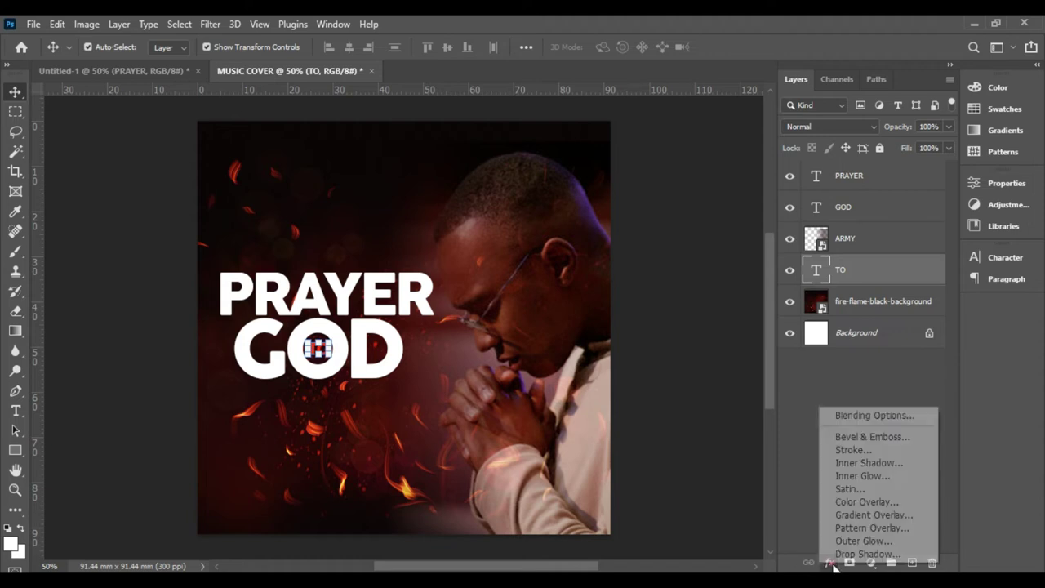
{"action": "left_click", "coordinate": [846, 450]}
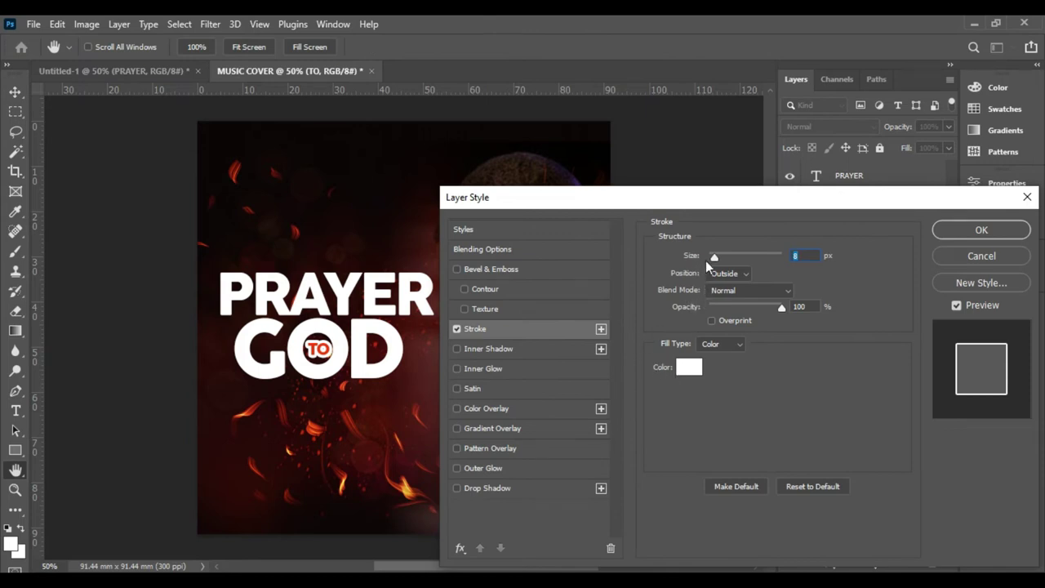
{"action": "left_click_drag", "start_coordinate": [713, 258], "coordinate": [709, 256]}
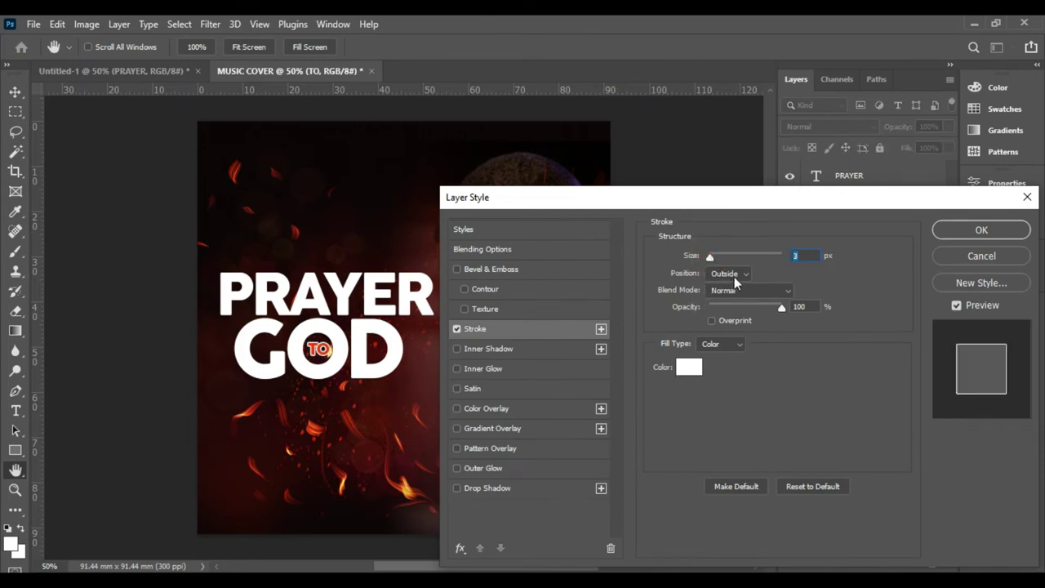
{"action": "left_click", "coordinate": [735, 275]}
{"action": "left_click", "coordinate": [730, 299]}
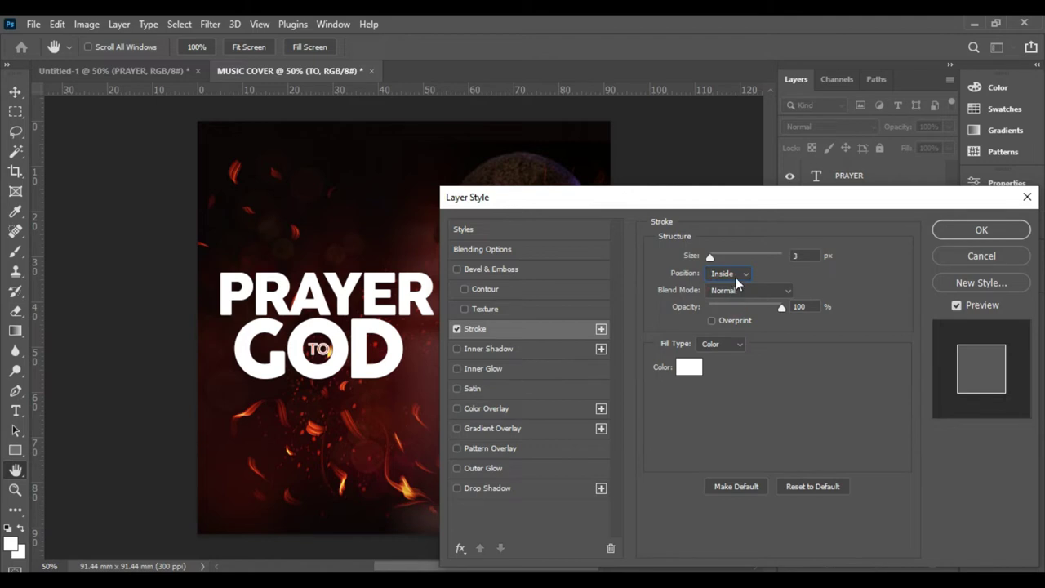
{"action": "left_click", "coordinate": [736, 278]}
{"action": "left_click", "coordinate": [720, 287]}
{"action": "left_click", "coordinate": [806, 255]}
{"action": "key", "text": "Up"}
{"action": "key", "text": "Up"}
{"action": "key", "text": "Up"}
{"action": "key", "text": "Up"}
{"action": "key", "text": "Up"}
{"action": "key", "text": "Up"}
{"action": "key", "text": "Up"}
{"action": "key", "text": "Up"}
{"action": "key", "text": "Up"}
{"action": "key", "text": "Up"}
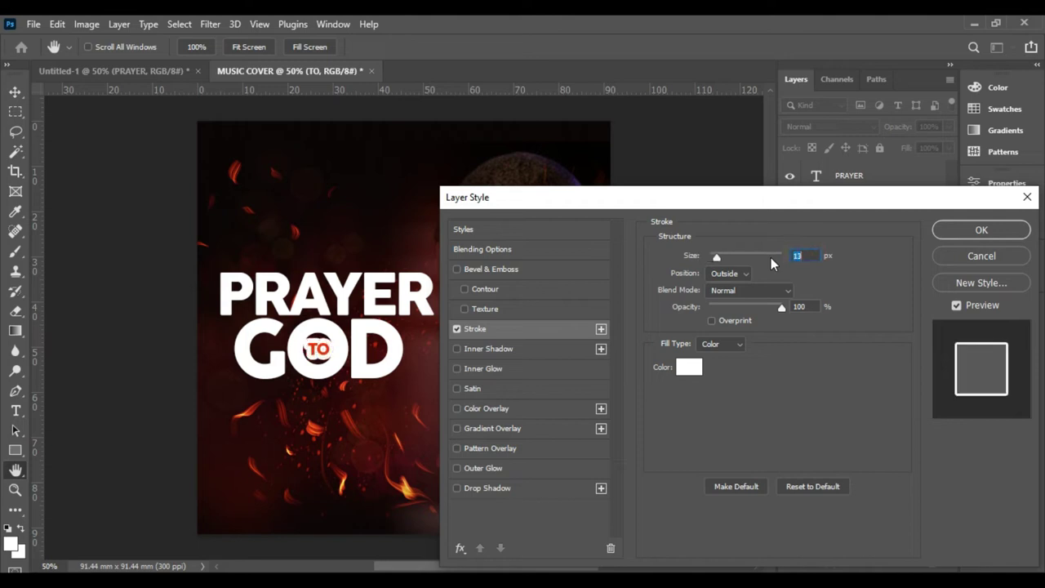
{"action": "key", "text": "Up"}
{"action": "key", "text": "Up"}
{"action": "key", "text": "Up"}
{"action": "key", "text": "Up"}
{"action": "key", "text": "Up"}
{"action": "key", "text": "Up"}
{"action": "key", "text": "Up"}
{"action": "key", "text": "Up"}
{"action": "key", "text": "Up"}
{"action": "key", "text": "Up"}
{"action": "key", "text": "Up"}
{"action": "key", "text": "Up"}
{"action": "key", "text": "Up"}
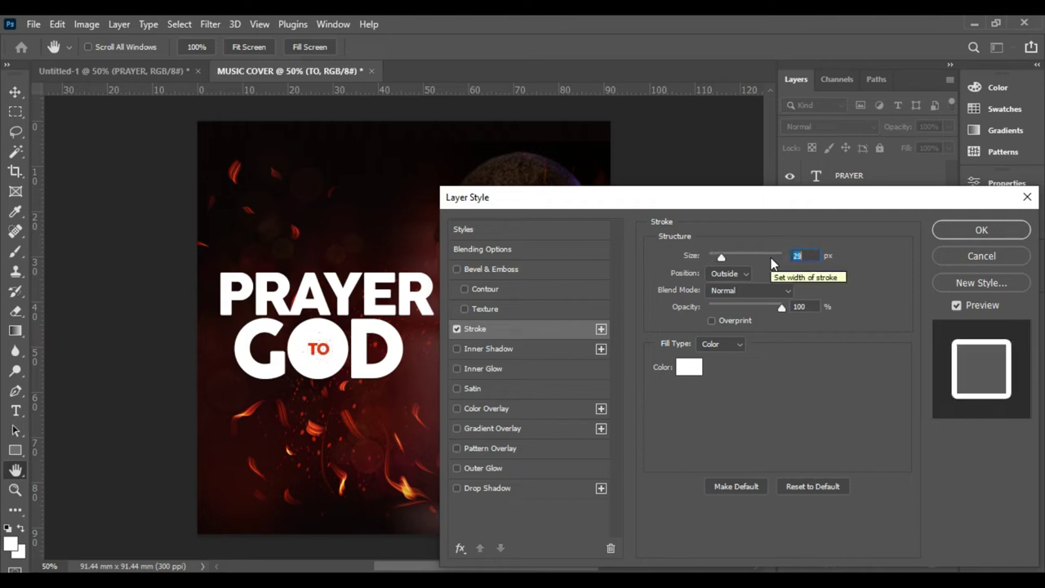
{"action": "key", "text": "Up"}
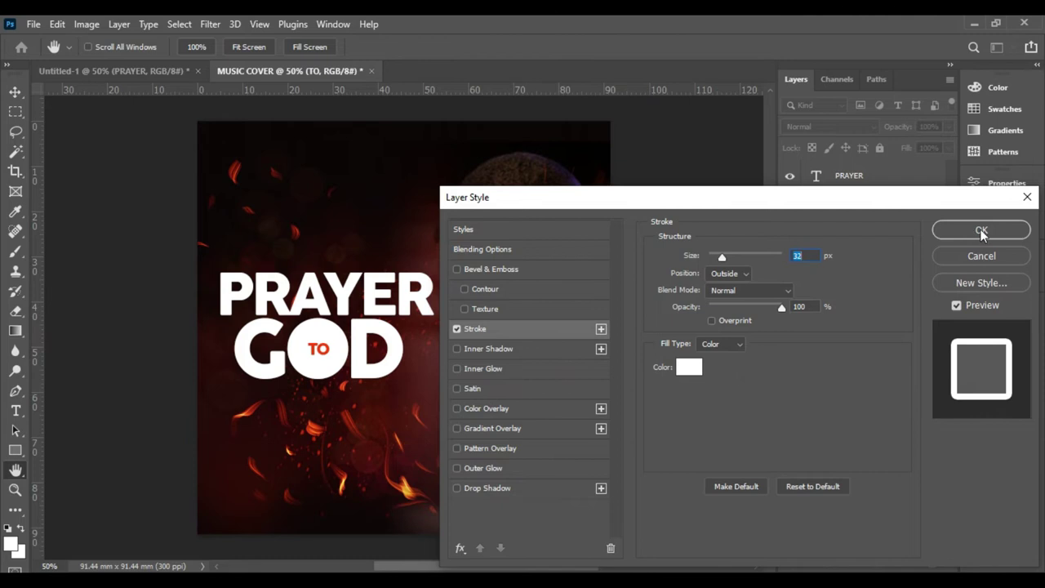
{"action": "left_click", "coordinate": [982, 230]}
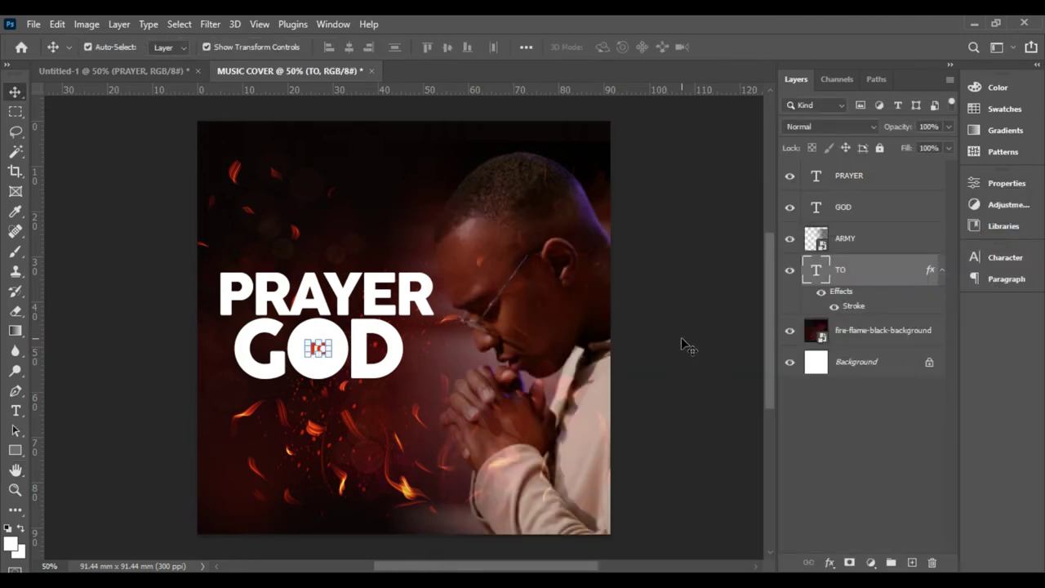
- Check the GOD and TO layers, then select the fire background layer and the Type tool
{"action": "left_click", "coordinate": [698, 334]}
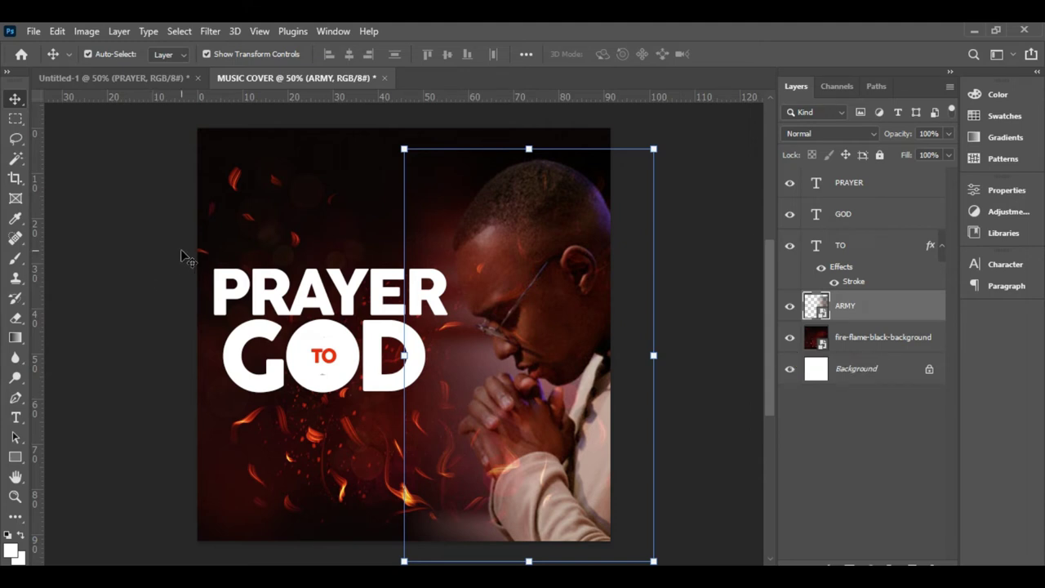
{"action": "left_click", "coordinate": [326, 356]}
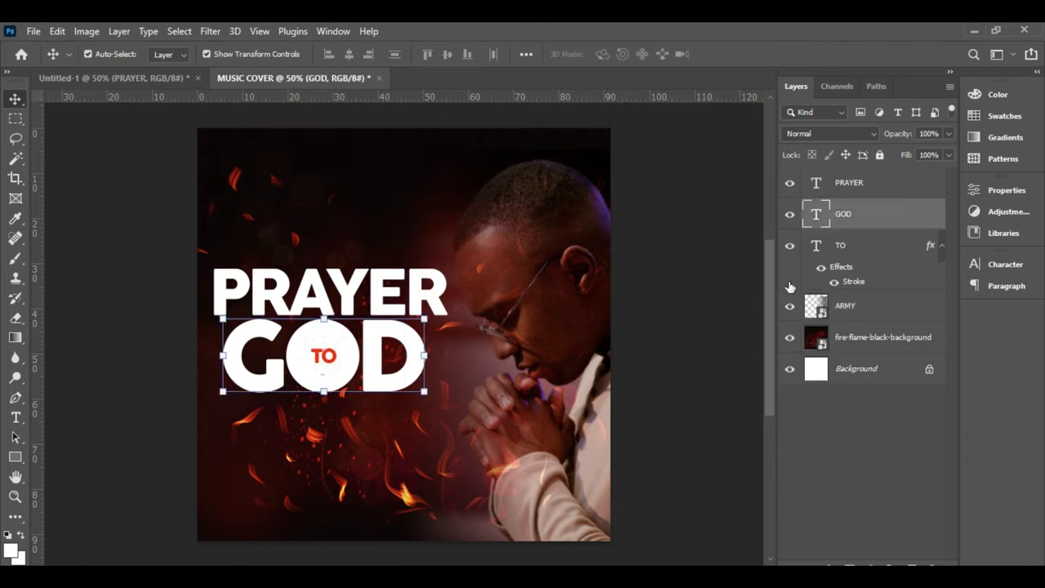
{"action": "left_click", "coordinate": [869, 250]}
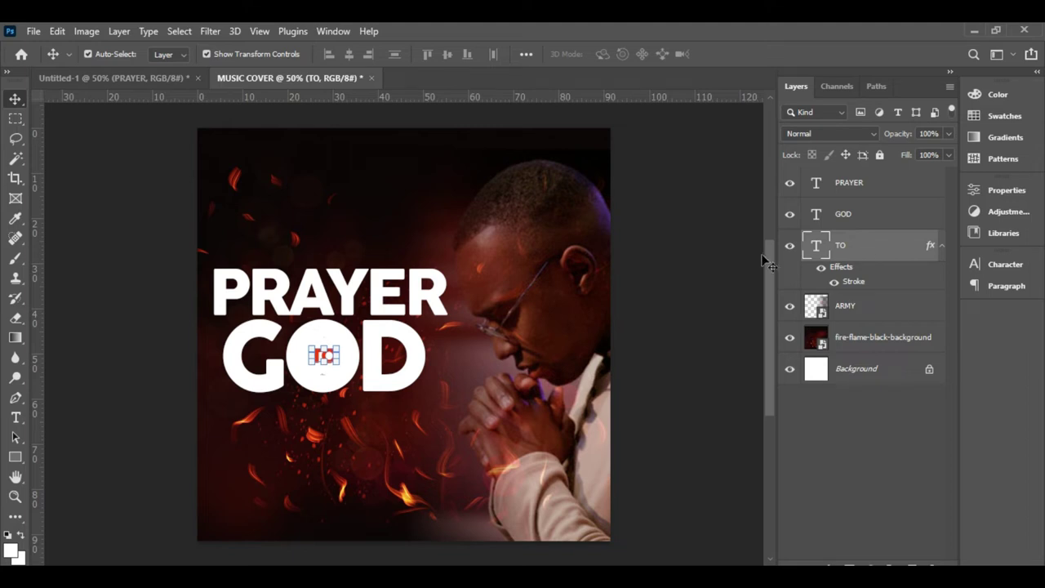
{"action": "left_click", "coordinate": [704, 266]}
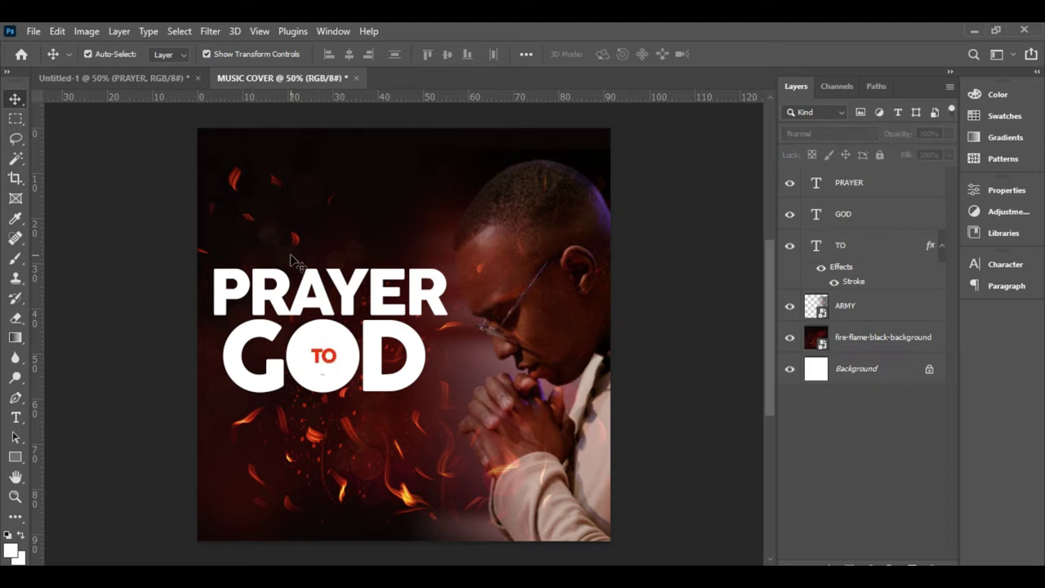
{"action": "left_click", "coordinate": [285, 251]}
{"action": "left_click", "coordinate": [308, 216]}
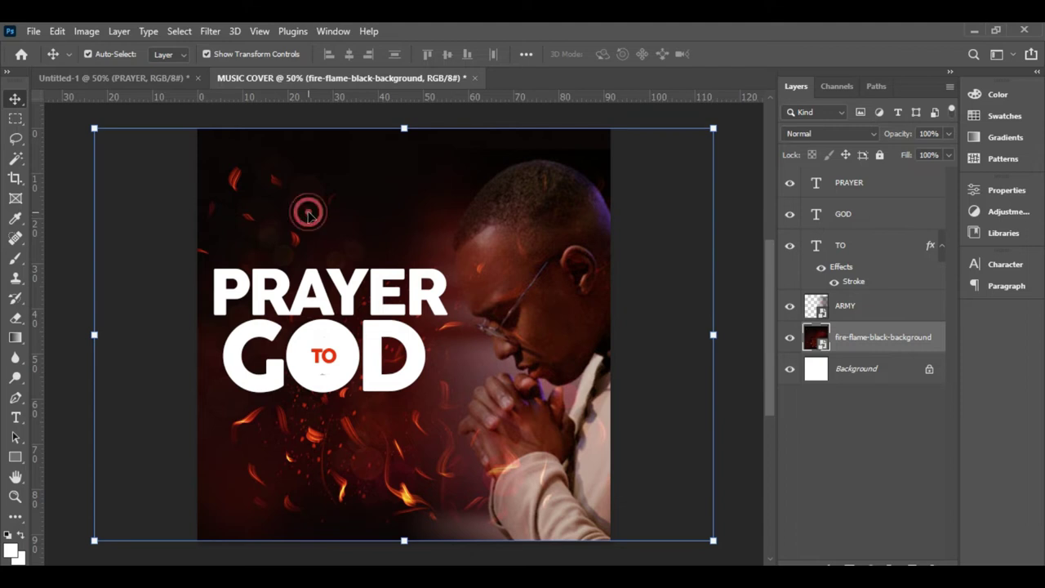
{"action": "left_click", "coordinate": [15, 416]}
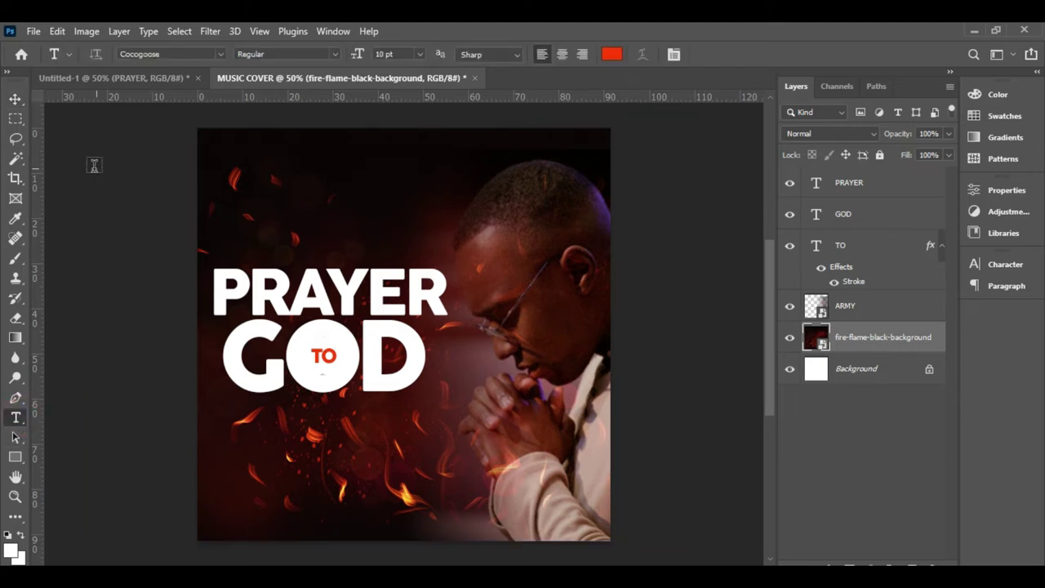
- Add a white 'My' text line in the Autograf PERSONAL USE ONLY font near the top-left
{"action": "left_click", "coordinate": [220, 54]}
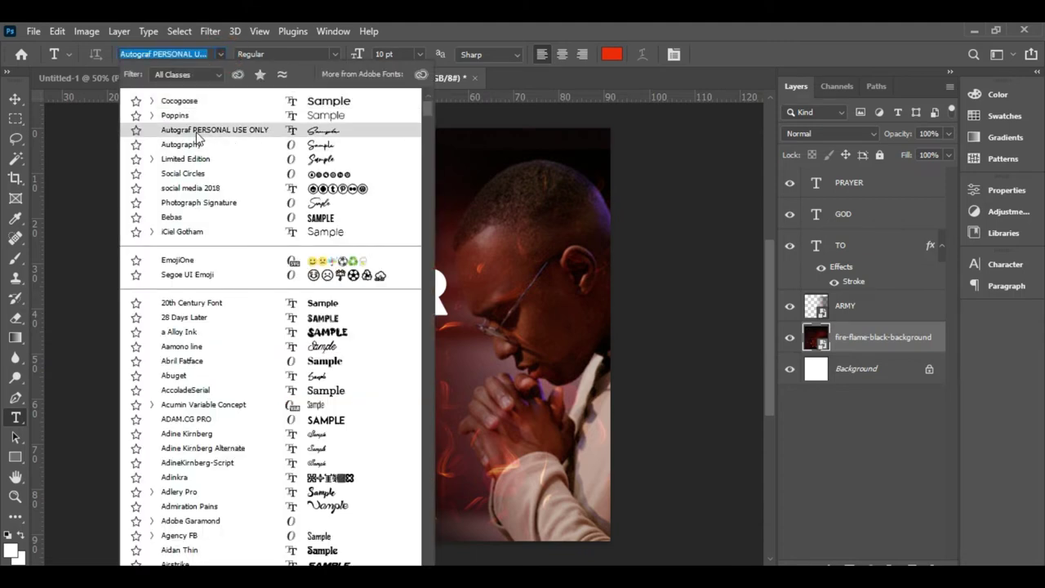
{"action": "left_click", "coordinate": [236, 136]}
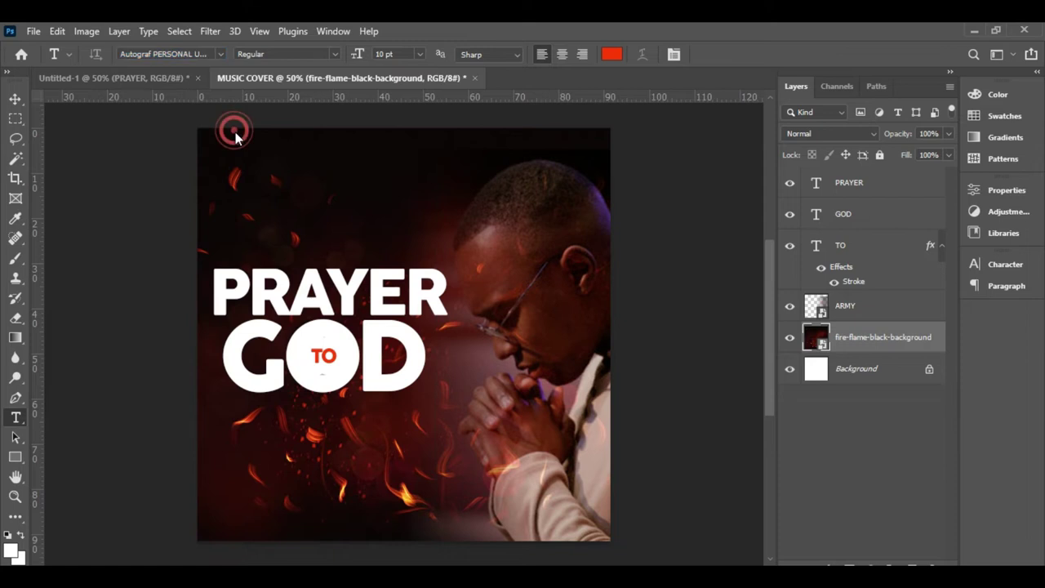
{"action": "left_click", "coordinate": [611, 58]}
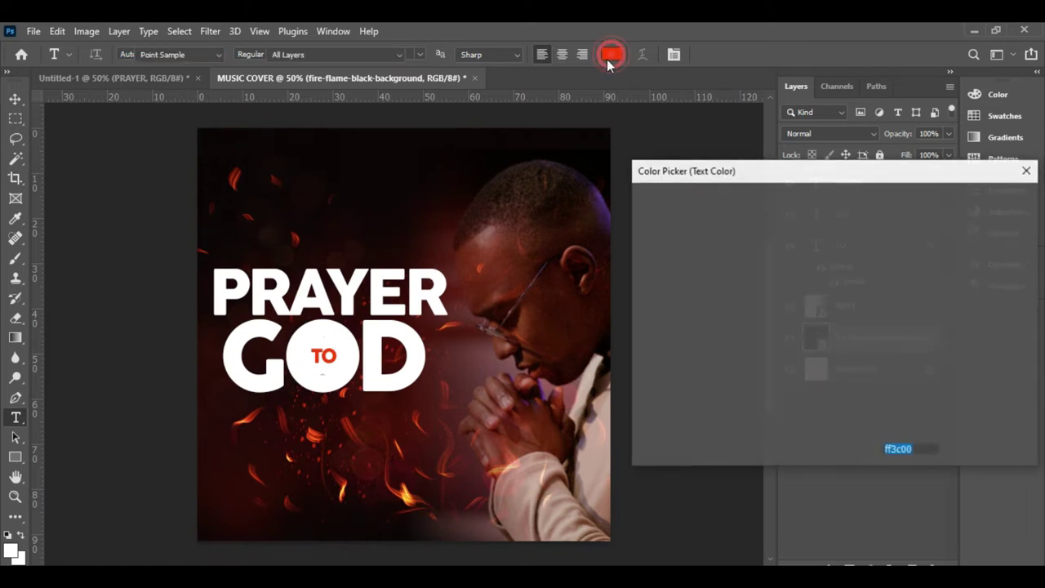
{"action": "left_click_drag", "start_coordinate": [686, 233], "coordinate": [641, 206]}
{"action": "left_click", "coordinate": [962, 201]}
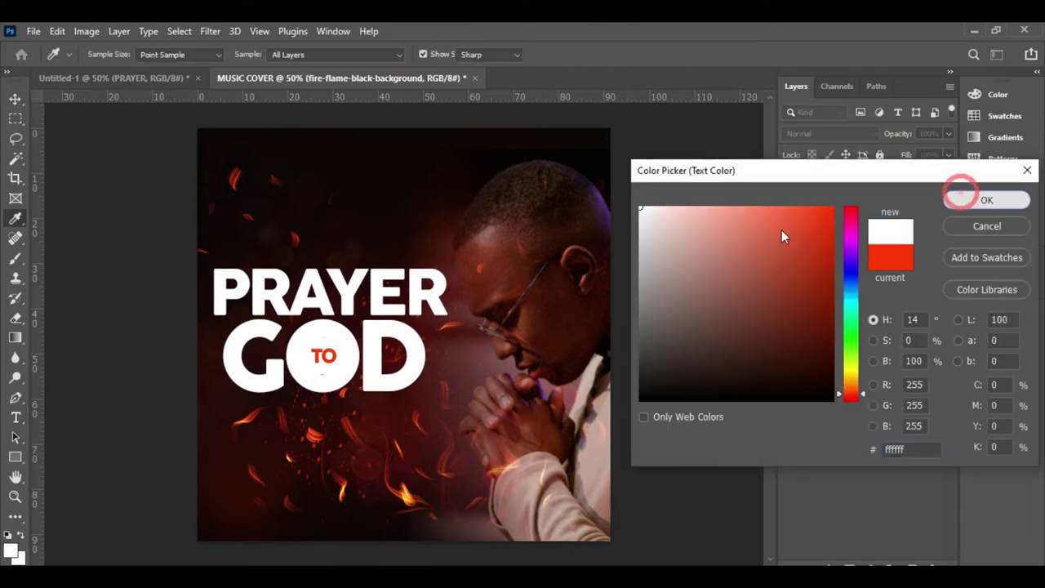
{"action": "left_click", "coordinate": [270, 200]}
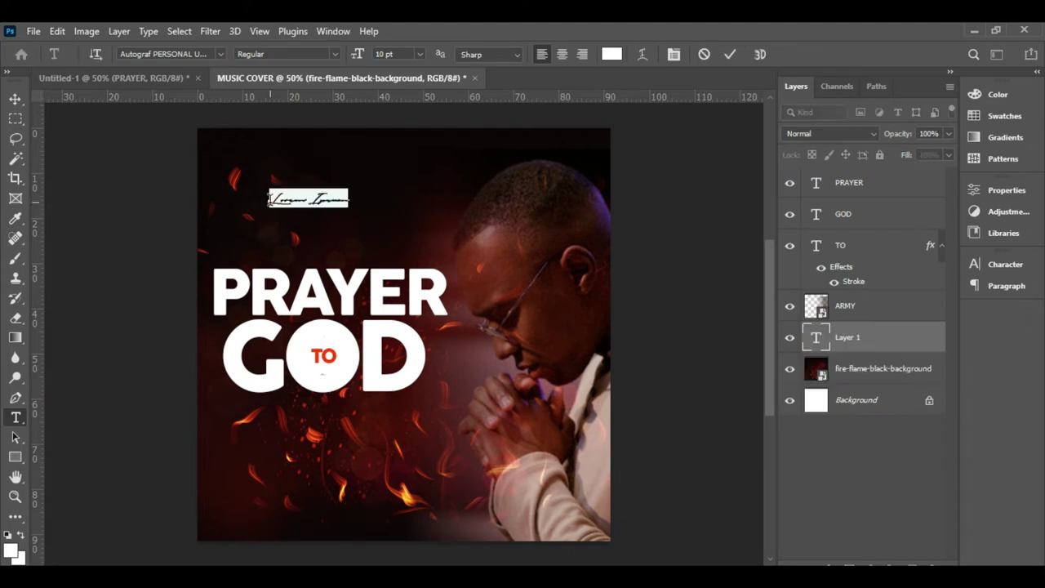
{"action": "type", "text": "Kla"}
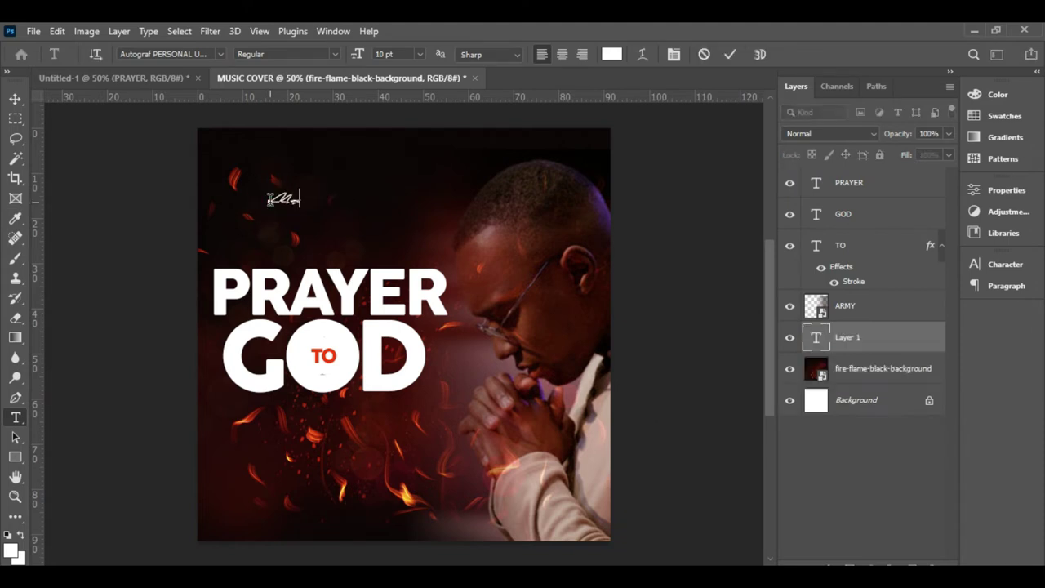
{"action": "left_click", "coordinate": [730, 54]}
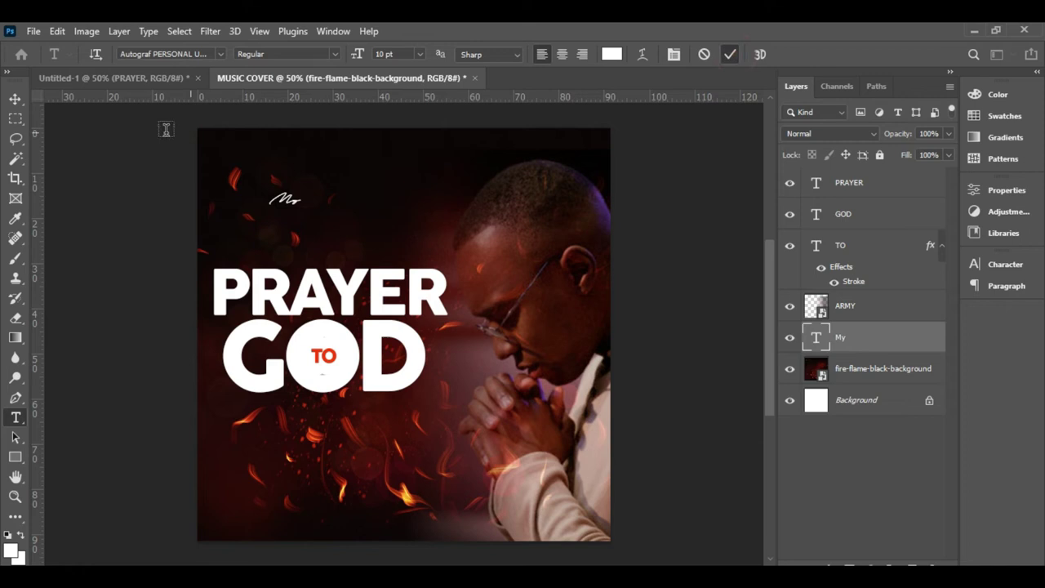
- Enlarge the My text to about 345% and place it above PRAYER
{"action": "left_click", "coordinate": [14, 99]}
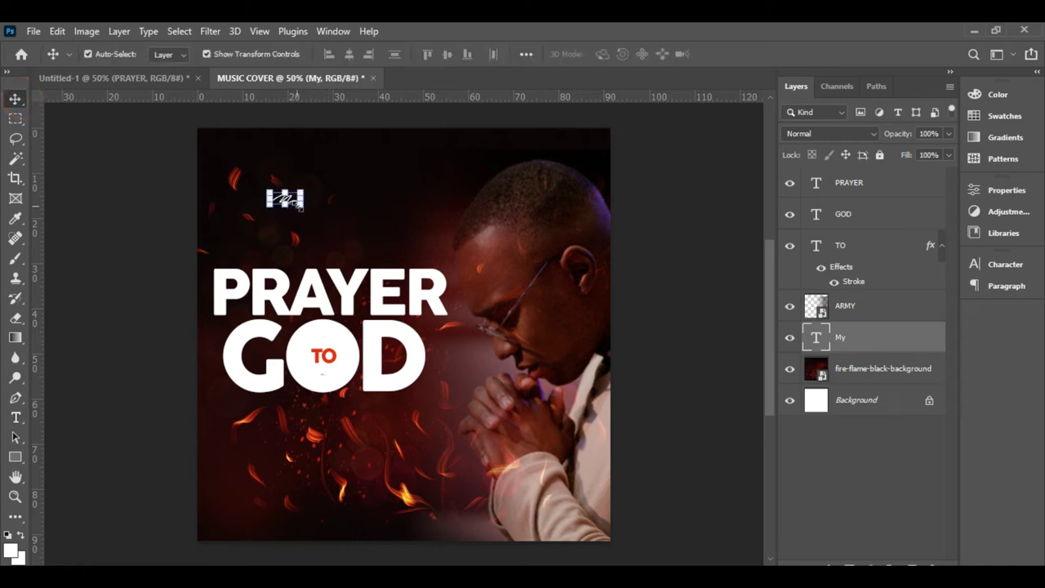
{"action": "left_click_drag", "start_coordinate": [306, 206], "coordinate": [266, 243]}
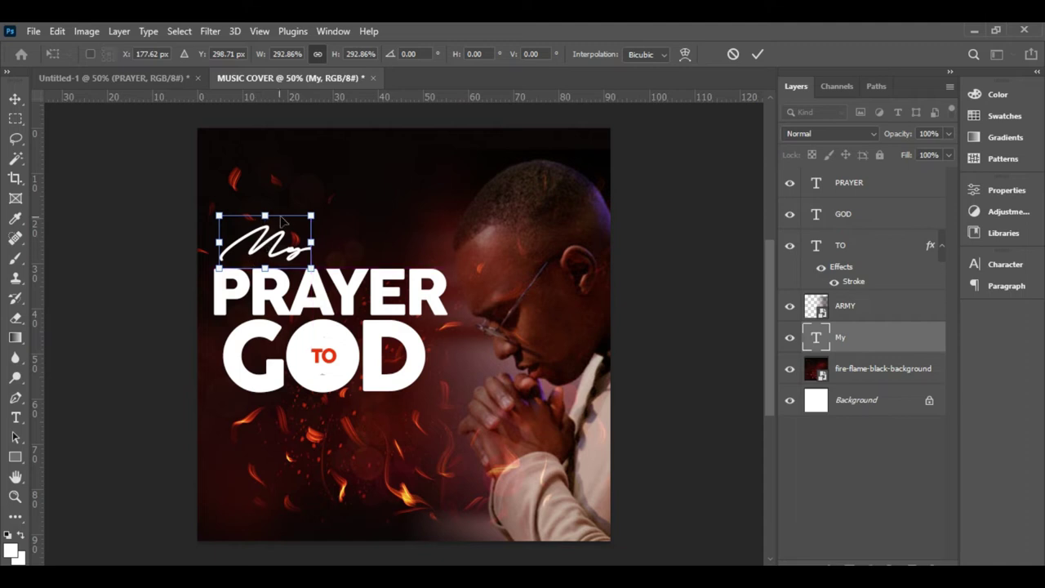
{"action": "left_click_drag", "start_coordinate": [311, 210], "coordinate": [294, 232]}
{"action": "key", "text": "Return"}
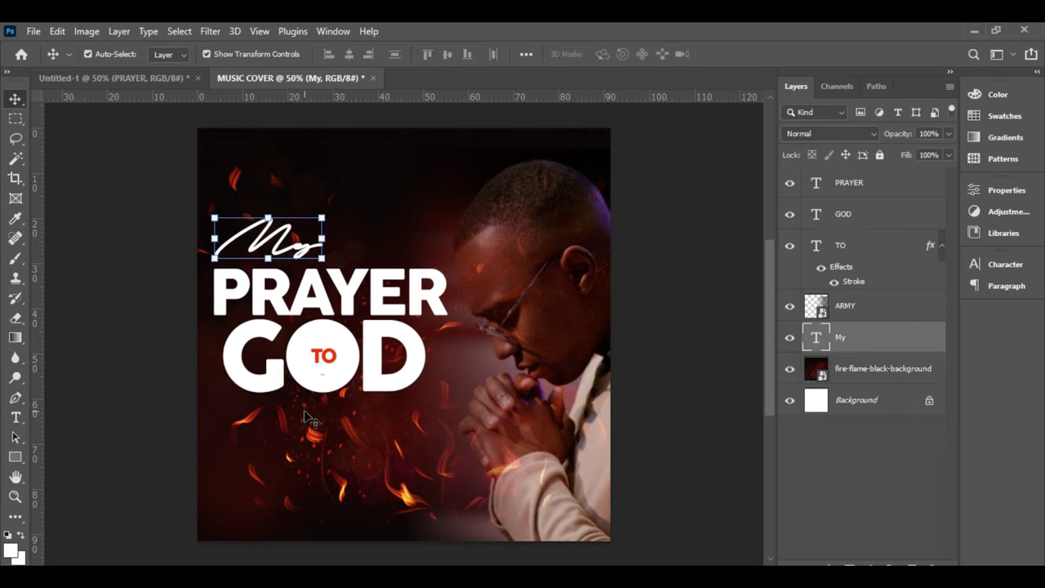
- Compare with the Untitled-1 reference cover, then select the fire background layer in MUSIC COVER
{"action": "left_click", "coordinate": [134, 77]}
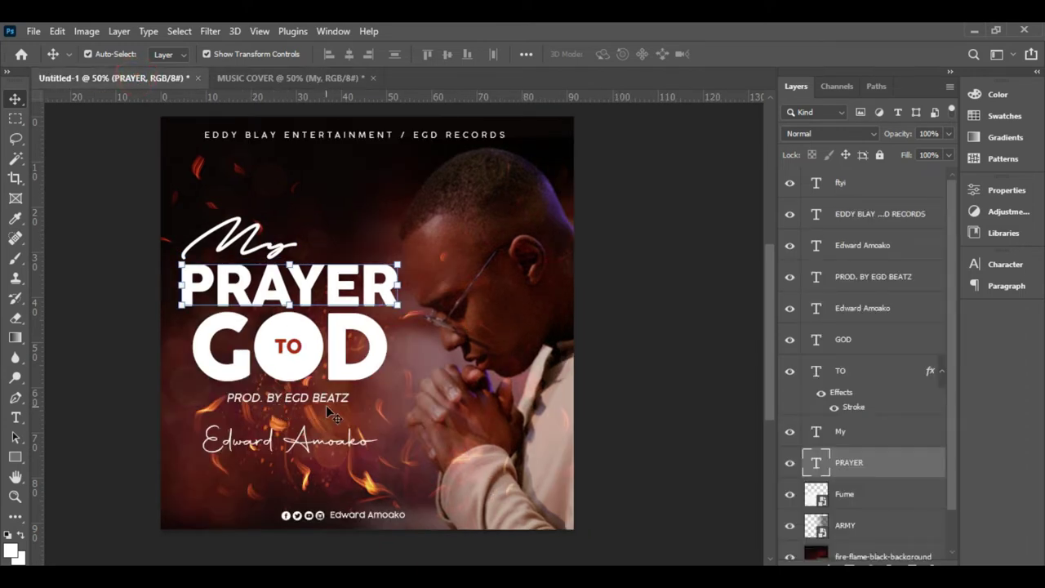
{"action": "left_click", "coordinate": [269, 77]}
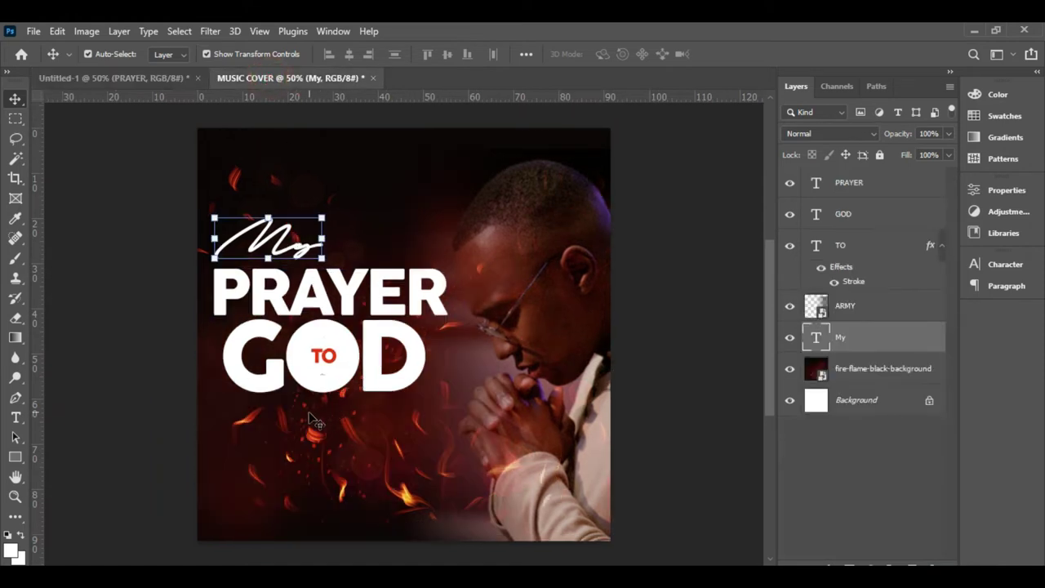
{"action": "left_click", "coordinate": [309, 413]}
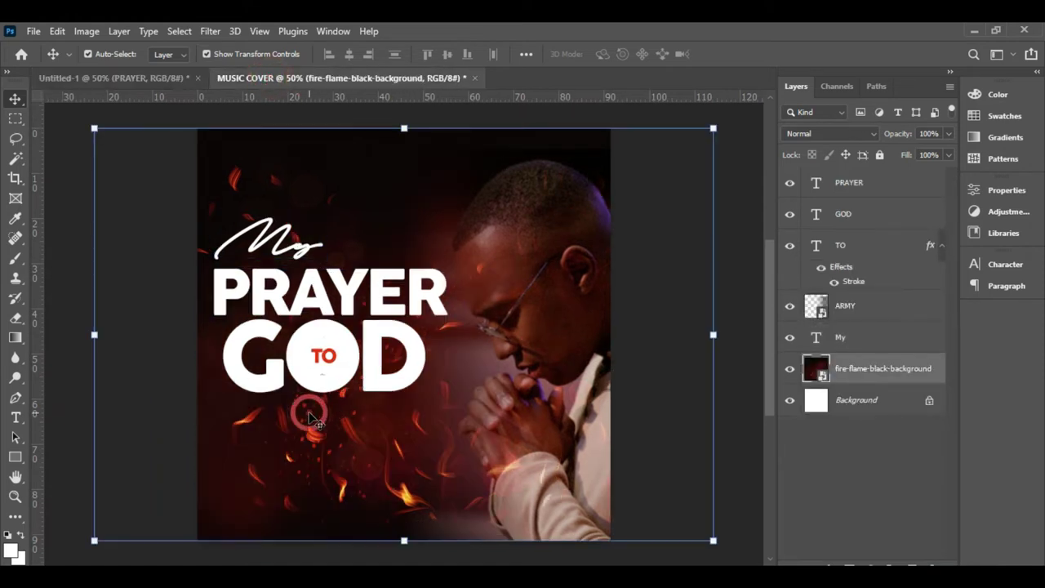
- Set the Type tool to Cocogoose Light at 5 pt
{"action": "left_click", "coordinate": [17, 419]}
{"action": "left_click", "coordinate": [216, 55]}
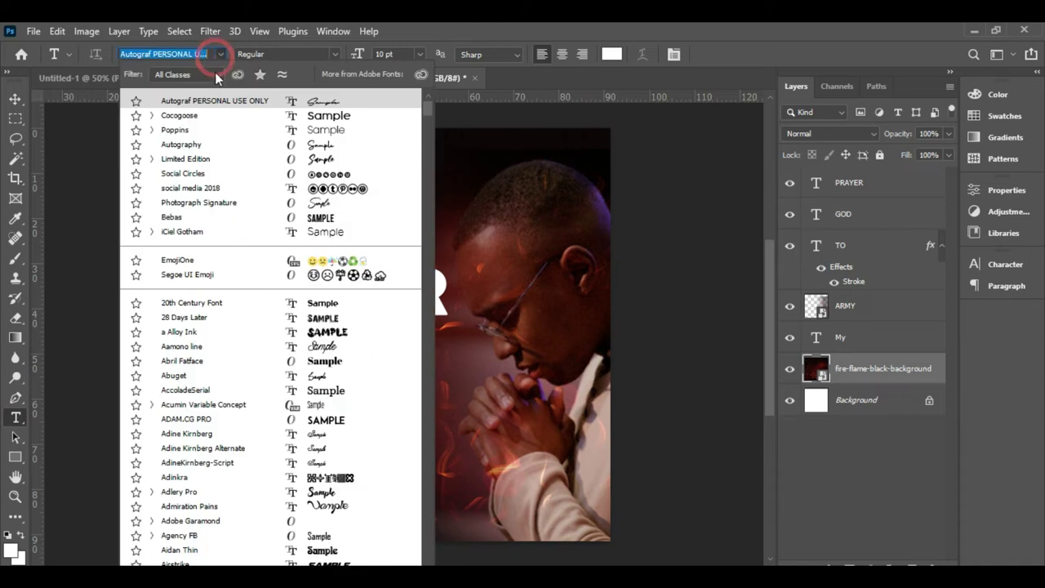
{"action": "left_click", "coordinate": [235, 116]}
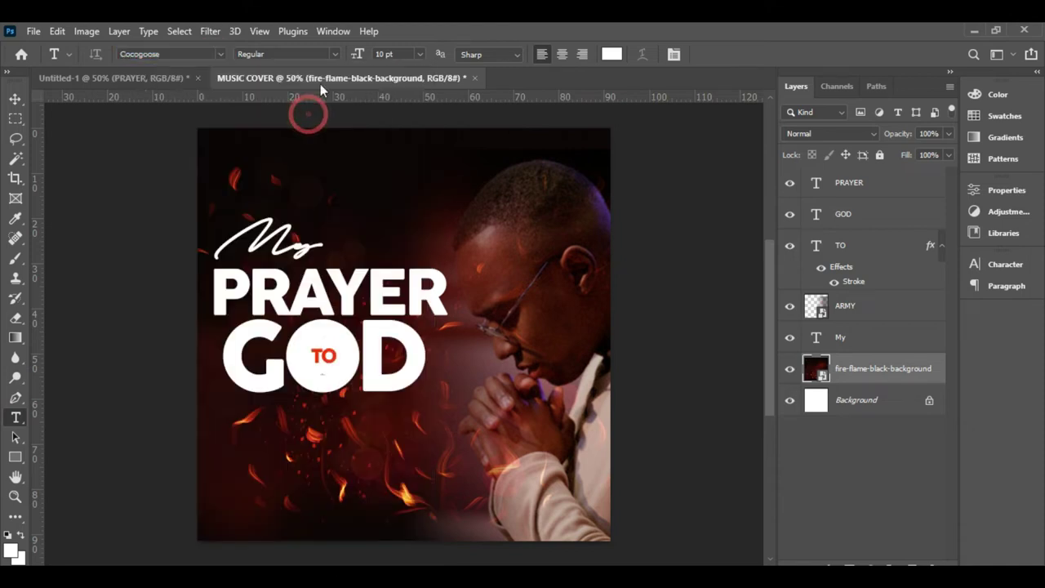
{"action": "left_click", "coordinate": [335, 54]}
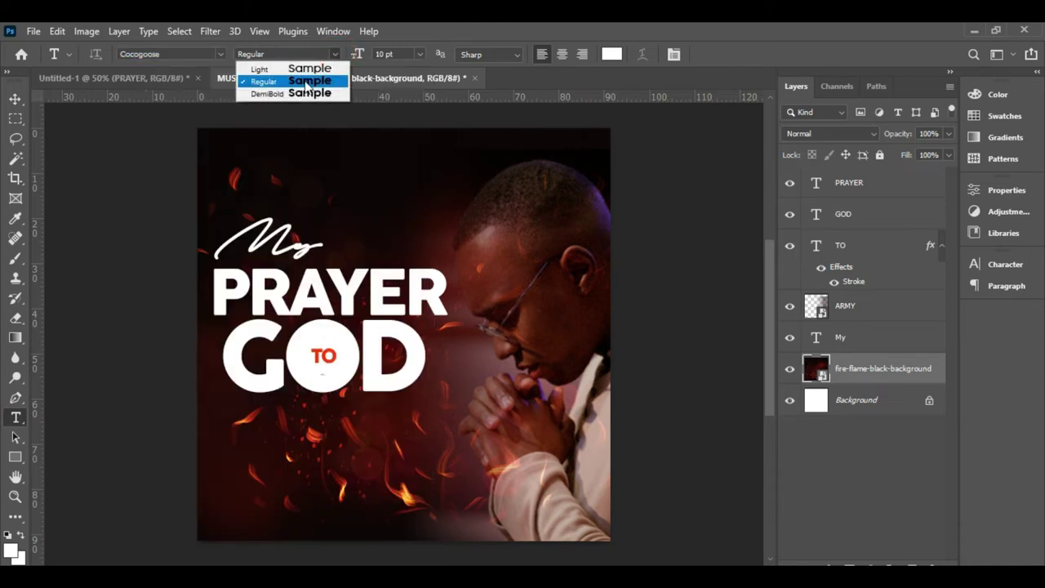
{"action": "left_click", "coordinate": [307, 72]}
{"action": "left_click", "coordinate": [420, 54]}
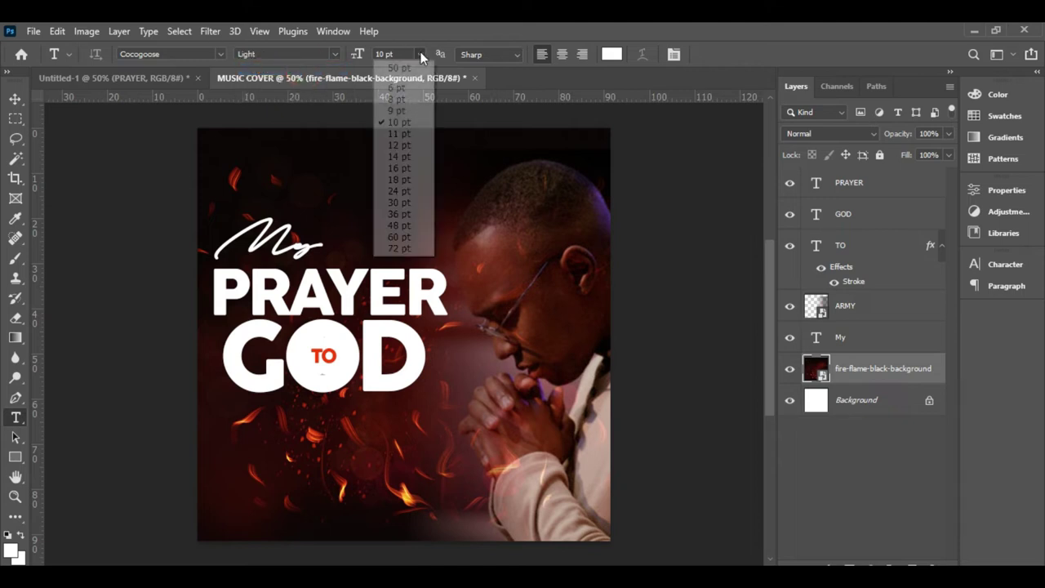
{"action": "left_click", "coordinate": [400, 87]}
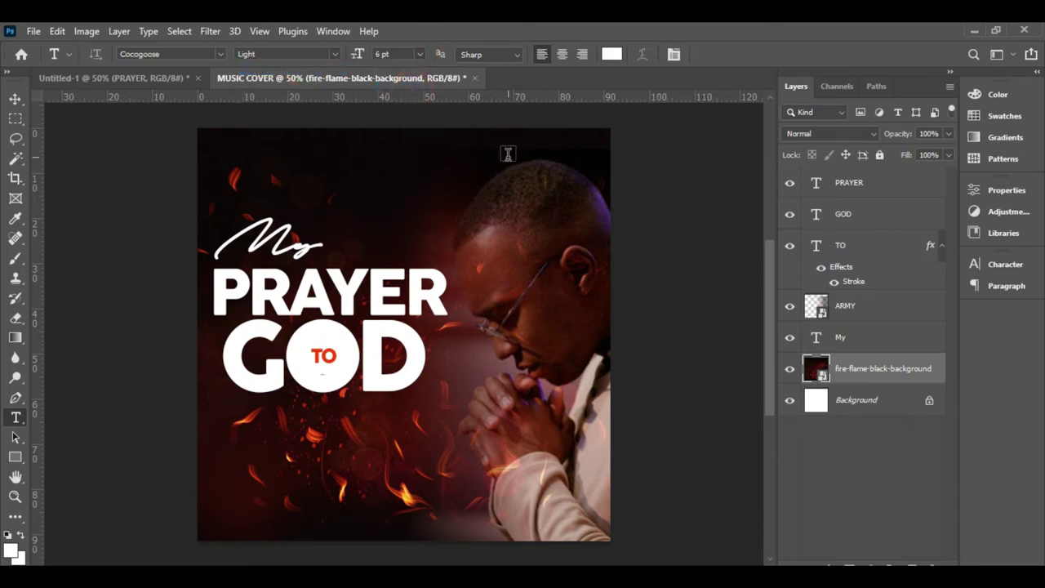
{"action": "left_click", "coordinate": [995, 261]}
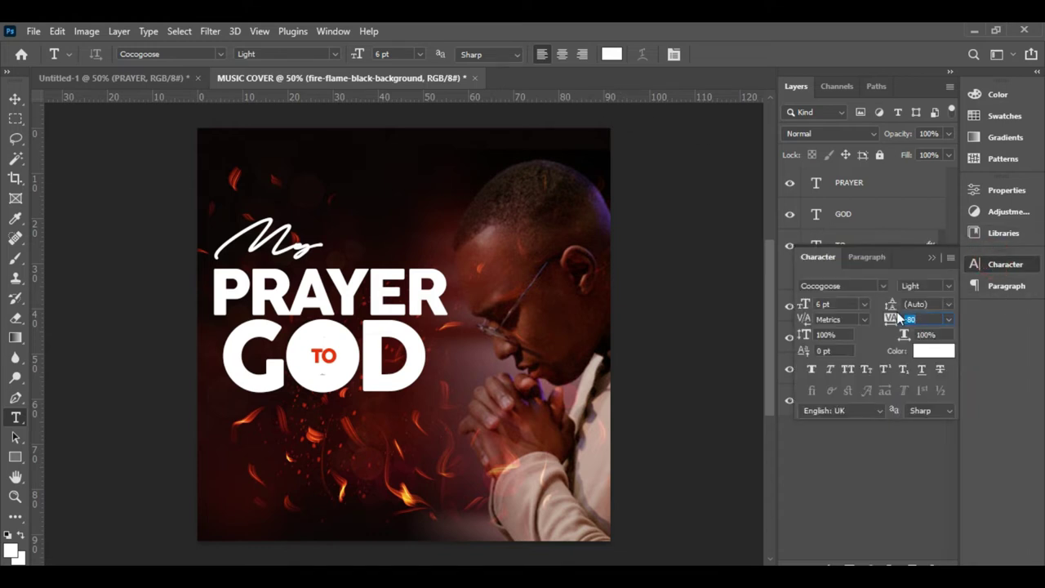
{"action": "double_click", "coordinate": [818, 303]}
{"action": "type", "text": "5"}
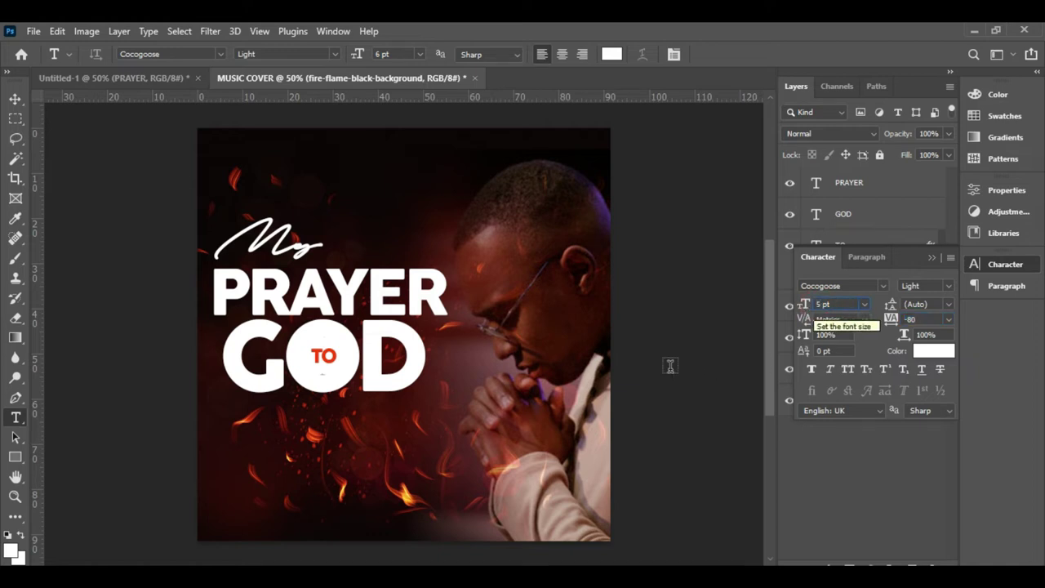
- Type the PROD. BY credit line below the GOD title and commit it
{"action": "left_click", "coordinate": [286, 453]}
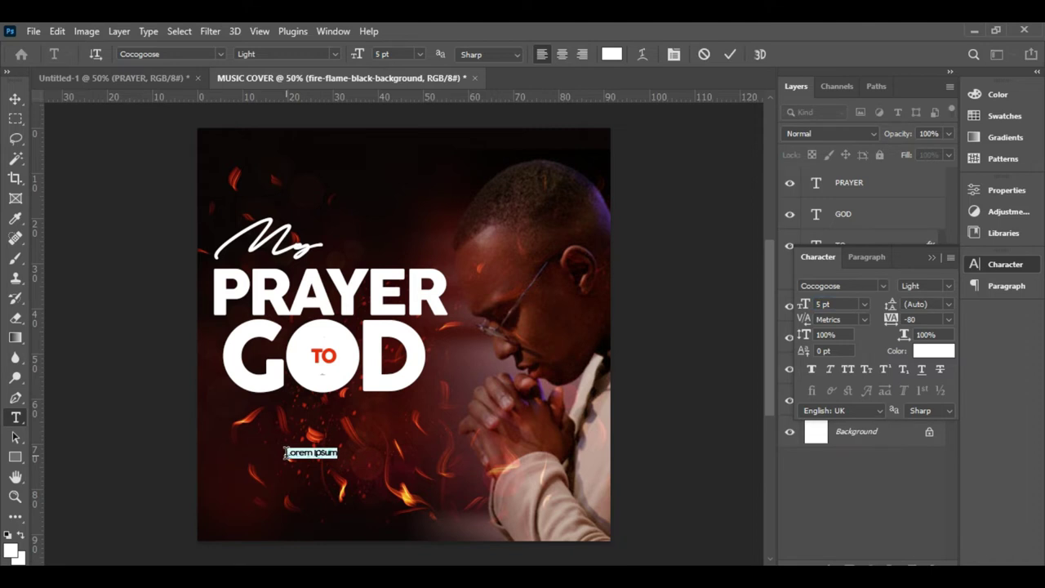
{"action": "type", "text": "PROD.BY EGD BEATZ"}
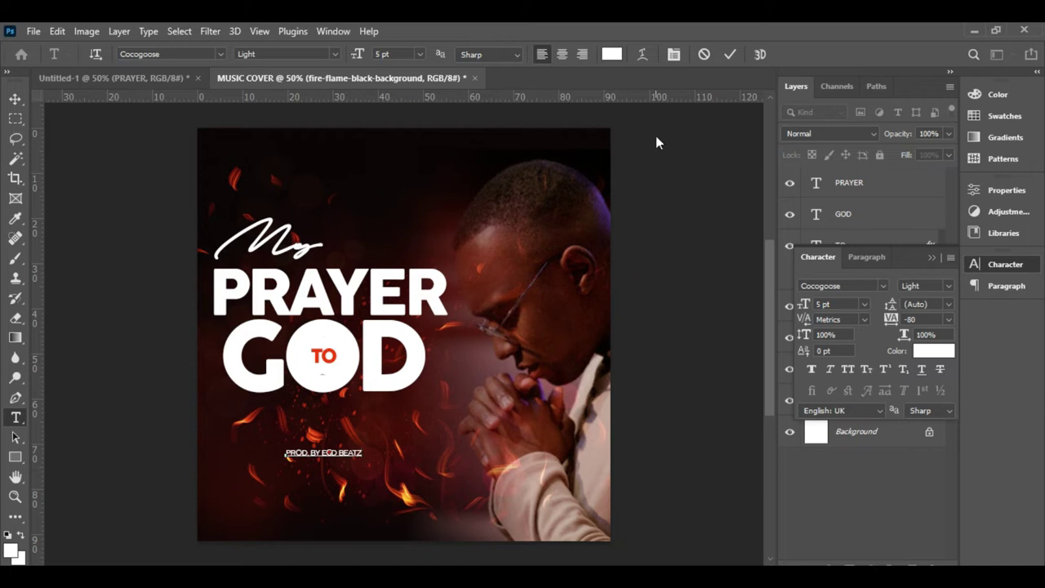
{"action": "left_click", "coordinate": [730, 55]}
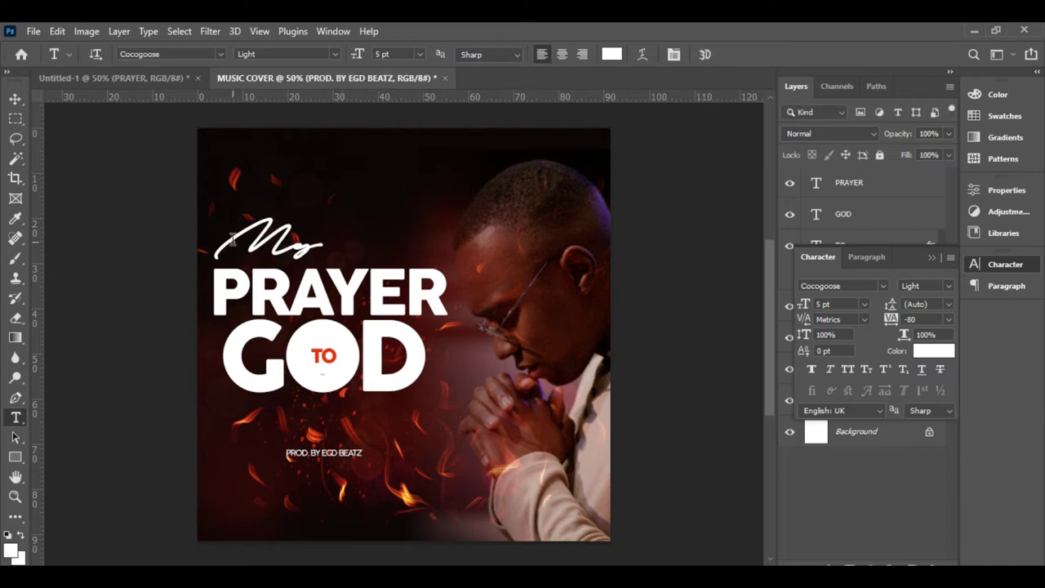
- Move the credit line up under GOD and resize it wider
{"action": "left_click", "coordinate": [17, 99]}
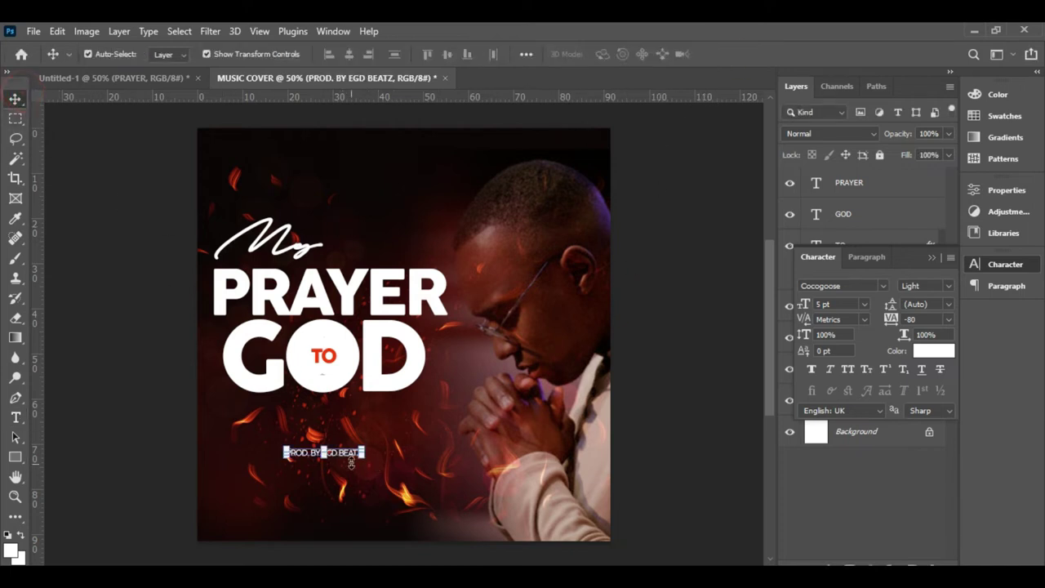
{"action": "left_click_drag", "start_coordinate": [350, 456], "coordinate": [342, 431]}
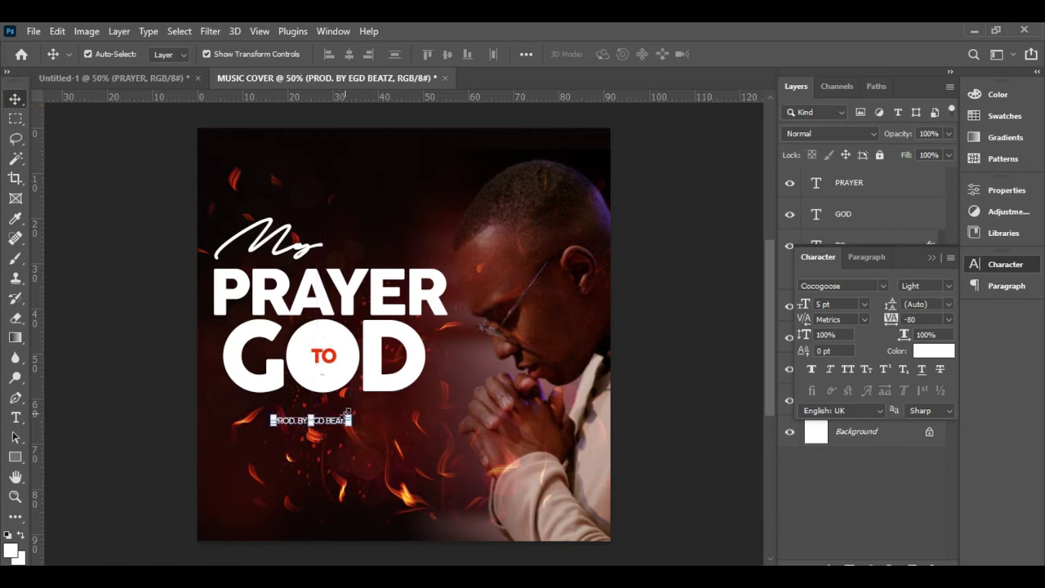
{"action": "key", "text": "ctrl+t"}
{"action": "left_click_drag", "start_coordinate": [350, 426], "coordinate": [372, 427]}
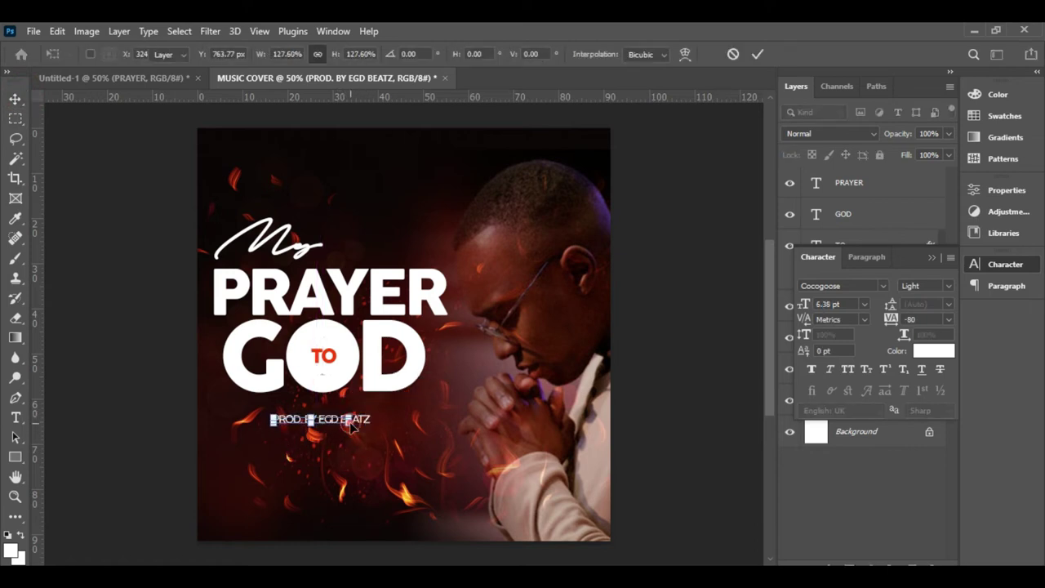
{"action": "key", "text": "Return"}
{"action": "key", "text": "ctrl+t"}
{"action": "left_click_drag", "start_coordinate": [271, 413], "coordinate": [261, 413]}
{"action": "left_click_drag", "start_coordinate": [353, 424], "coordinate": [354, 421]}
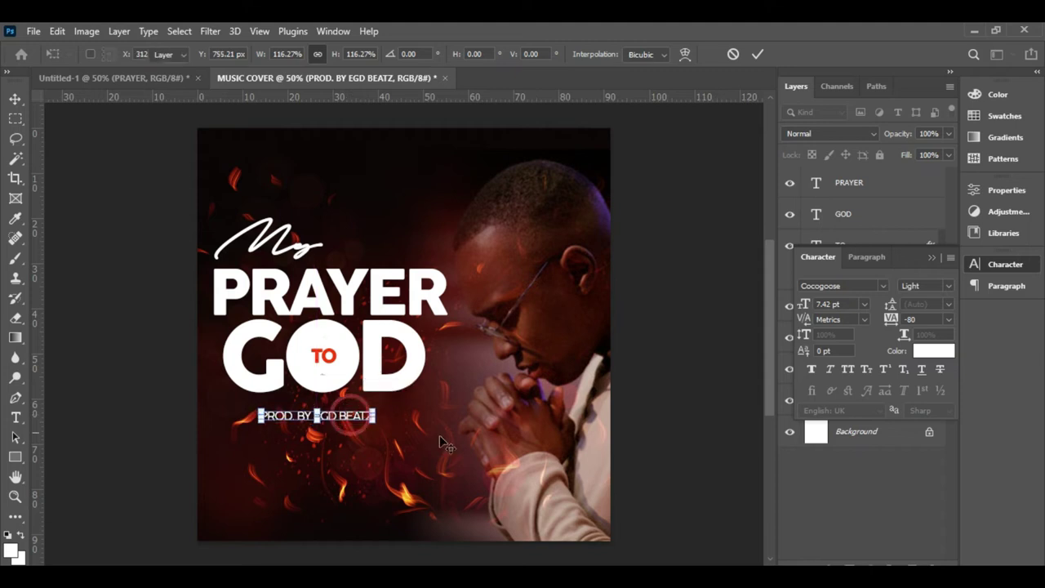
{"action": "key", "text": "Return"}
{"action": "left_click", "coordinate": [677, 453]}
{"action": "left_click", "coordinate": [345, 421]}
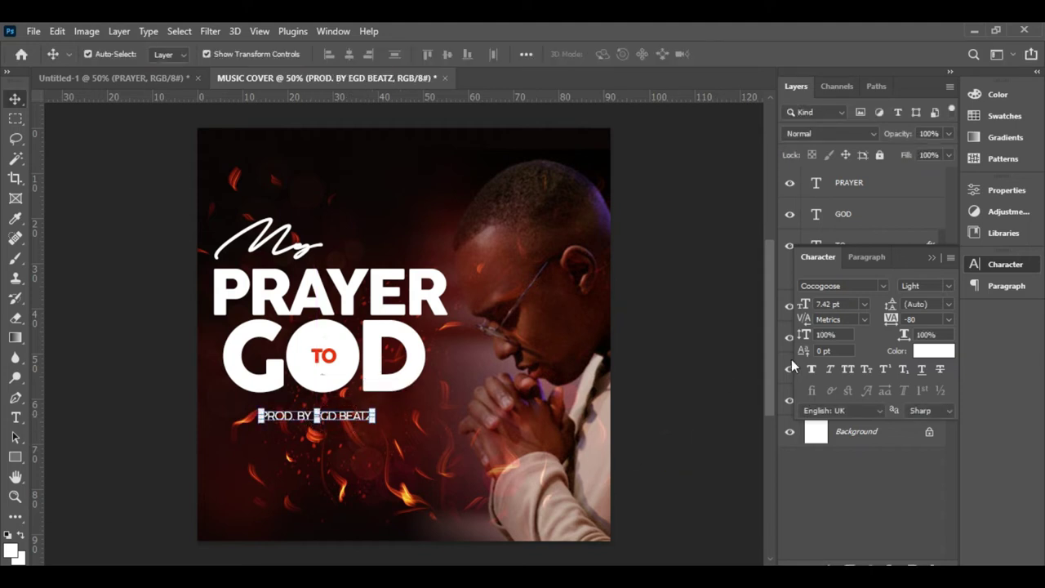
- Make the credit italic, set leading to 10 pt and tracking to 160
{"action": "left_click", "coordinate": [833, 373]}
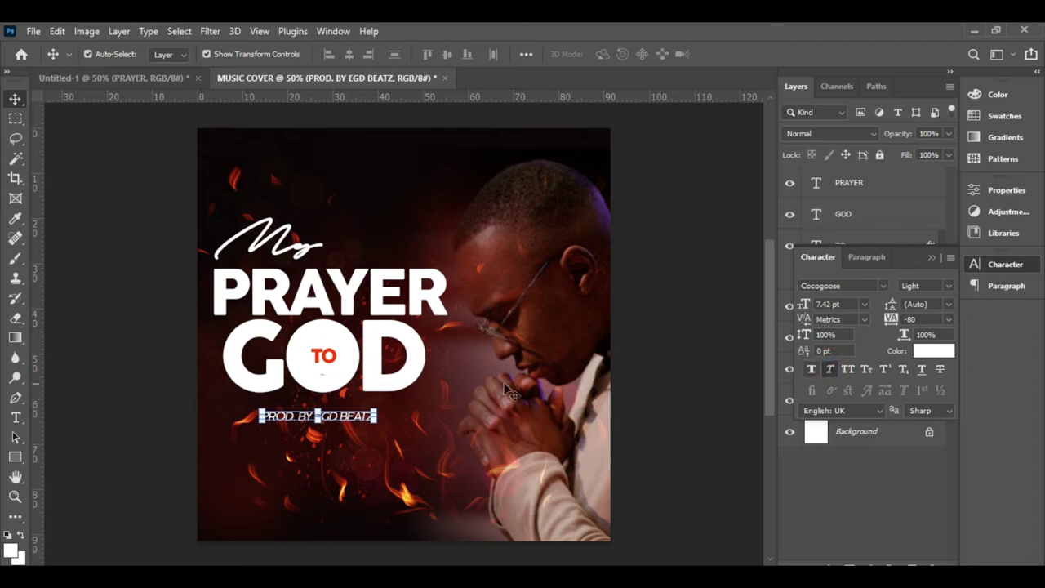
{"action": "key", "text": "ctrl+Return"}
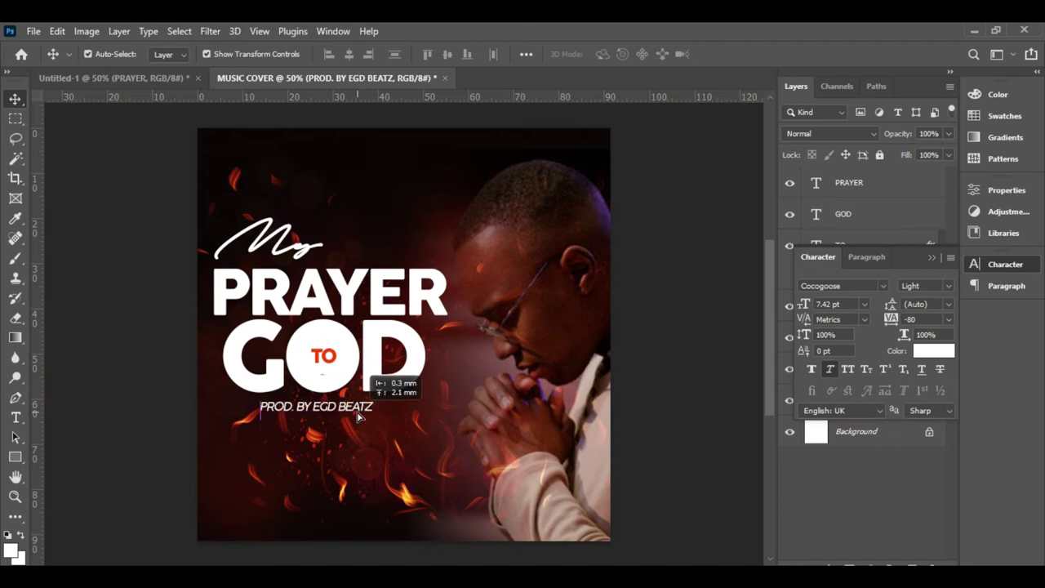
{"action": "left_click_drag", "start_coordinate": [360, 412], "coordinate": [360, 420]}
{"action": "key", "text": "Down"}
{"action": "key", "text": "Down"}
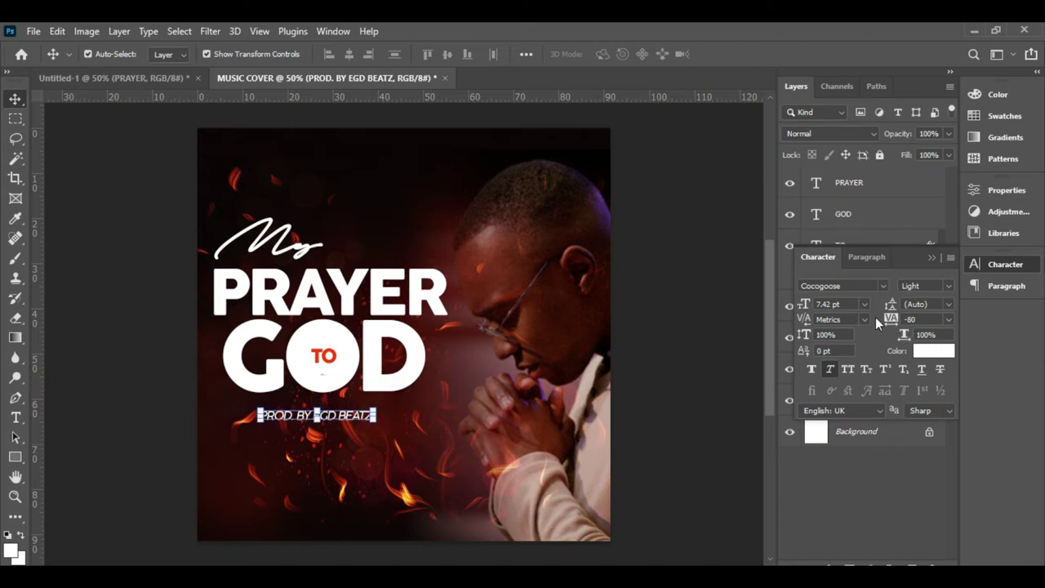
{"action": "left_click_drag", "start_coordinate": [889, 324], "coordinate": [905, 314]}
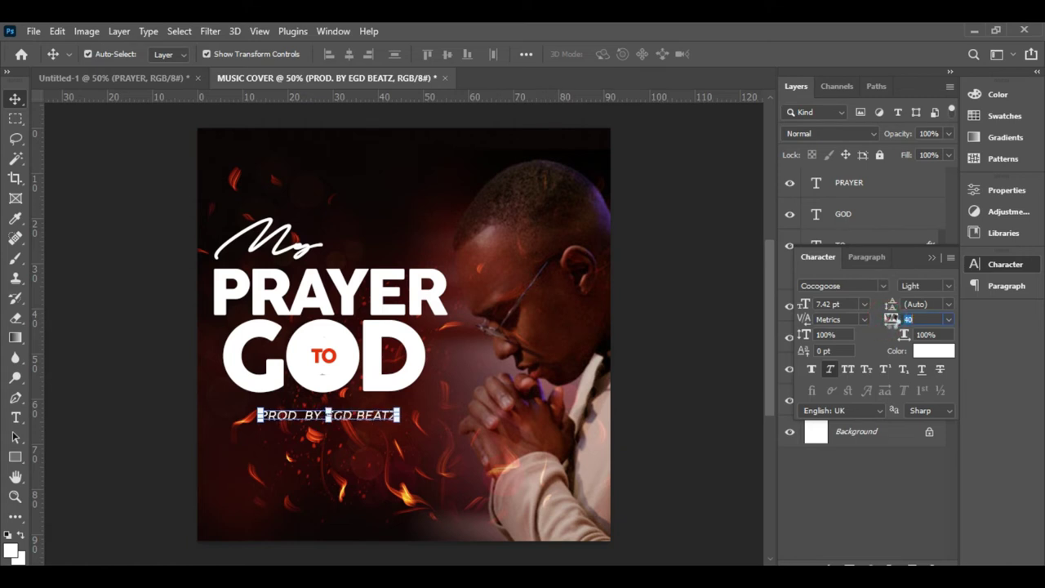
{"action": "left_click_drag", "start_coordinate": [374, 421], "coordinate": [361, 420]}
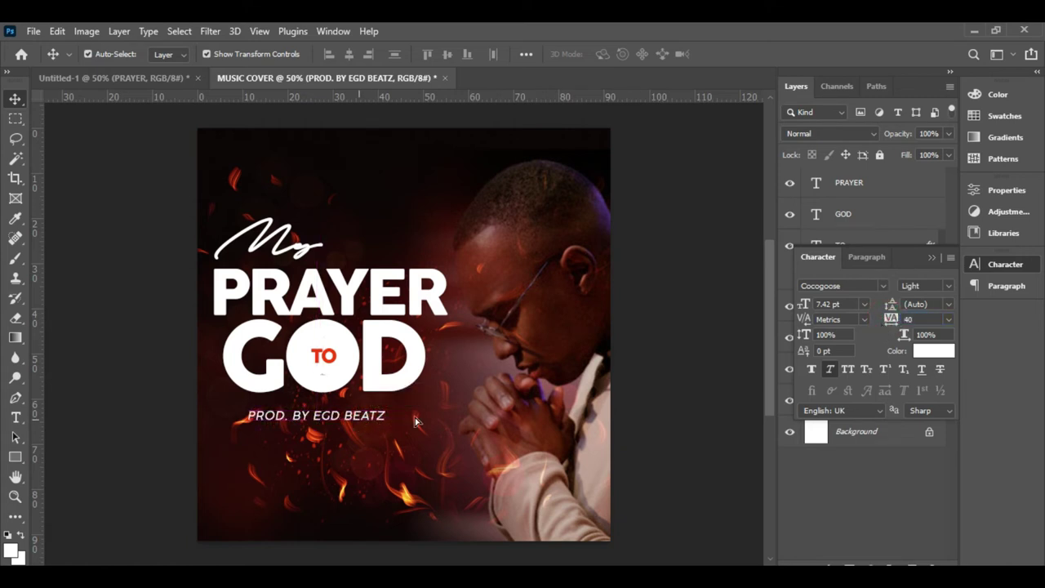
{"action": "left_click_drag", "start_coordinate": [891, 313], "coordinate": [890, 309]}
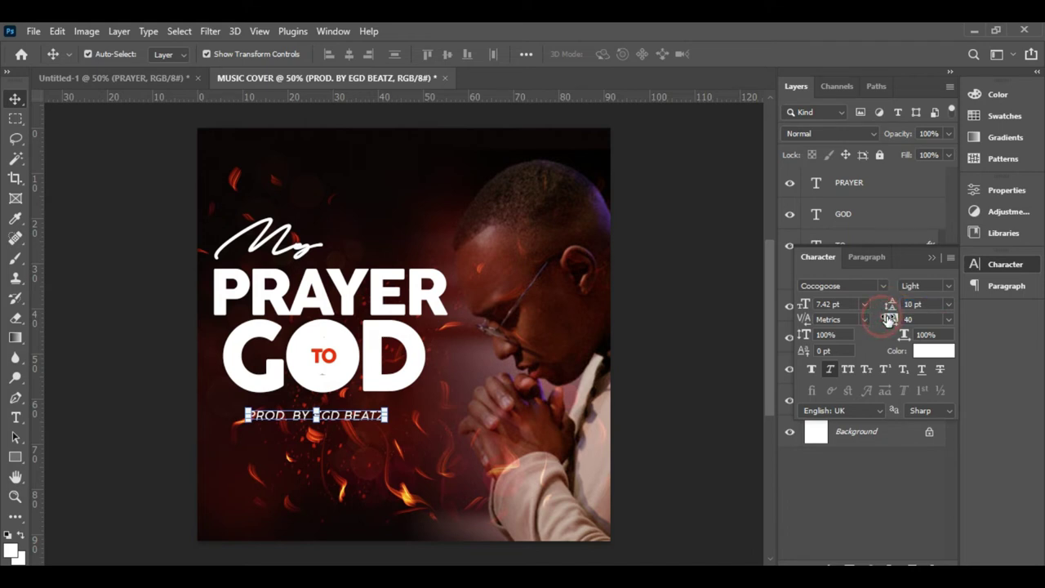
{"action": "left_click_drag", "start_coordinate": [889, 323], "coordinate": [369, 419]}
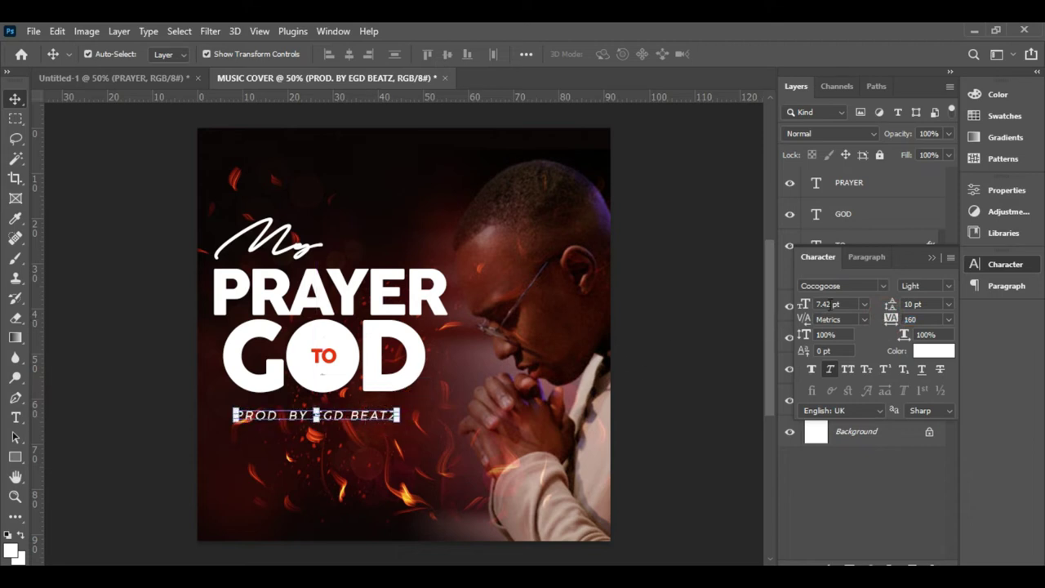
- Set the credit to 6 pt and centre it beneath the GOD title
{"action": "left_click", "coordinate": [863, 304]}
{"action": "left_click", "coordinate": [850, 338]}
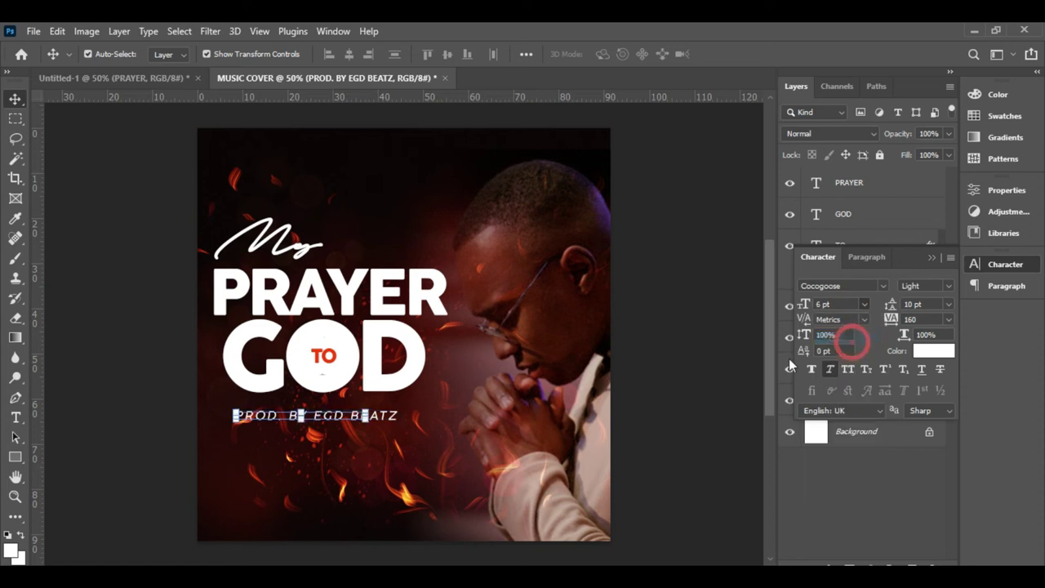
{"action": "left_click_drag", "start_coordinate": [341, 408], "coordinate": [353, 403]}
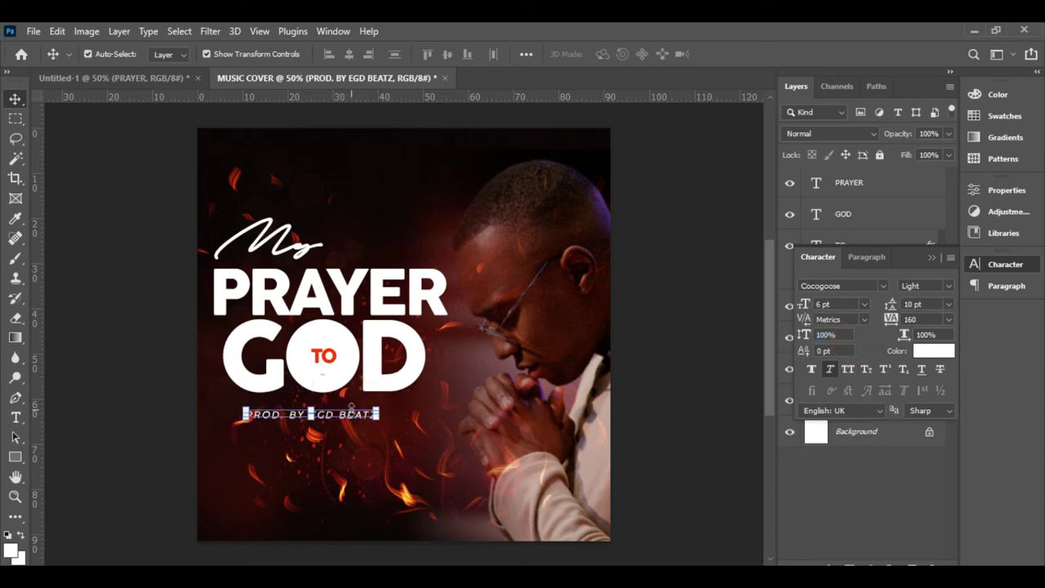
{"action": "left_click", "coordinate": [704, 433]}
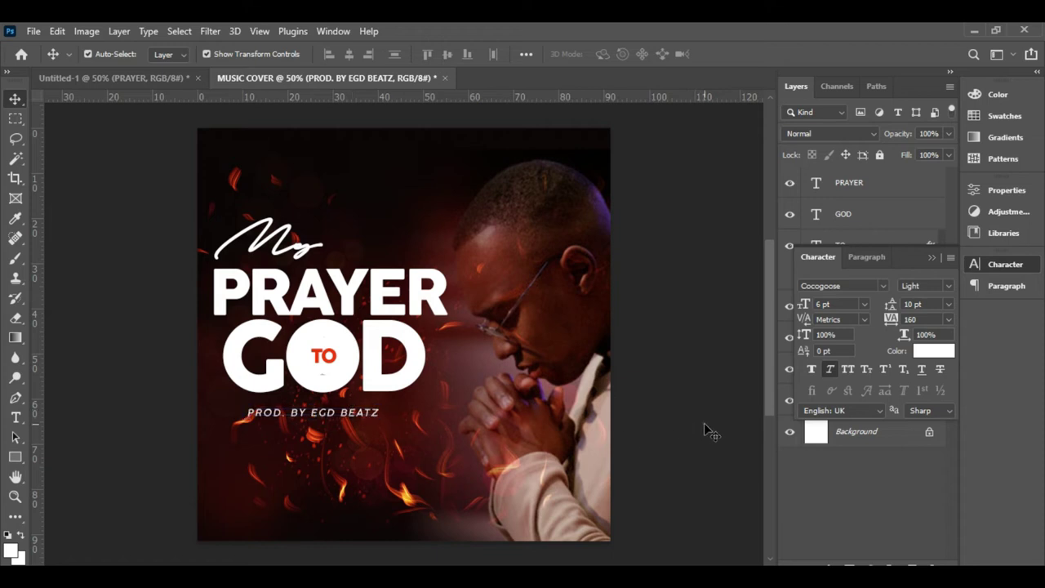
{"action": "left_click", "coordinate": [365, 421]}
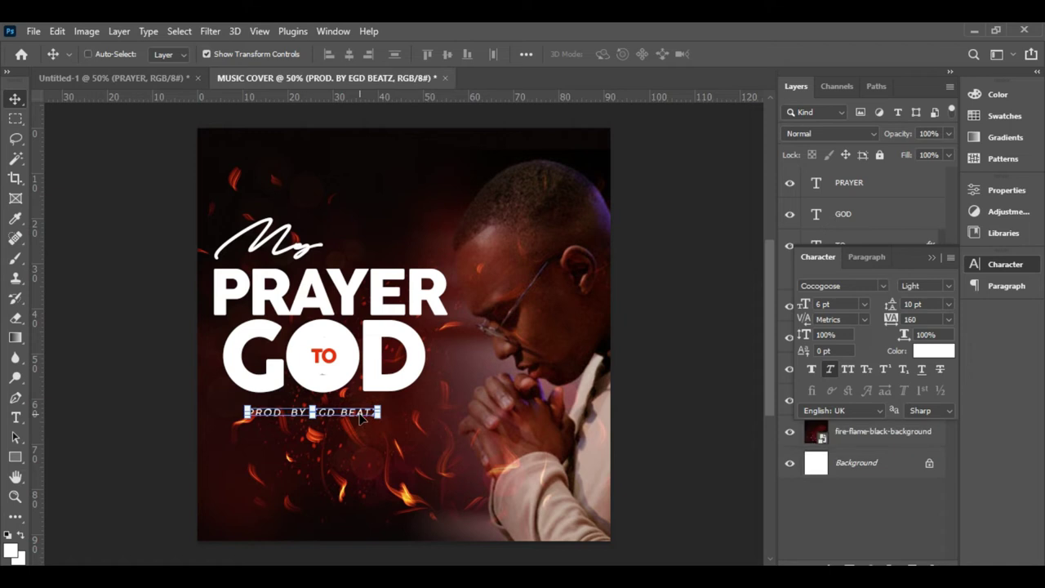
- Duplicate the credit line lower down with tracking 0 and Auto leading
{"action": "key", "text": "ctrl+j"}
{"action": "left_click_drag", "start_coordinate": [365, 417], "coordinate": [365, 464]}
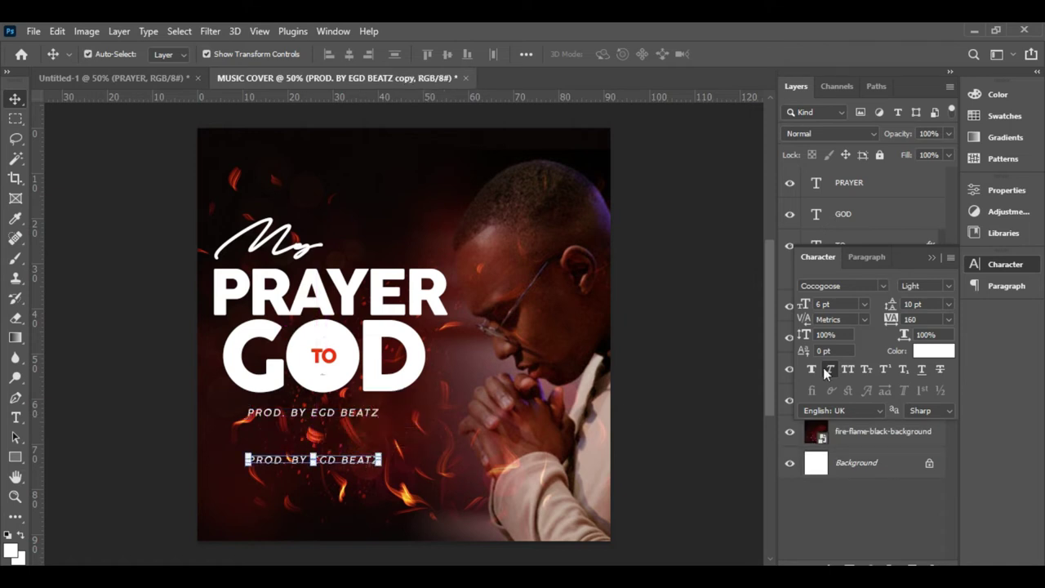
{"action": "left_click", "coordinate": [948, 319]}
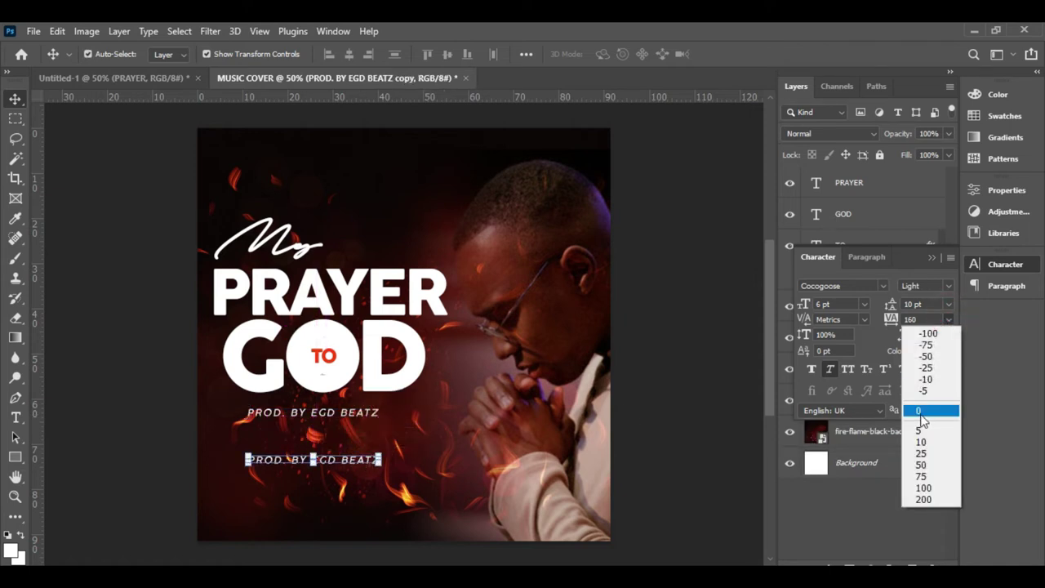
{"action": "left_click", "coordinate": [920, 413]}
{"action": "left_click", "coordinate": [948, 304]}
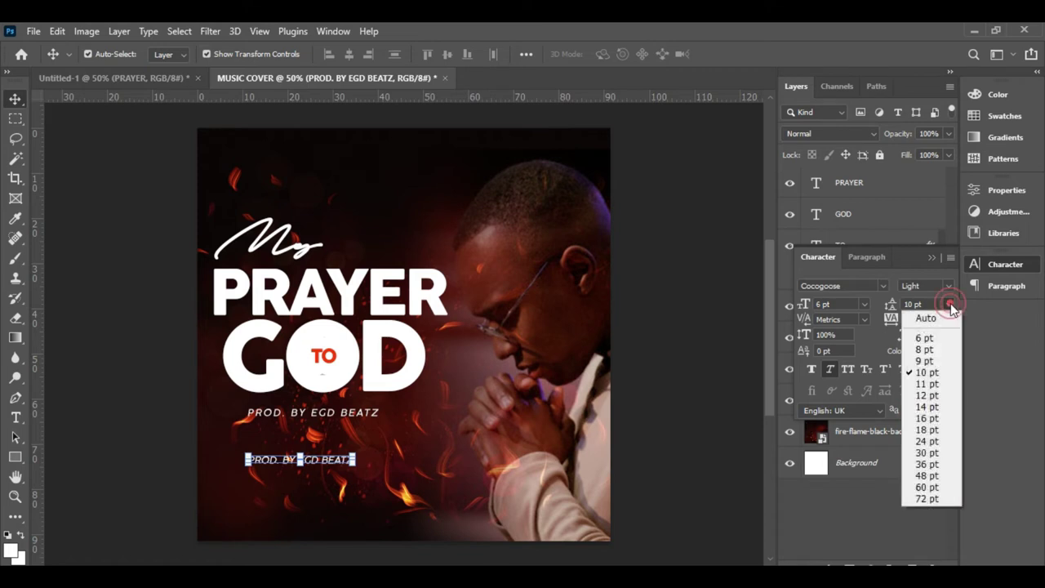
{"action": "left_click", "coordinate": [926, 318]}
{"action": "left_click_drag", "start_coordinate": [333, 464], "coordinate": [353, 469]}
- Replace the copy's text with the artist's name and toggle off its italic styling
{"action": "double_click", "coordinate": [353, 463]}
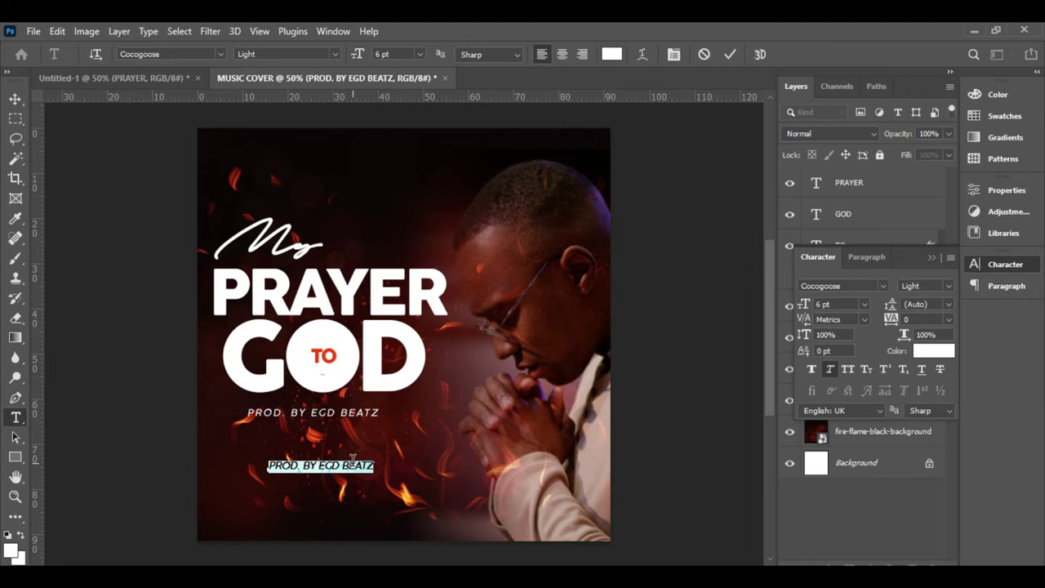
{"action": "key", "text": "BackSpace"}
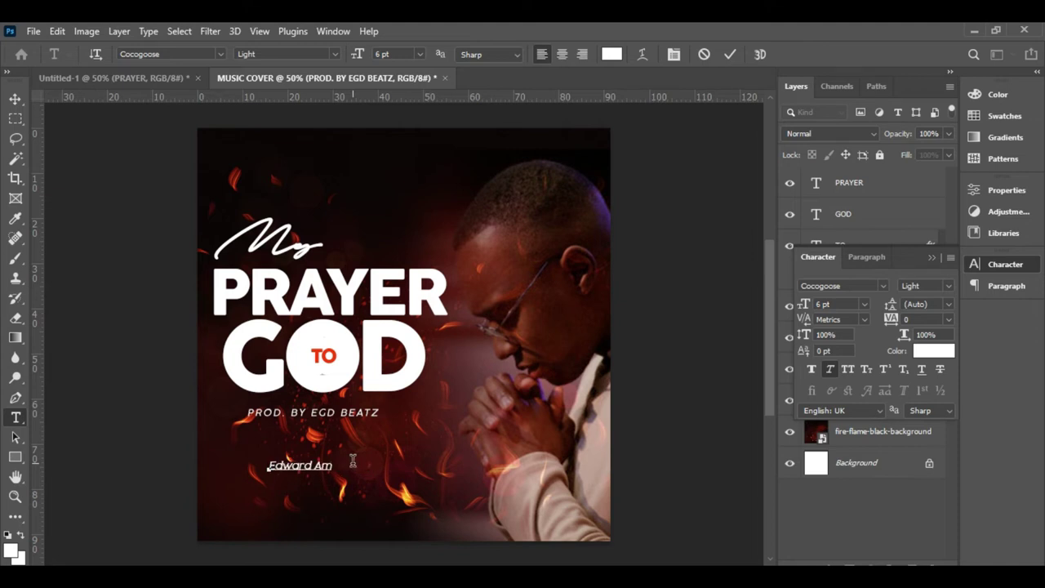
{"action": "left_click", "coordinate": [728, 57]}
{"action": "key", "text": "v"}
{"action": "left_click", "coordinate": [829, 371]}
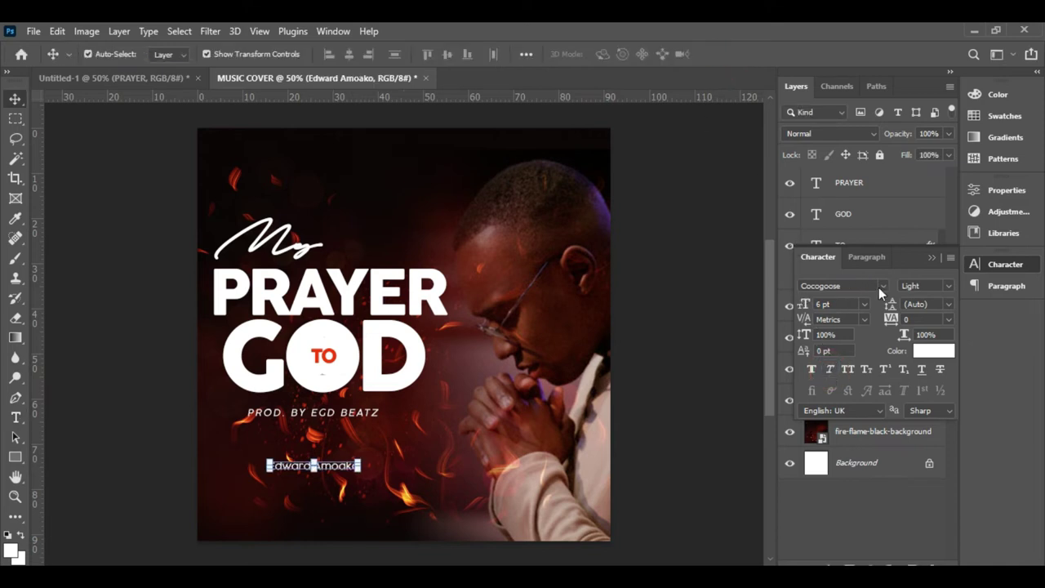
- Set the name in the Autography font and enlarge it to about 266%
{"action": "left_click", "coordinate": [882, 286]}
{"action": "key", "text": "Down"}
{"action": "key", "text": "Down"}
{"action": "key", "text": "Down"}
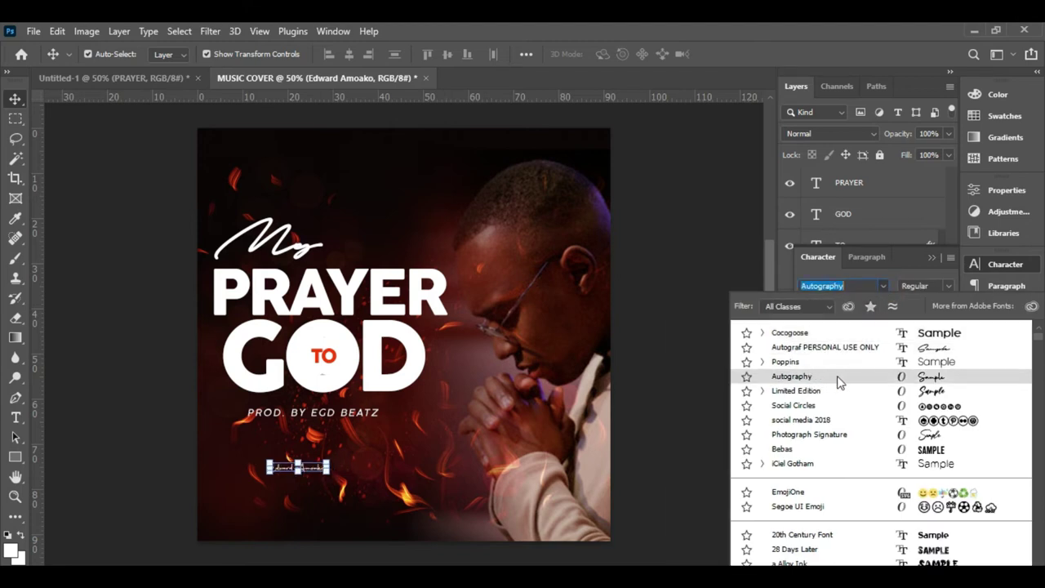
{"action": "left_click", "coordinate": [817, 381]}
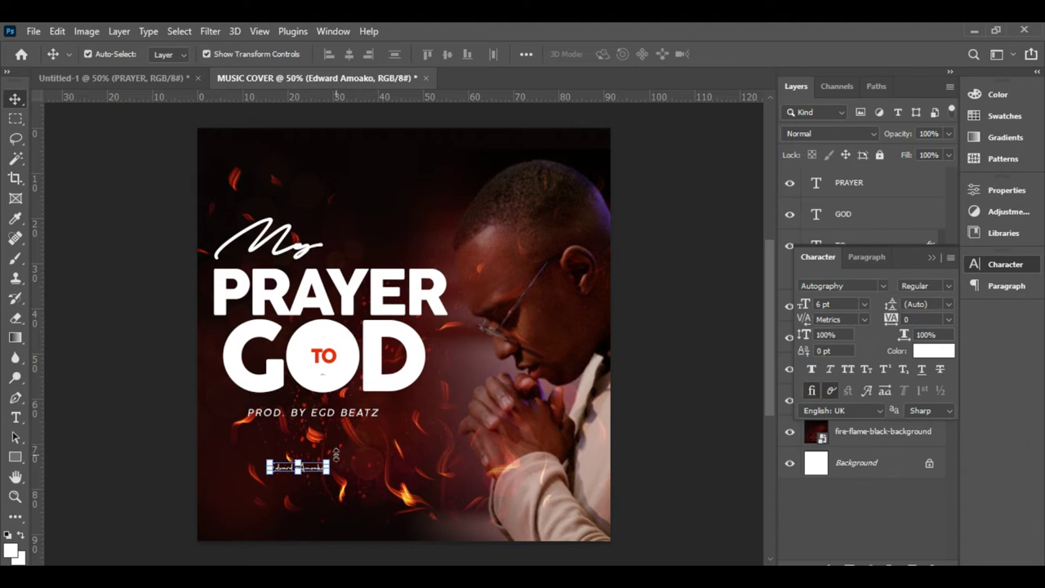
{"action": "key", "text": "ctrl+t"}
{"action": "mouse_move", "coordinate": [326, 464]}
{"action": "left_mouse_down"}
{"action": "mouse_move", "coordinate": [416, 445]}
{"action": "mouse_move", "coordinate": [339, 463]}
{"action": "mouse_move", "coordinate": [391, 446]}
{"action": "mouse_move", "coordinate": [359, 452]}
{"action": "mouse_move", "coordinate": [360, 440]}
{"action": "left_mouse_up"}
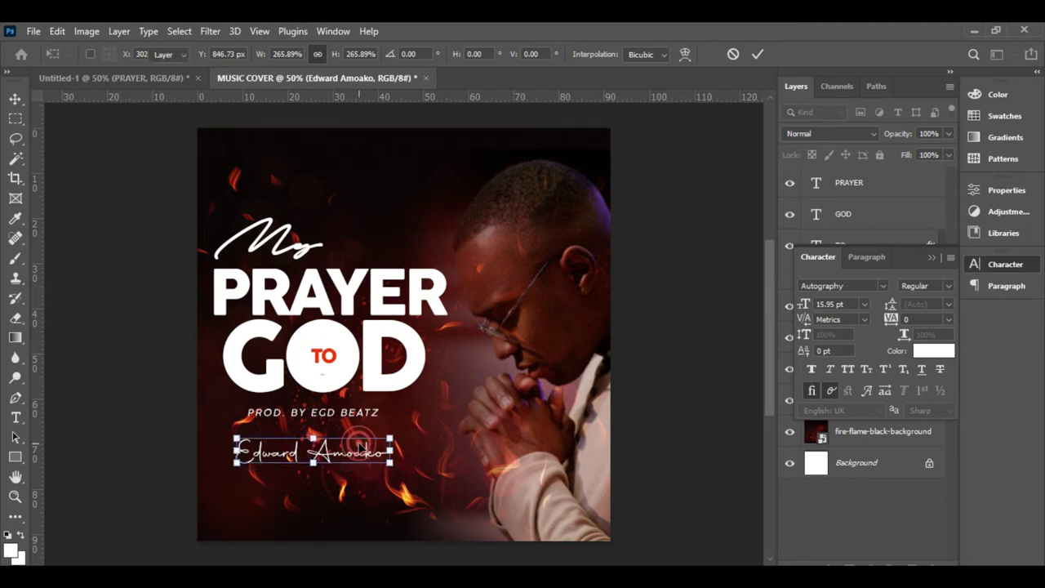
{"action": "key", "text": "Return"}
{"action": "left_click", "coordinate": [675, 448]}
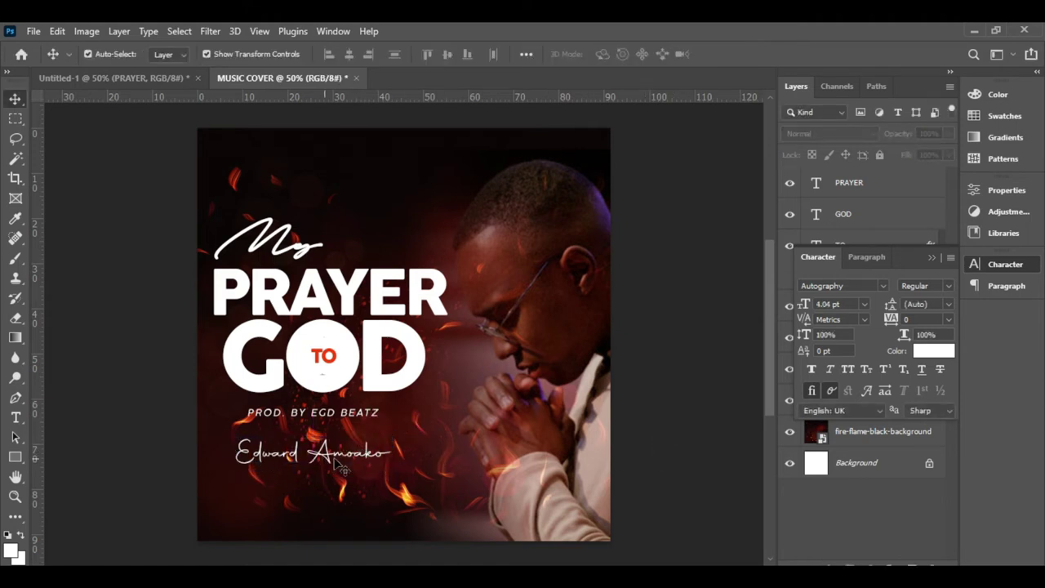
{"action": "double_click", "coordinate": [360, 414]}
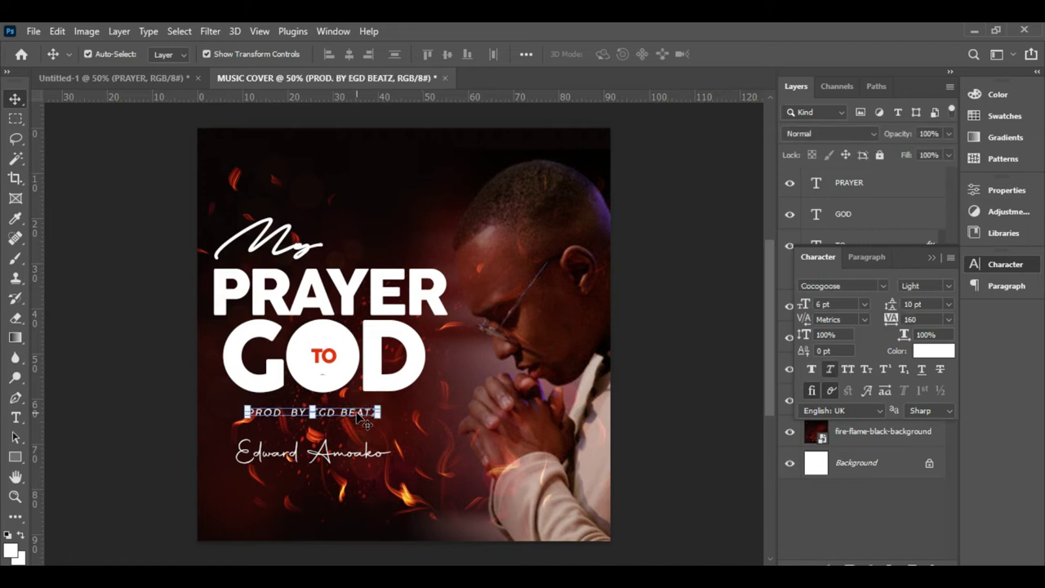
- Duplicate the credit line to the bottom with Auto leading, no italic and tracking 0
{"action": "key", "text": "ctrl+j"}
{"action": "left_click_drag", "start_coordinate": [357, 416], "coordinate": [362, 516]}
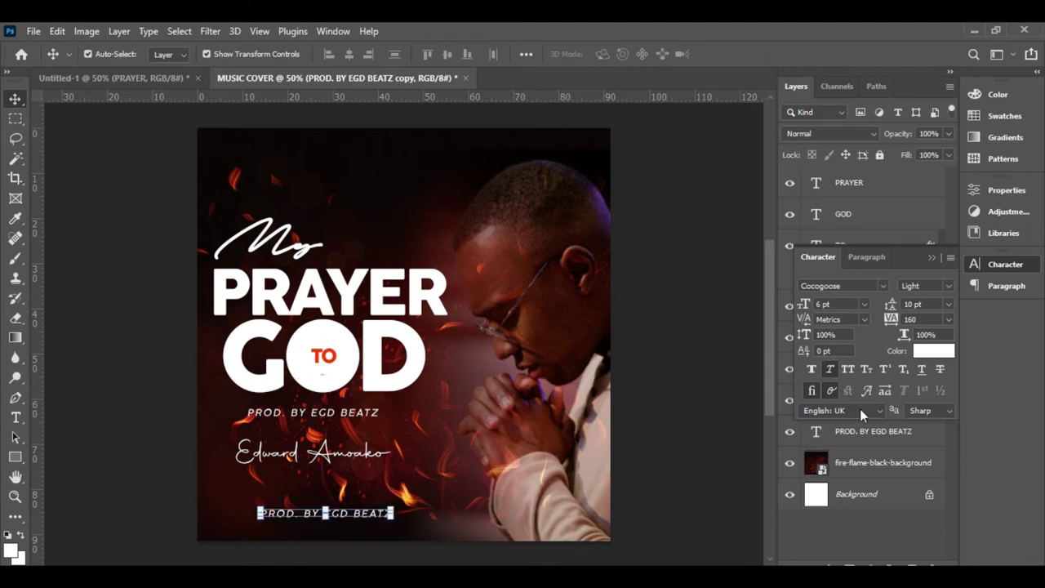
{"action": "left_click", "coordinate": [950, 319]}
{"action": "left_click", "coordinate": [951, 318]}
{"action": "left_click", "coordinate": [950, 308]}
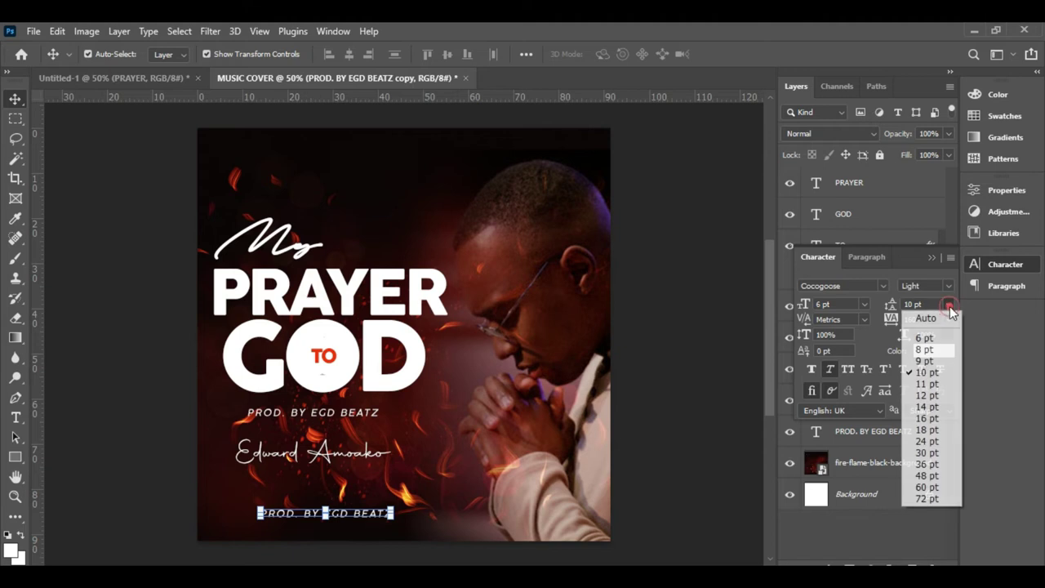
{"action": "left_click", "coordinate": [940, 319]}
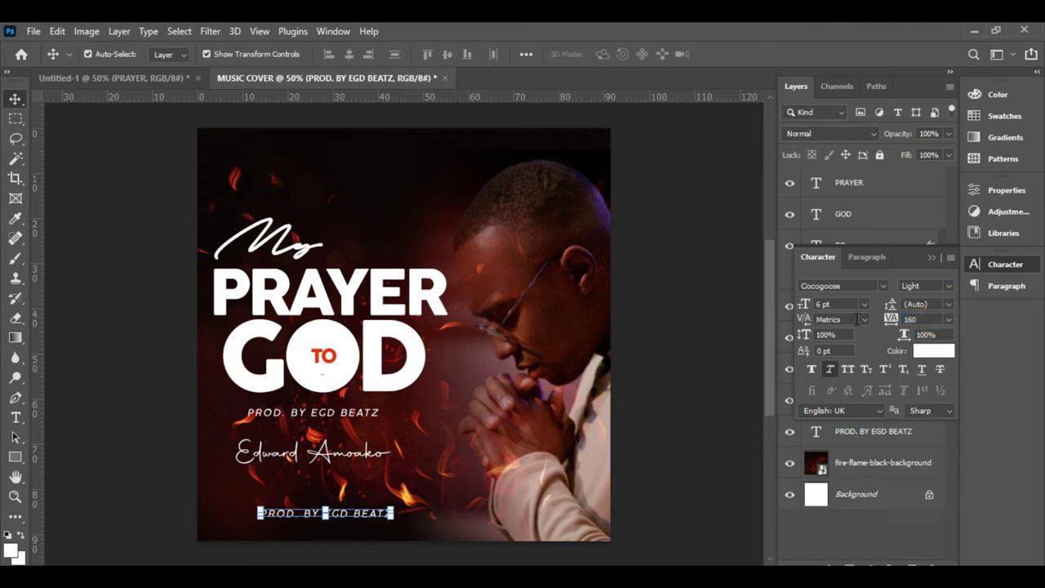
{"action": "left_click", "coordinate": [830, 370]}
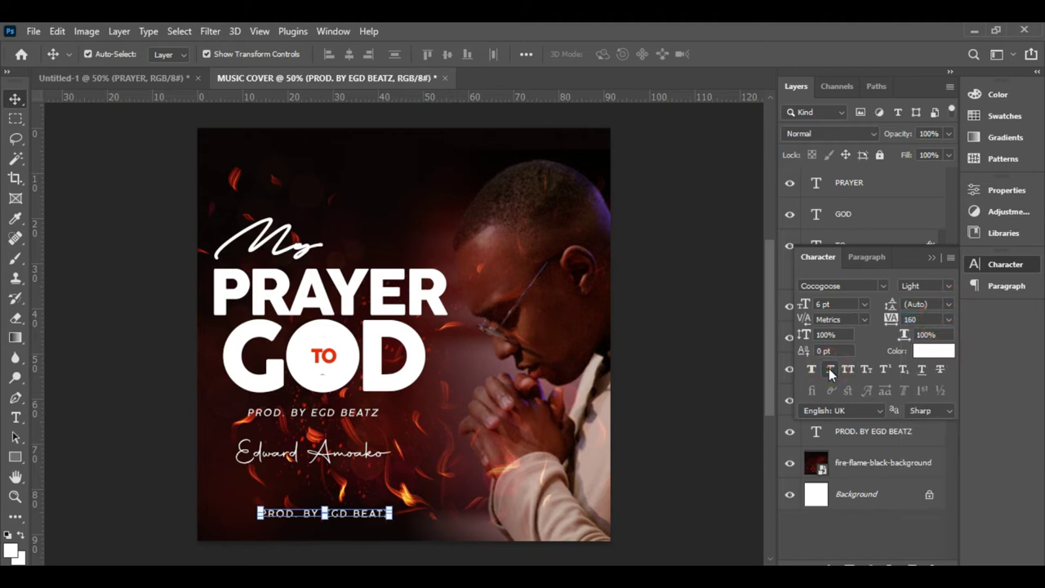
{"action": "left_click", "coordinate": [948, 319]}
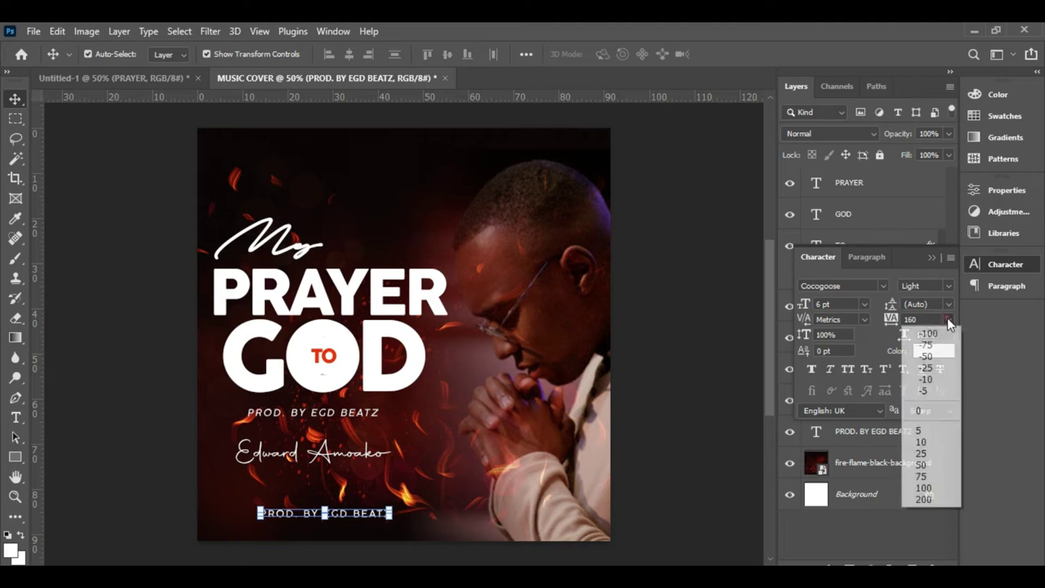
{"action": "left_click", "coordinate": [931, 413]}
- Retype it as the artist's name at 5 pt, centre it at the bottom, and copy it above-left
{"action": "double_click", "coordinate": [352, 513]}
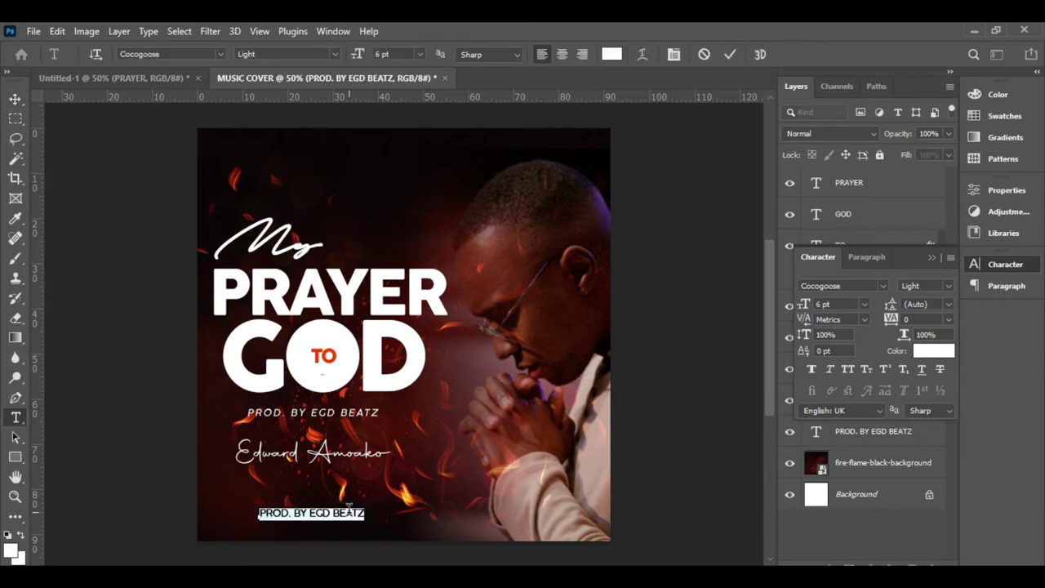
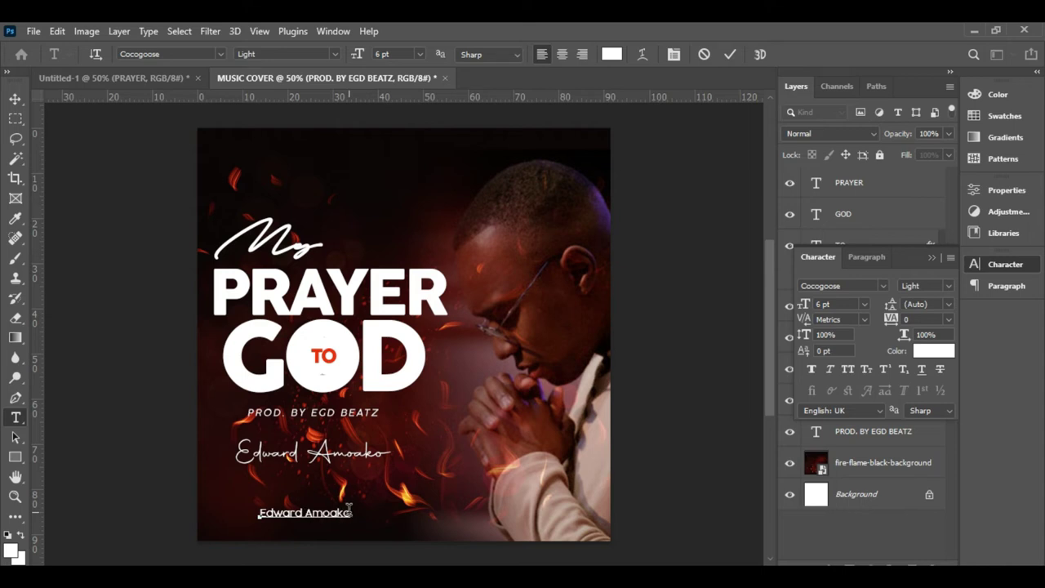
{"action": "left_click", "coordinate": [730, 54]}
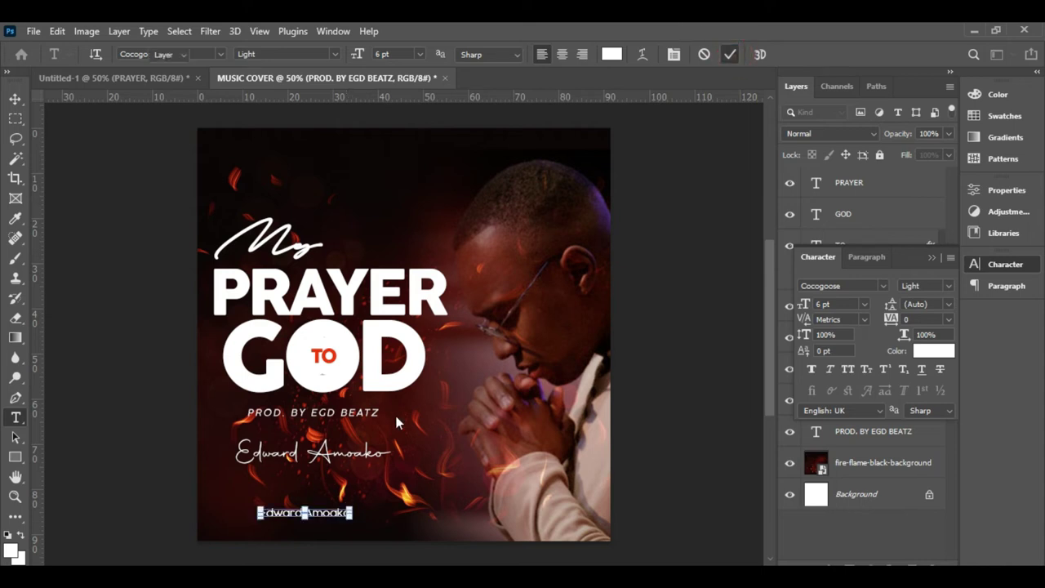
{"action": "key", "text": "v"}
{"action": "left_click_drag", "start_coordinate": [329, 520], "coordinate": [423, 536]}
{"action": "left_click", "coordinate": [821, 303]}
{"action": "key", "text": "Return"}
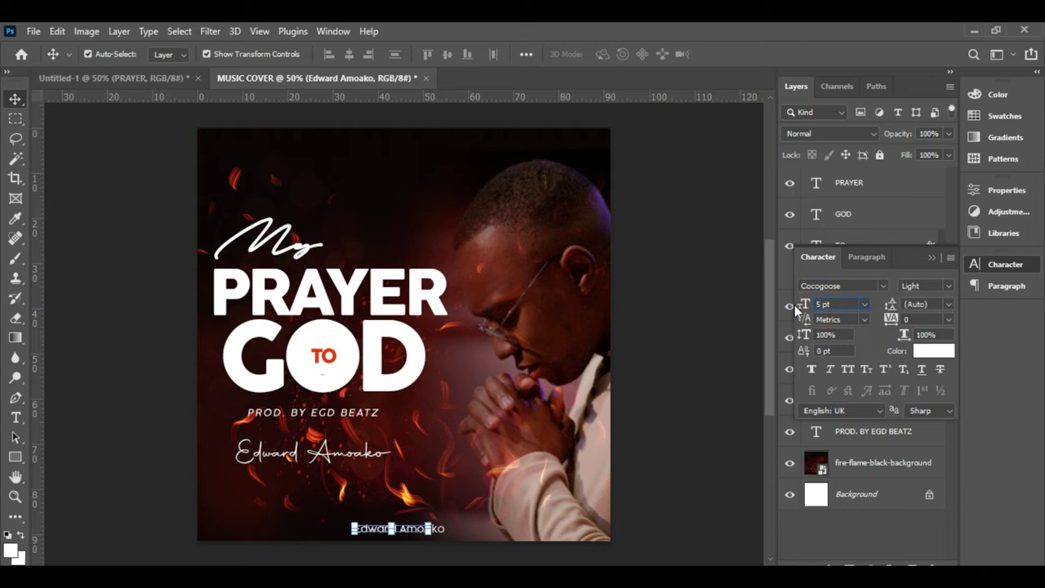
{"action": "left_click_drag", "start_coordinate": [413, 535], "coordinate": [312, 516]}
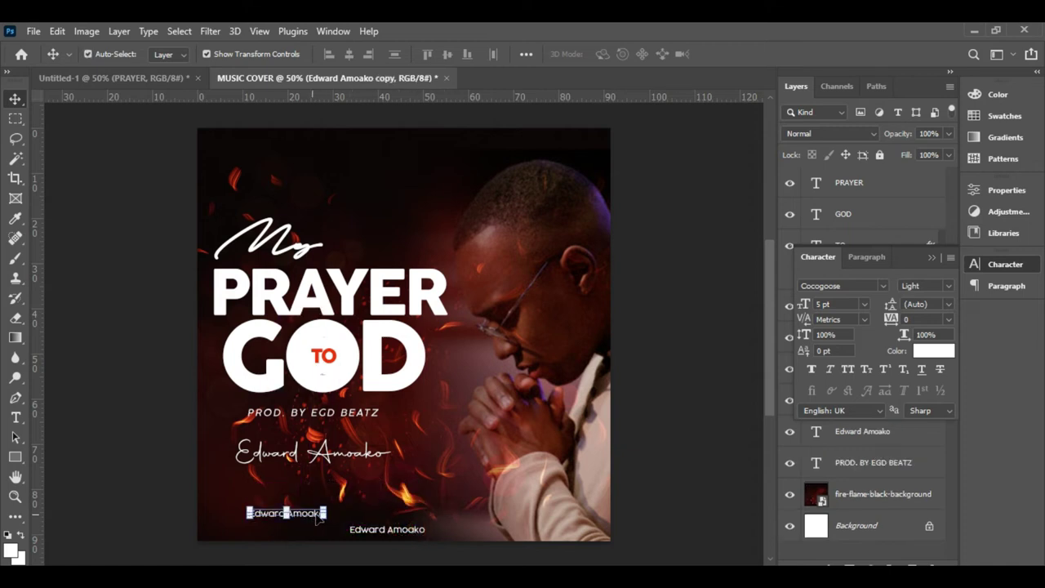
- Turn the copied line into social-media icon glyphs in the Social Circles font at 8 pt
{"action": "left_click", "coordinate": [882, 286]}
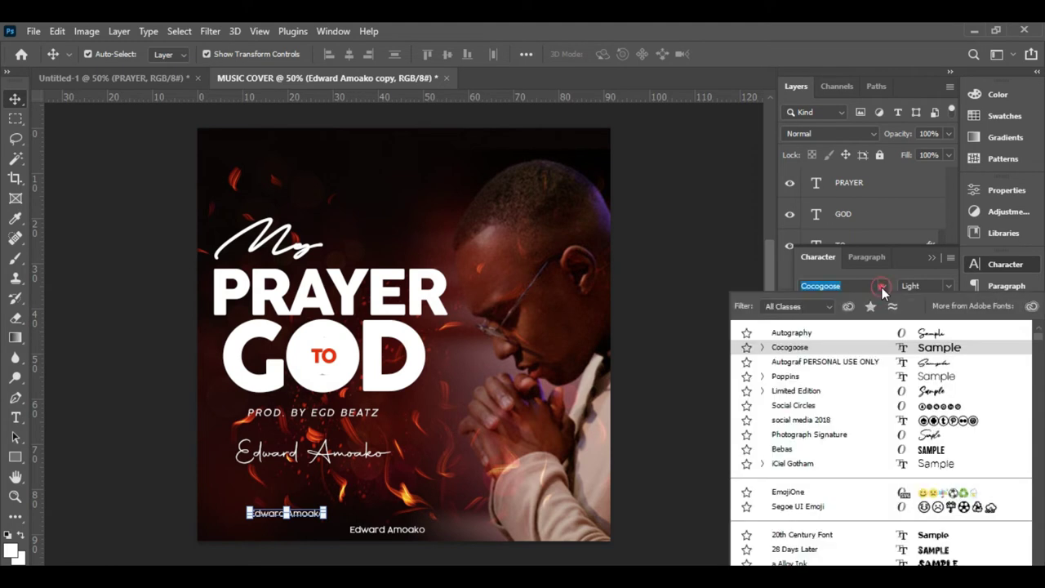
{"action": "key", "text": "Up"}
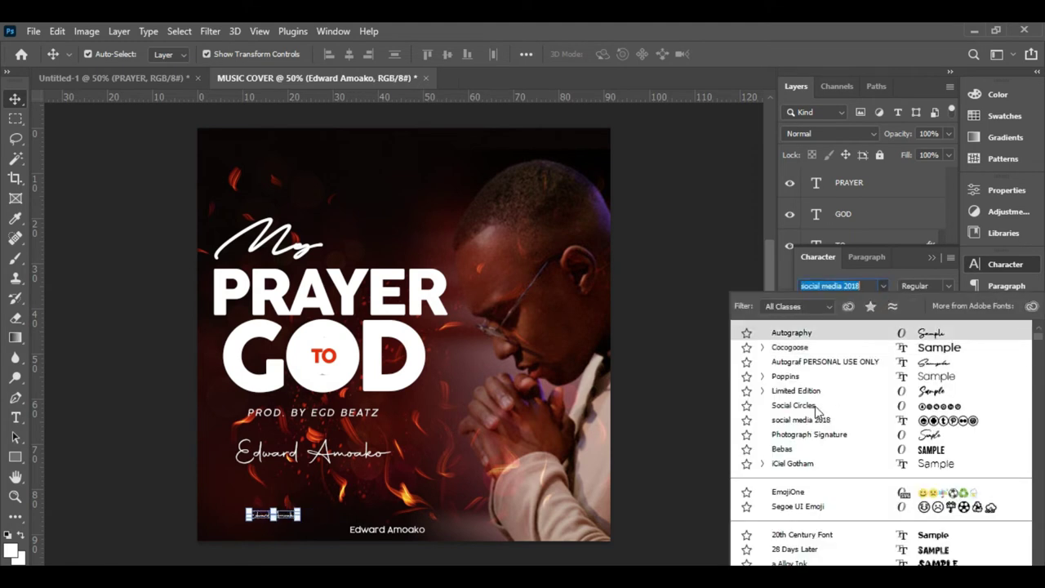
{"action": "key", "text": "Up"}
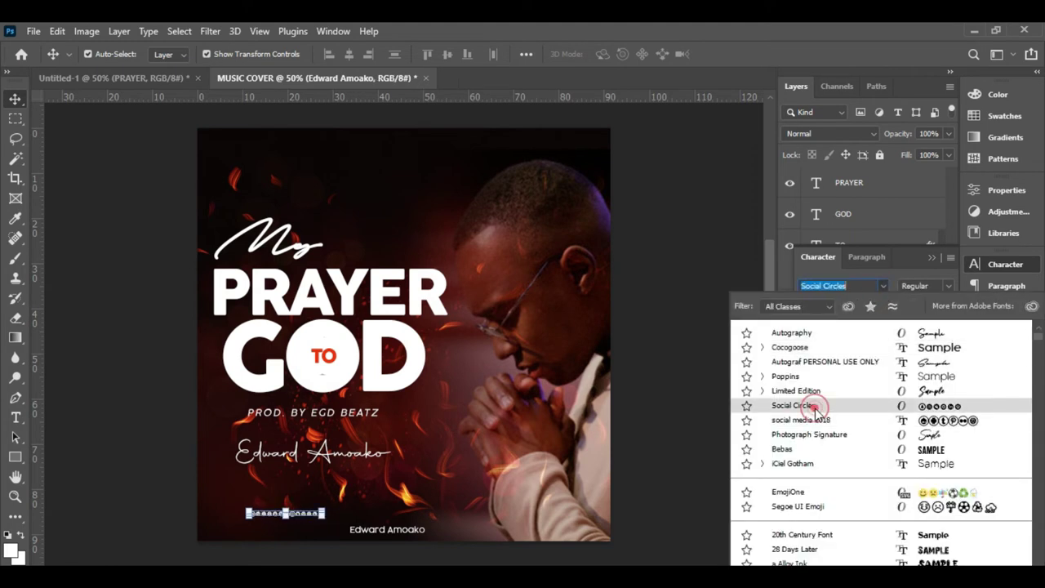
{"action": "left_click", "coordinate": [808, 405]}
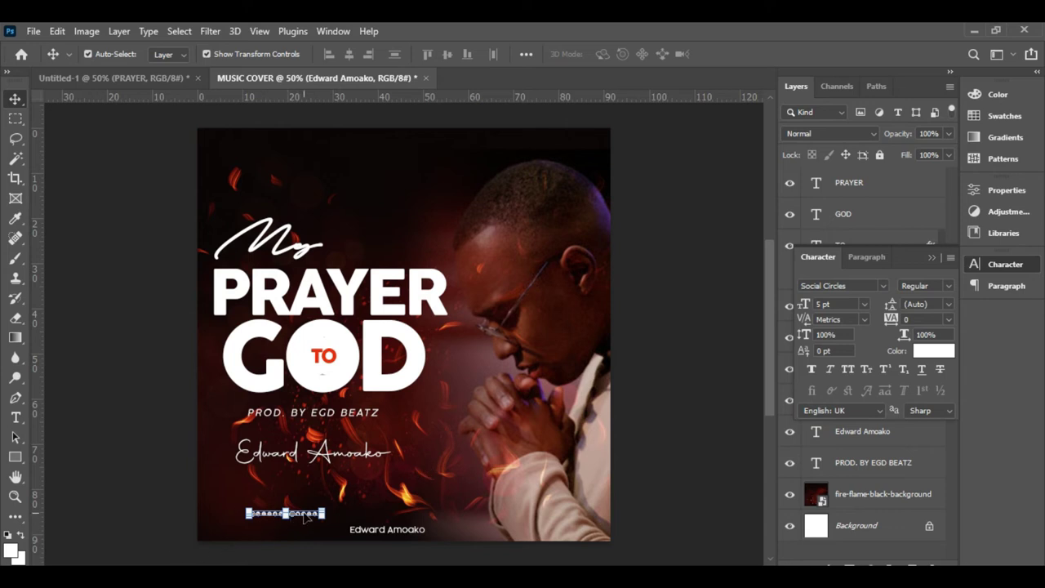
{"action": "left_click", "coordinate": [864, 304]}
{"action": "left_click", "coordinate": [833, 346]}
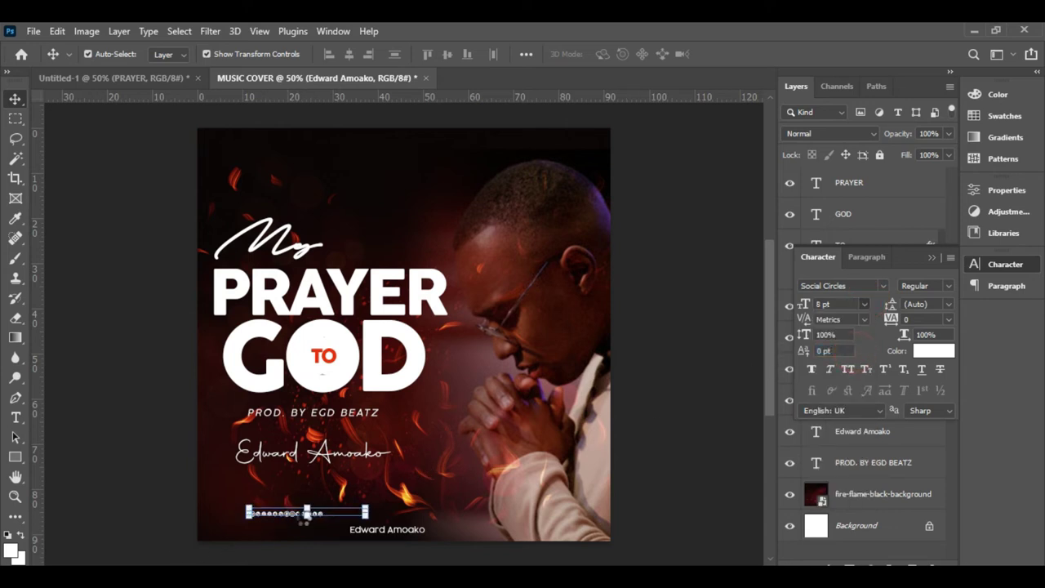
{"action": "left_click_drag", "start_coordinate": [336, 521], "coordinate": [323, 526]}
{"action": "double_click", "coordinate": [319, 515]}
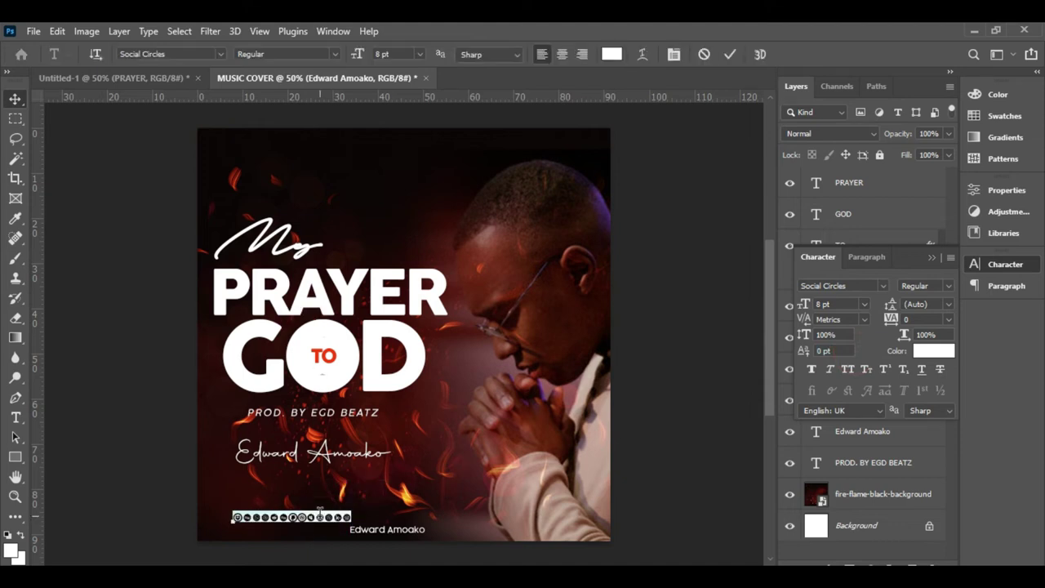
{"action": "type", "text": "f"}
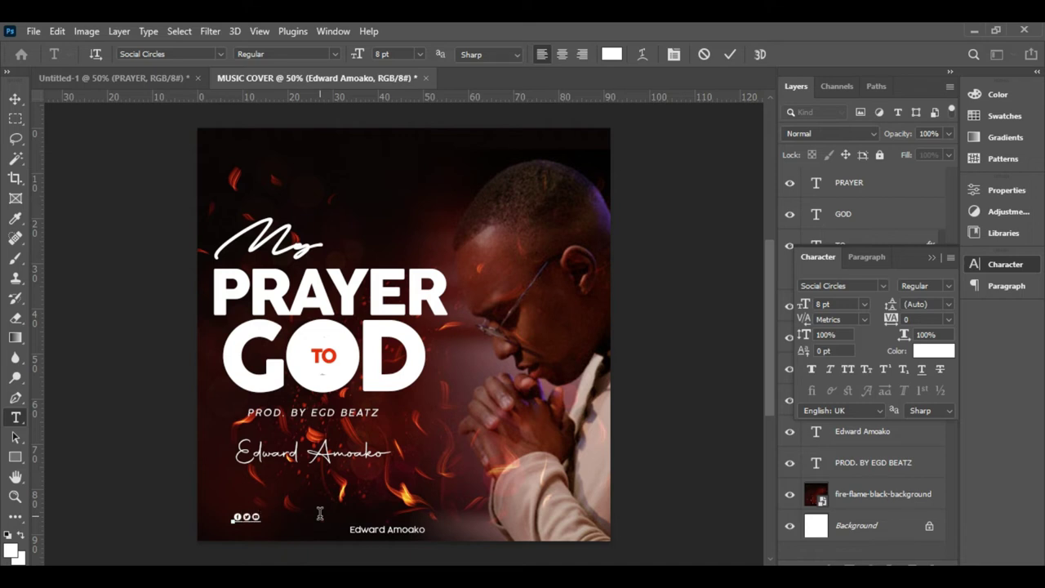
{"action": "left_click", "coordinate": [729, 54]}
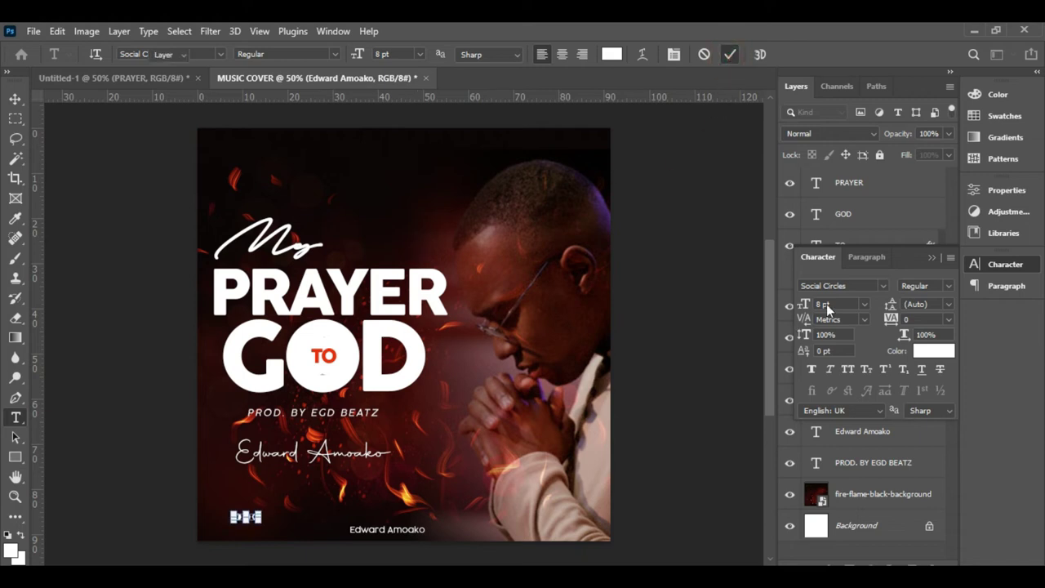
{"action": "key", "text": "v"}
- Increase the icons' size to 9 pt, then to 11 pt
{"action": "left_click", "coordinate": [864, 304]}
{"action": "left_click", "coordinate": [862, 361]}
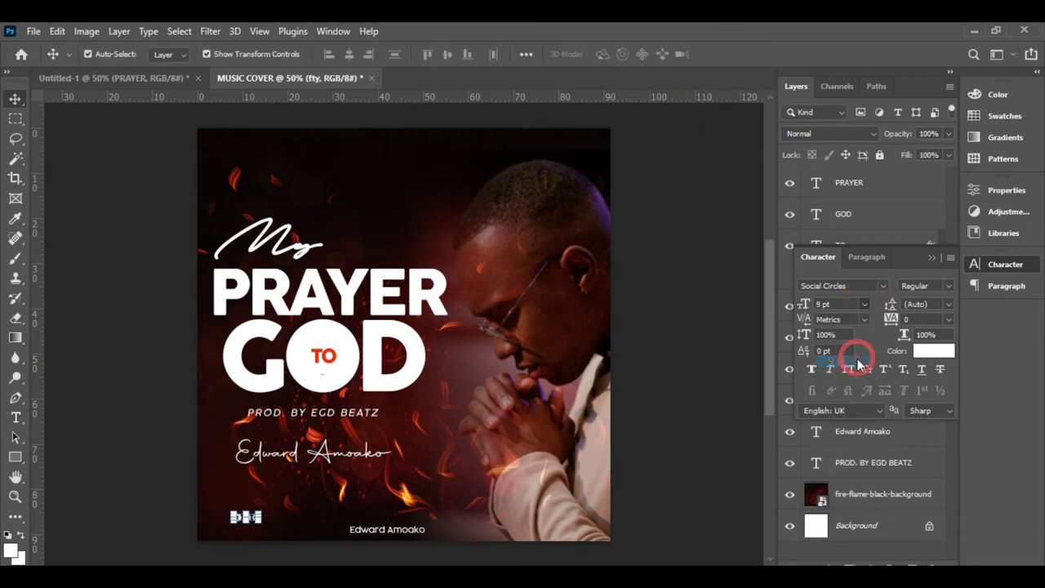
{"action": "left_click", "coordinate": [695, 502]}
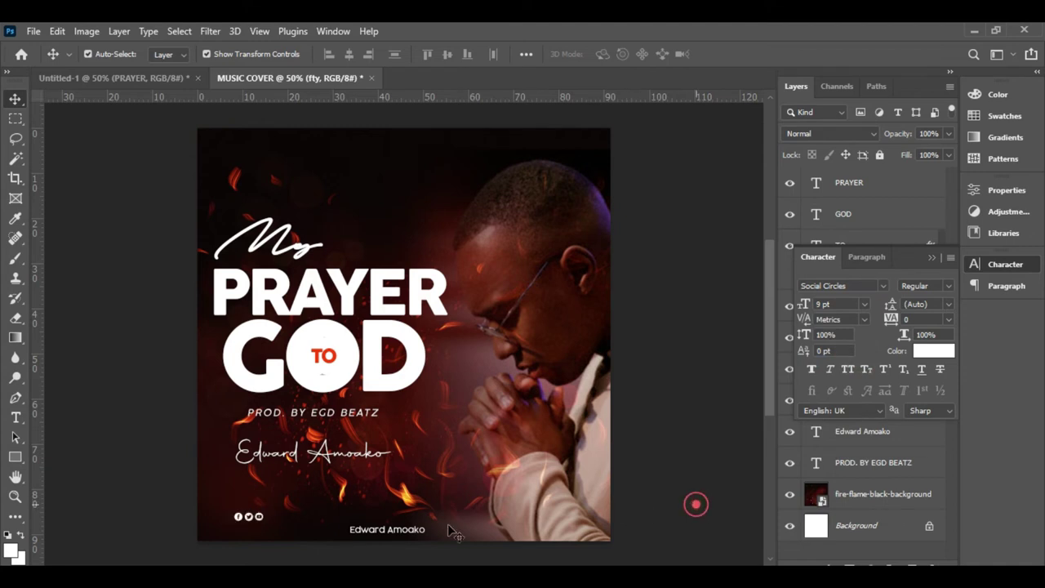
{"action": "left_click", "coordinate": [248, 516]}
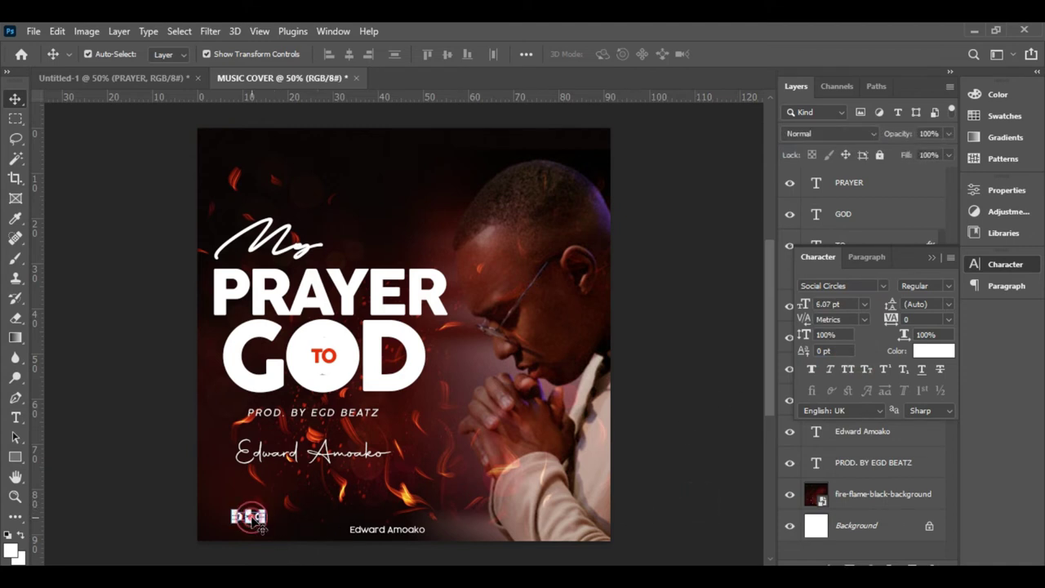
{"action": "left_click", "coordinate": [865, 305]}
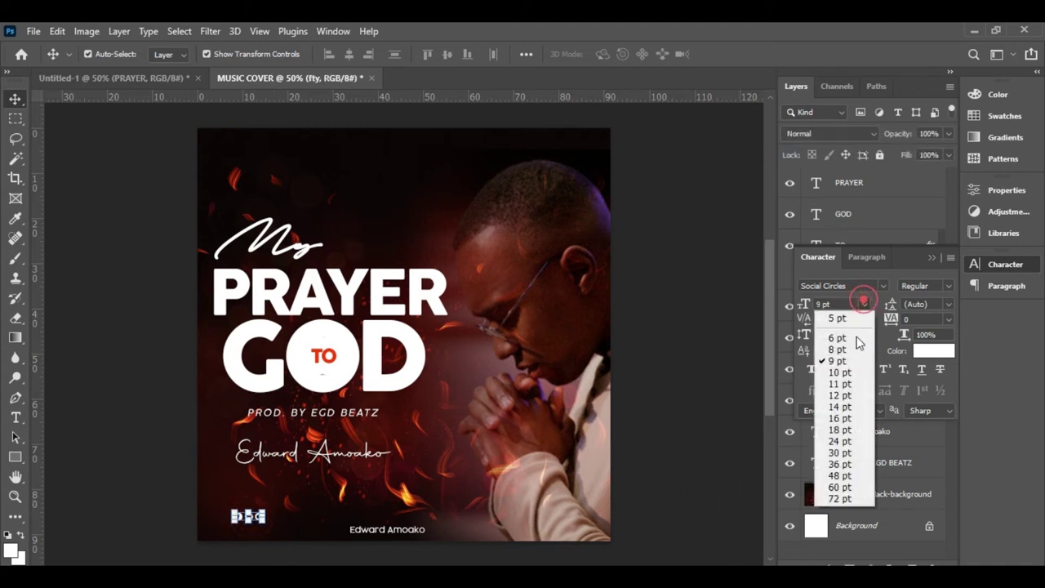
{"action": "left_click", "coordinate": [845, 384]}
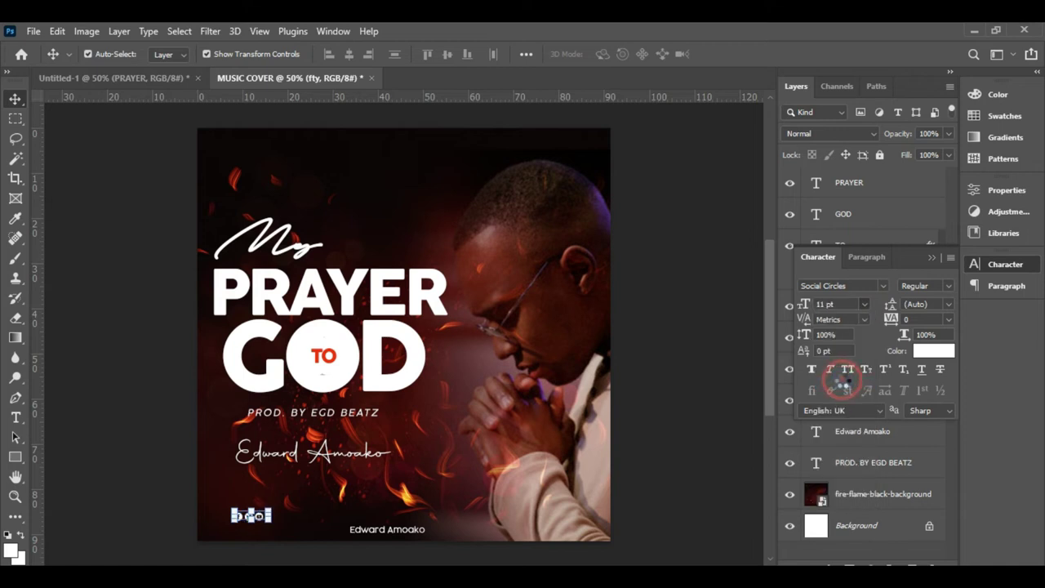
{"action": "left_click", "coordinate": [709, 395]}
- Move the icons just left of the bottom artist-name line
{"action": "left_click_drag", "start_coordinate": [264, 518], "coordinate": [340, 533]}
{"action": "double_click", "coordinate": [340, 531]}
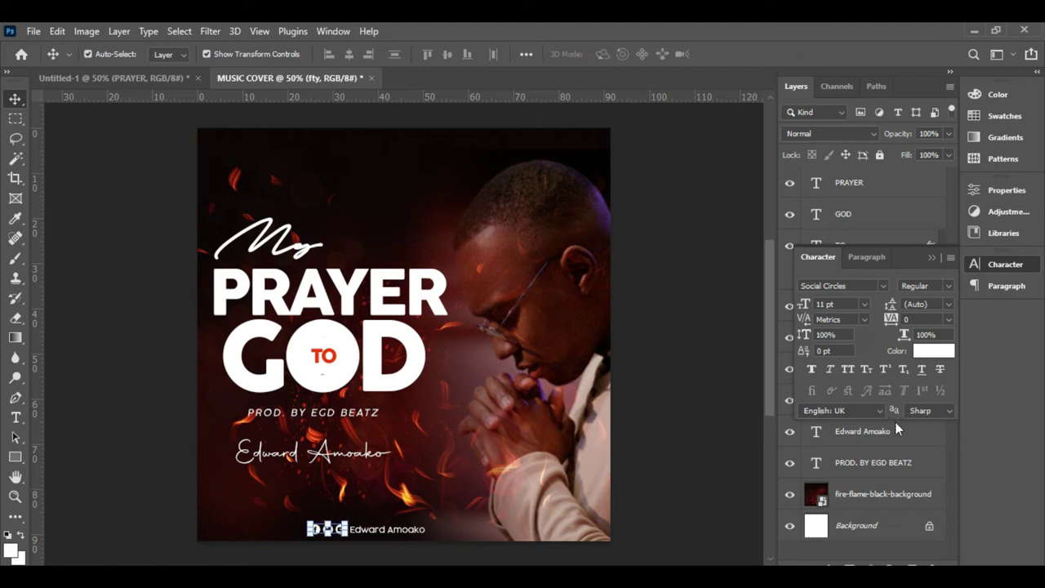
{"action": "key", "text": "ctrl"}
{"action": "left_click", "coordinate": [861, 432]}
{"action": "left_click", "coordinate": [876, 525], "text": "ctrl"}
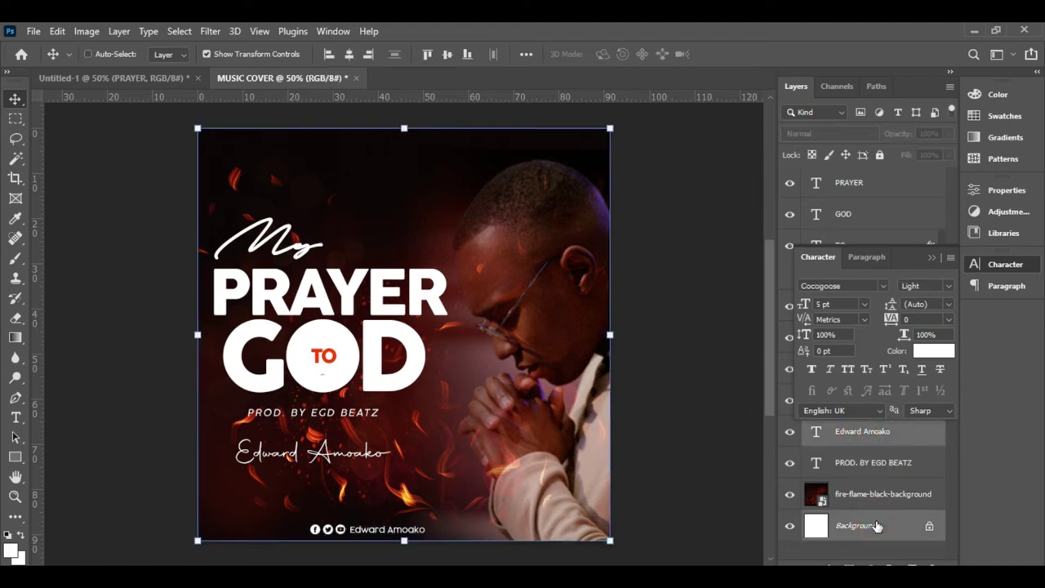
{"action": "double_click", "coordinate": [816, 432]}
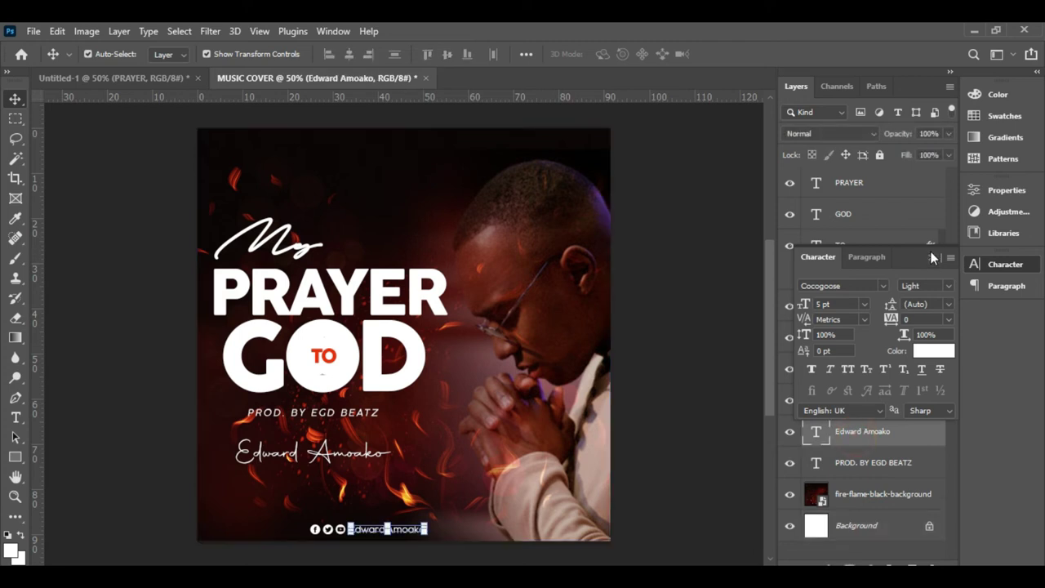
{"action": "left_click", "coordinate": [931, 259]}
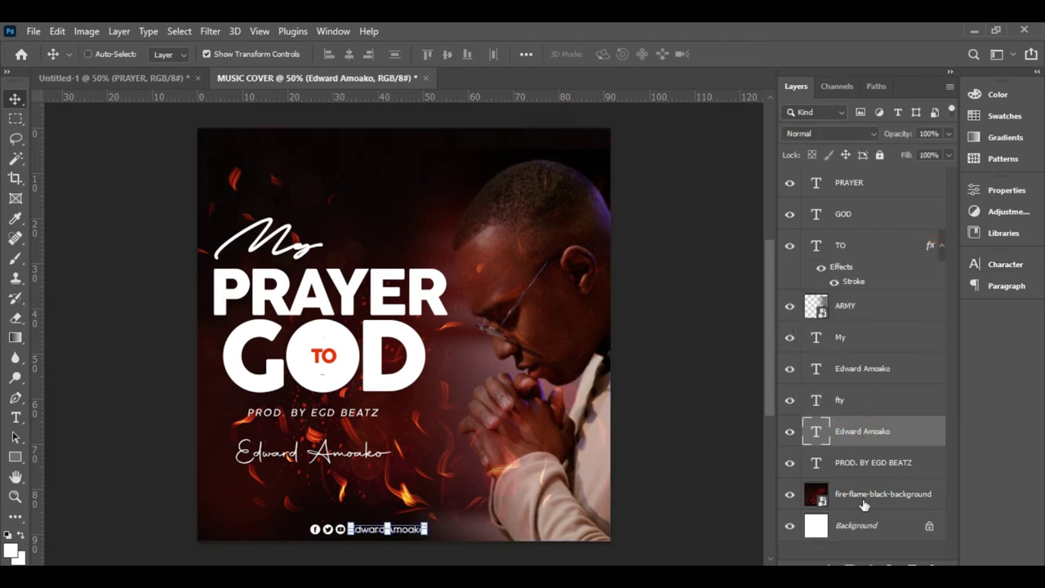
- Centre the bottom credit line horizontally on the canvas against the Background
{"action": "left_click", "coordinate": [863, 526], "text": "ctrl"}
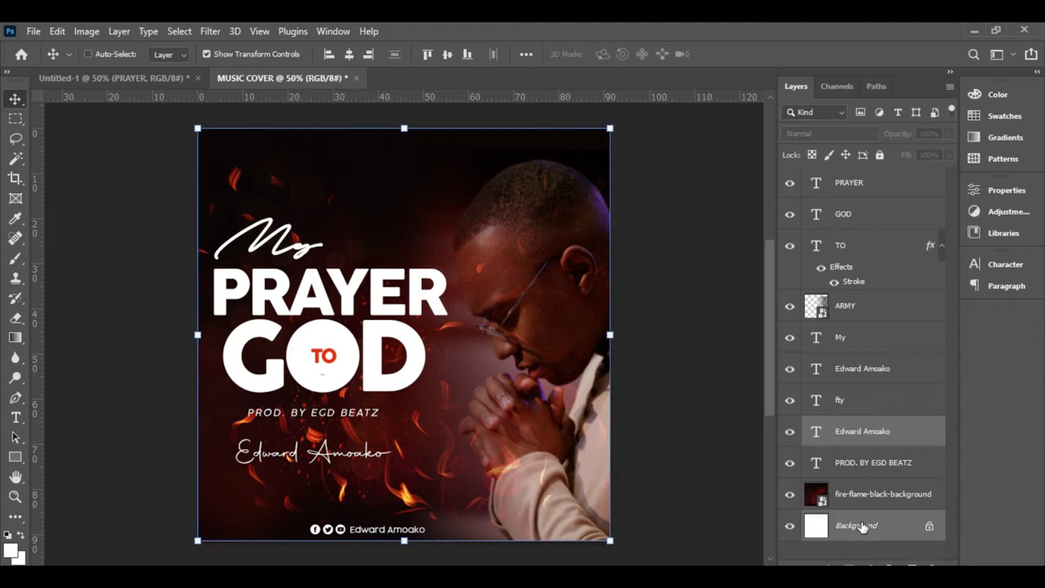
{"action": "left_click", "coordinate": [350, 54], "text": "ctrl"}
{"action": "left_click", "coordinate": [701, 523]}
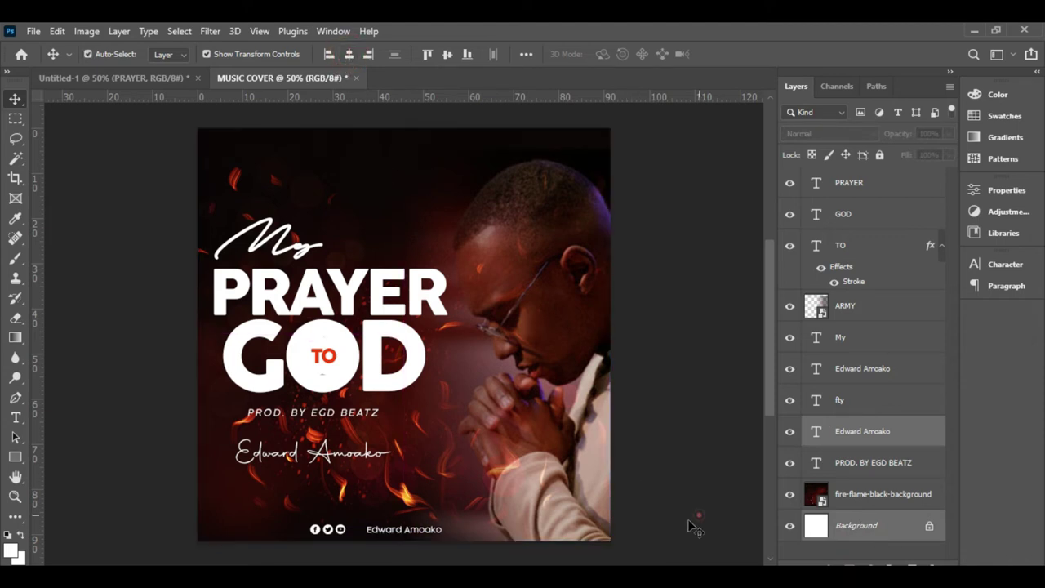
- Nudge the social icons right until snug beside the credit, then view the Untitled-1 reference cover
{"action": "left_click", "coordinate": [333, 532]}
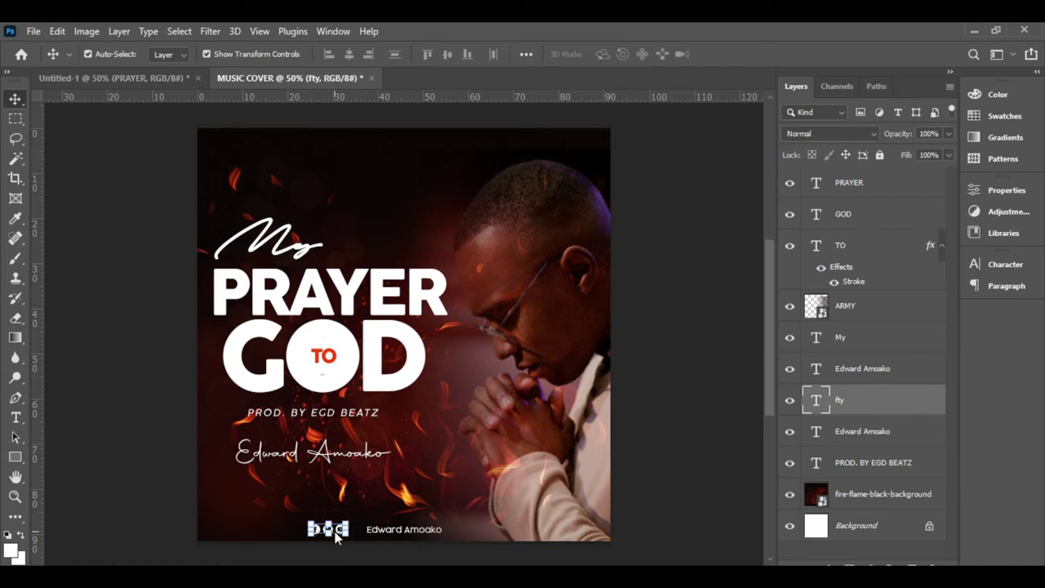
{"action": "key", "text": "shift+Right"}
{"action": "key", "text": "shift+Right"}
{"action": "key", "text": "shift+Right"}
{"action": "key", "text": "Right"}
{"action": "key", "text": "Right"}
{"action": "key", "text": "Right"}
{"action": "key", "text": "Right"}
{"action": "key", "text": "Right"}
{"action": "key", "text": "Right"}
{"action": "key", "text": "Right"}
{"action": "key", "text": "Right"}
{"action": "left_click", "coordinate": [653, 478]}
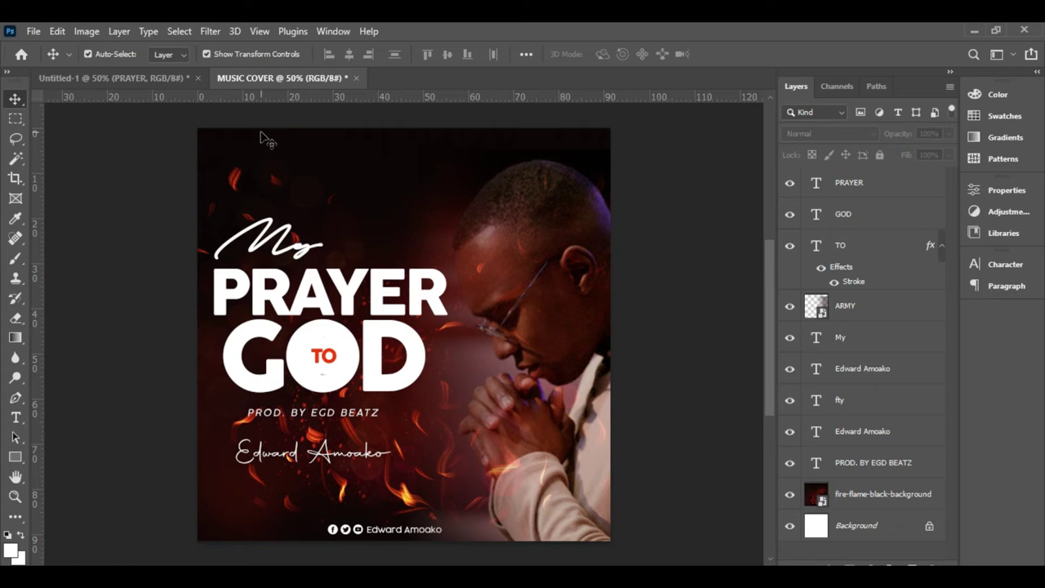
{"action": "left_click", "coordinate": [155, 78]}
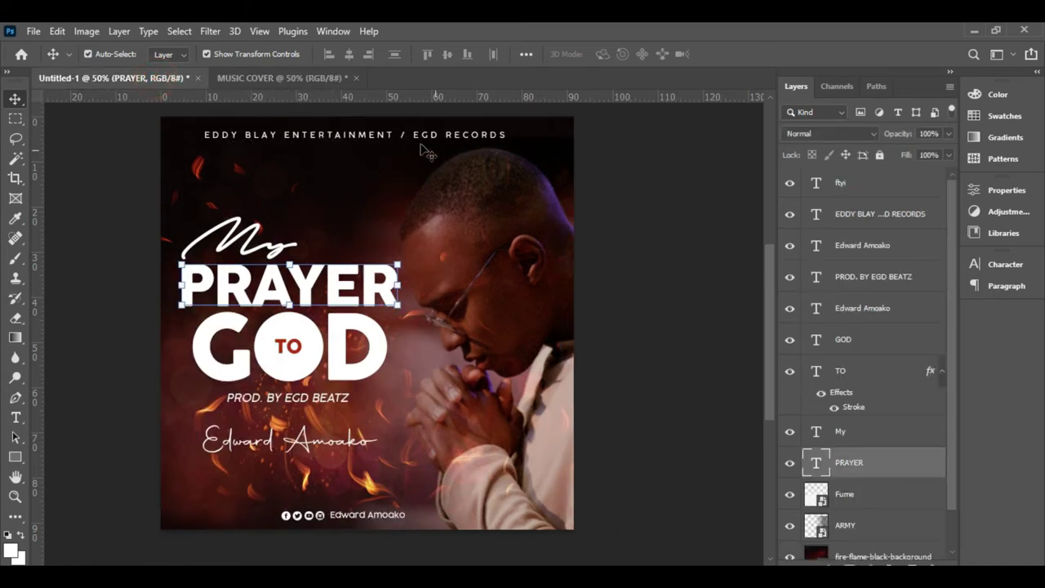
- In MUSIC COVER, duplicate the PROD. BY EGD BEATZ text and move the copy to the top
{"action": "left_click", "coordinate": [287, 79]}
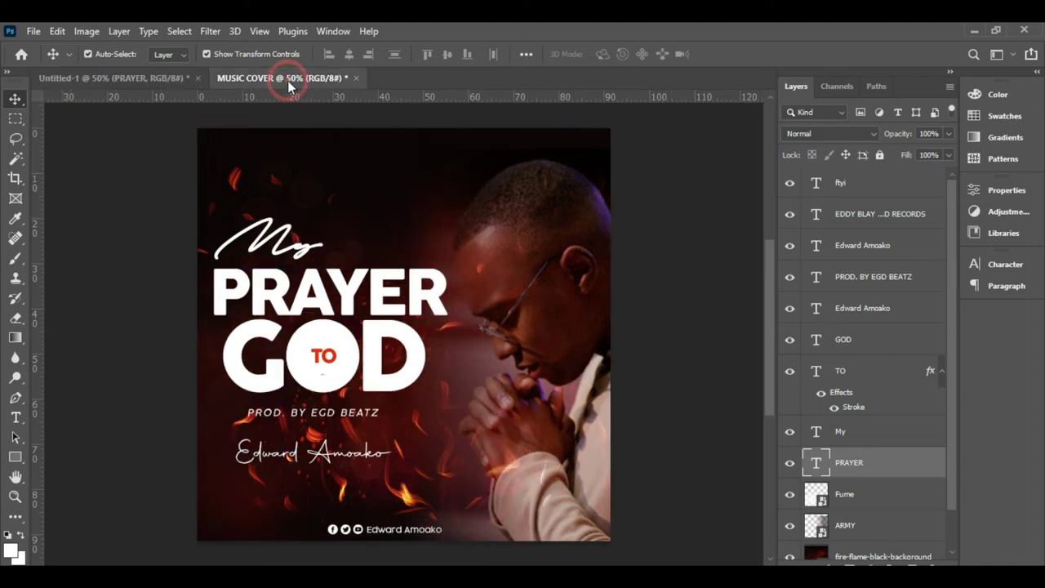
{"action": "left_click", "coordinate": [321, 414]}
{"action": "key", "text": "ctrl+j"}
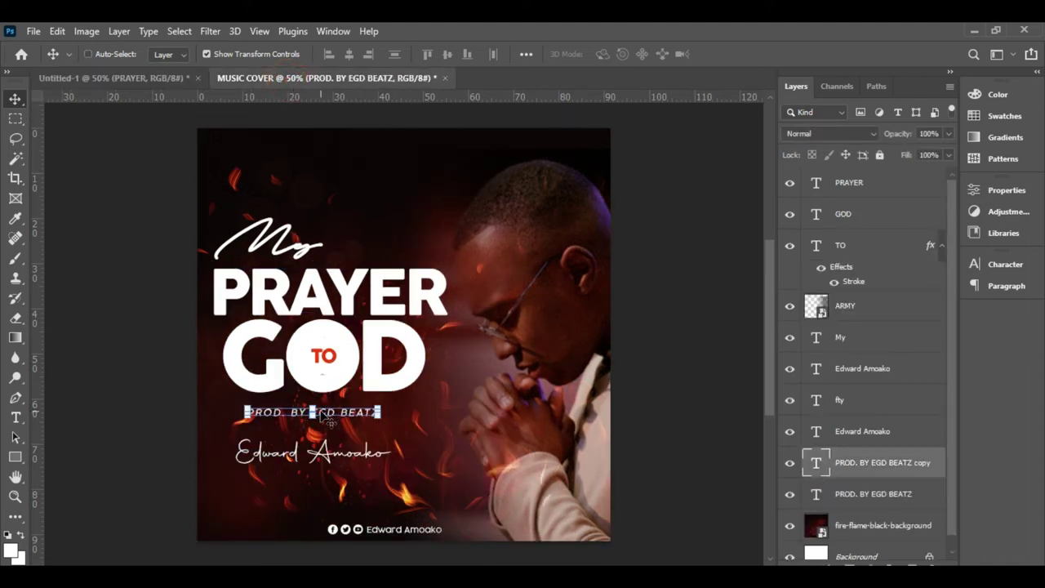
{"action": "left_click_drag", "start_coordinate": [338, 403], "coordinate": [362, 154]}
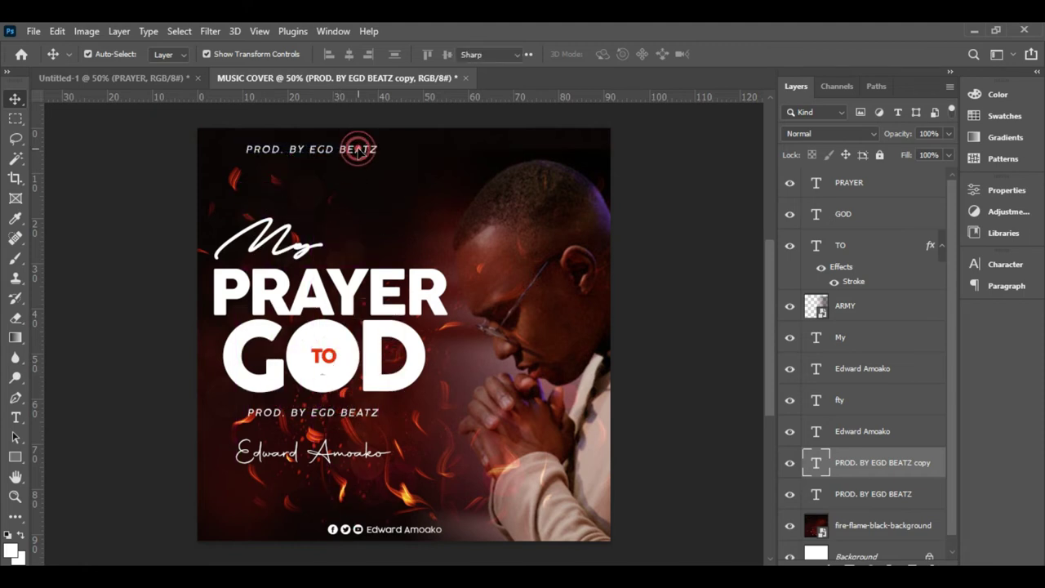
{"action": "double_click", "coordinate": [359, 149]}
{"action": "type", "text": "eddy"}
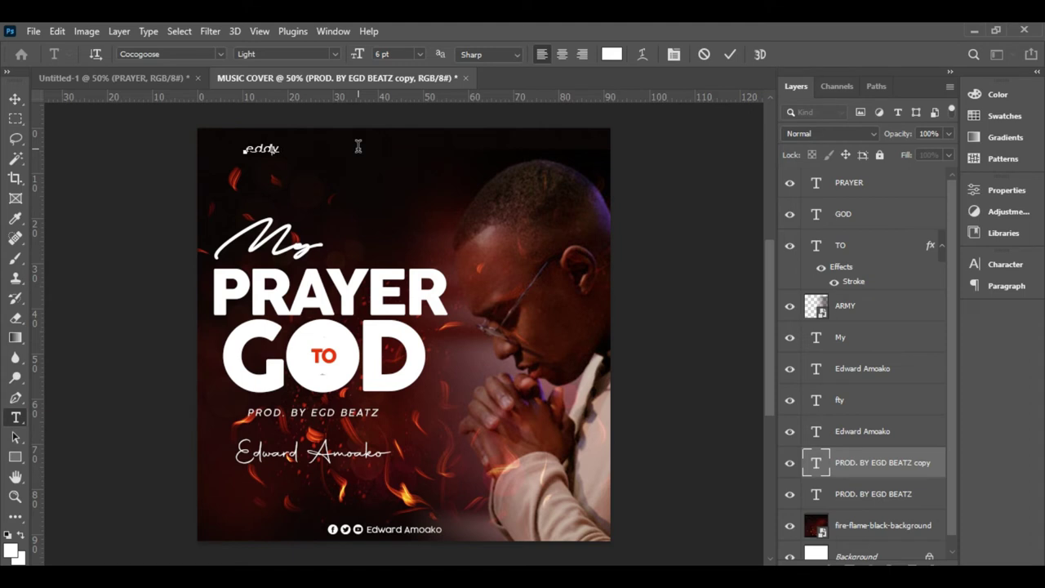
{"action": "key", "text": "BackSpace"}
{"action": "key", "text": "BackSpace"}
{"action": "key", "text": "BackSpace"}
{"action": "key", "text": "BackSpace"}
{"action": "key", "text": "BackSpace"}
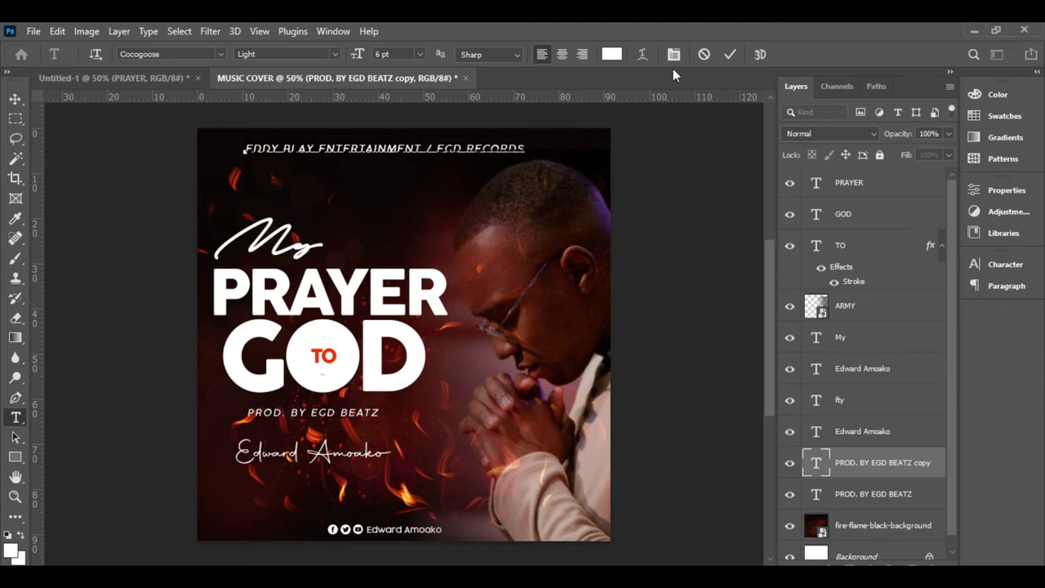
{"action": "left_click", "coordinate": [730, 54]}
{"action": "key", "text": "v"}
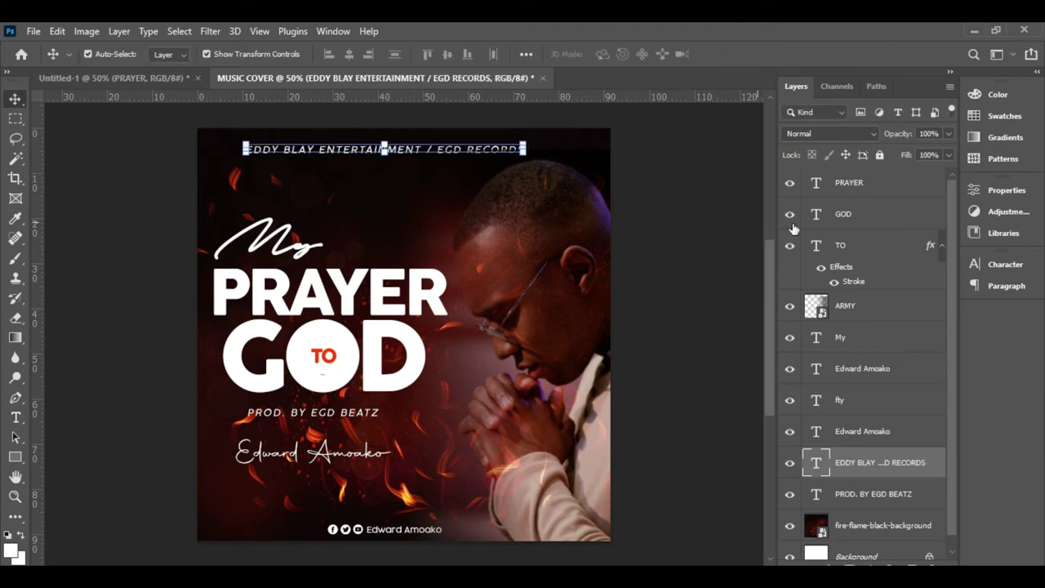
- Shrink the header text to 5 pt and widen its letter spacing
{"action": "left_click", "coordinate": [1005, 264]}
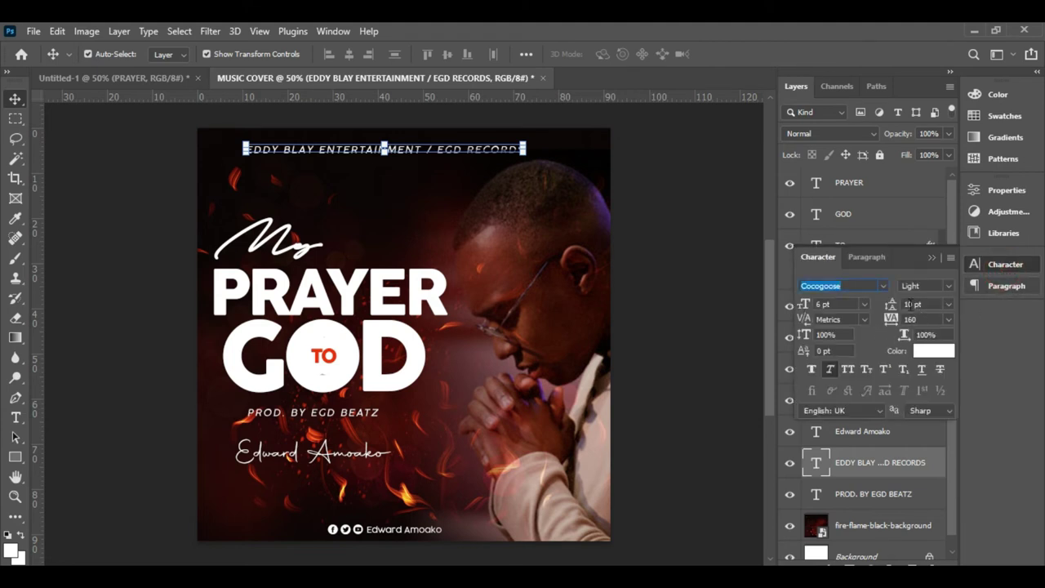
{"action": "left_click_drag", "start_coordinate": [806, 304], "coordinate": [786, 308]}
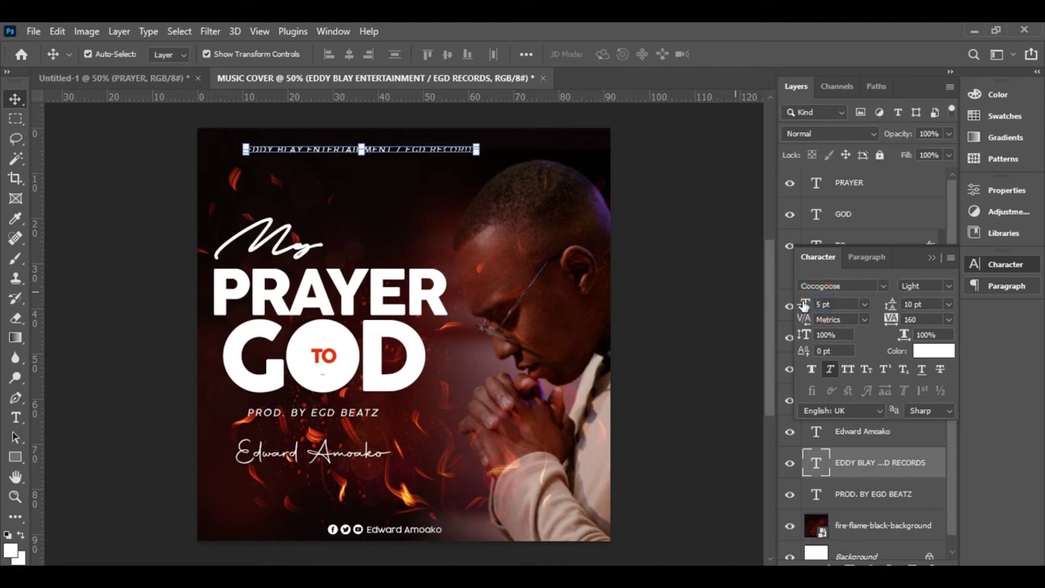
{"action": "left_click_drag", "start_coordinate": [891, 319], "coordinate": [891, 319]}
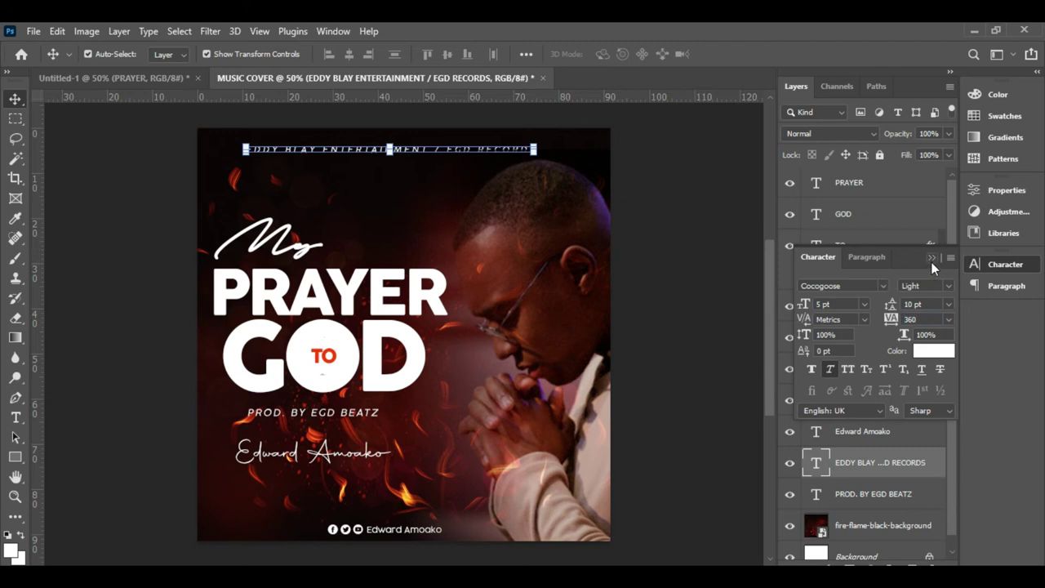
{"action": "left_click", "coordinate": [931, 259]}
- Centre the header horizontally on the canvas using the Background layer
{"action": "scroll", "coordinate": [882, 469], "scroll_direction": "down", "scroll_amount": 1}
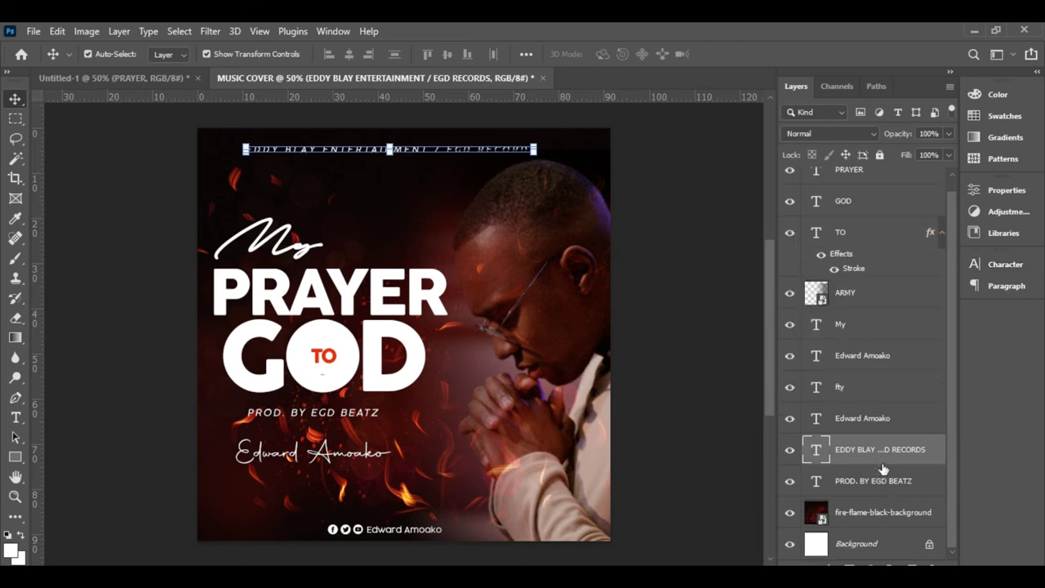
{"action": "left_click", "coordinate": [874, 544]}
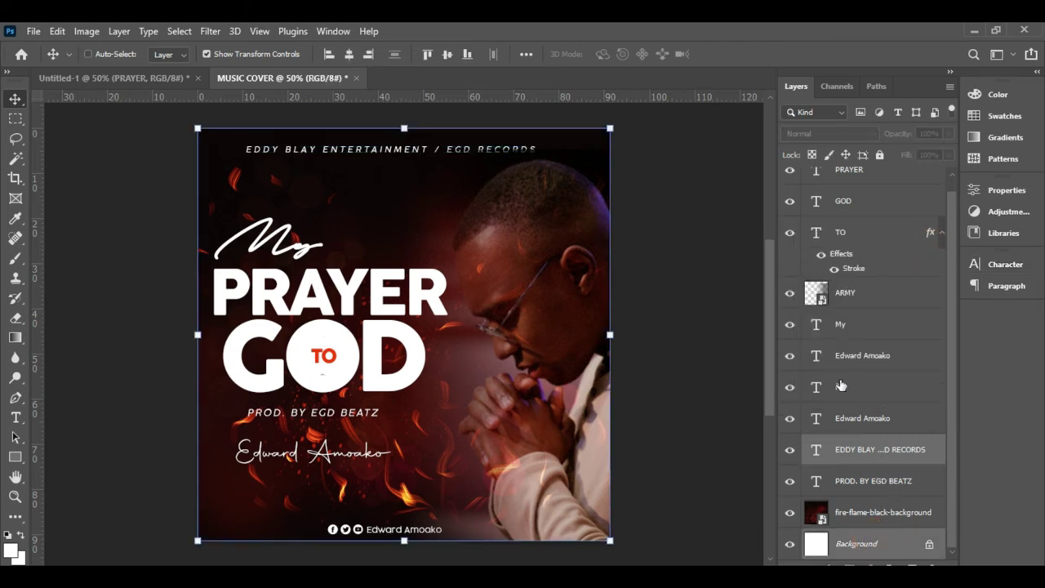
{"action": "key", "text": "ctrl"}
{"action": "left_click", "coordinate": [352, 60]}
{"action": "left_click", "coordinate": [691, 245]}
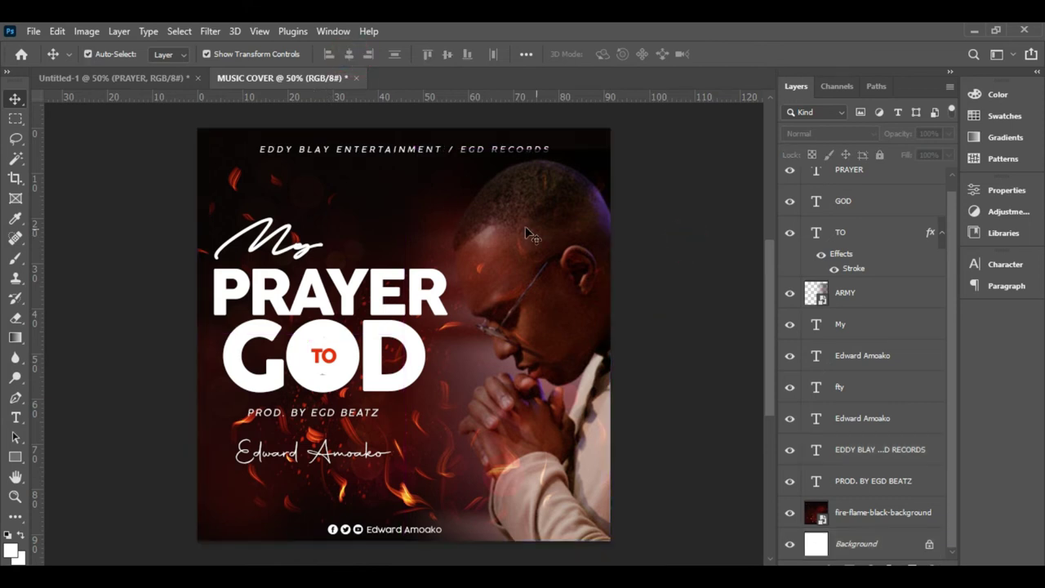
{"action": "left_click", "coordinate": [450, 152]}
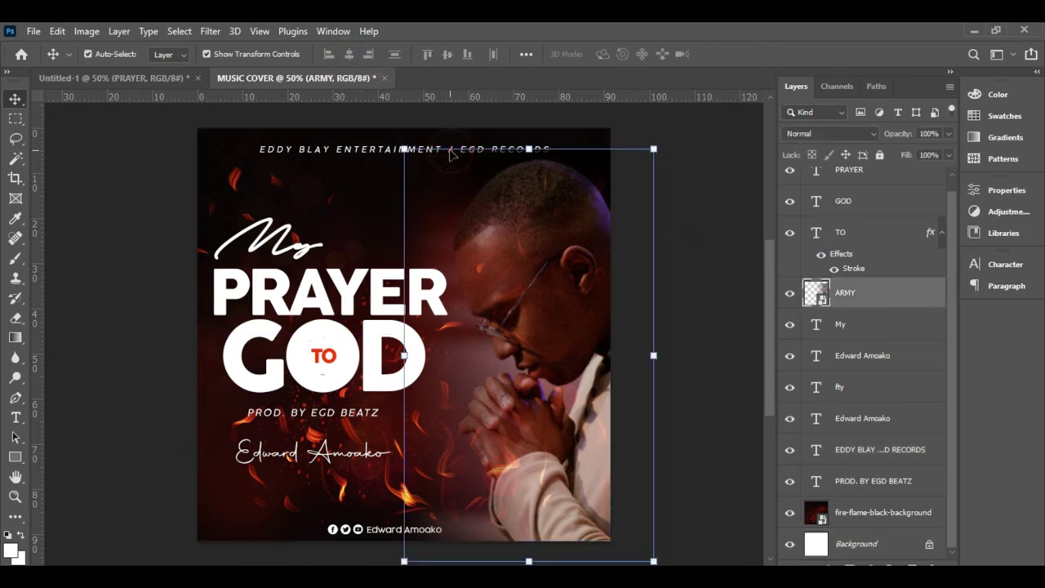
{"action": "left_click", "coordinate": [366, 151]}
{"action": "key", "text": "Up"}
{"action": "key", "text": "Up"}
{"action": "key", "text": "Up"}
{"action": "key", "text": "Up"}
{"action": "key", "text": "Up"}
{"action": "key", "text": "Up"}
{"action": "key", "text": "Up"}
{"action": "key", "text": "Up"}
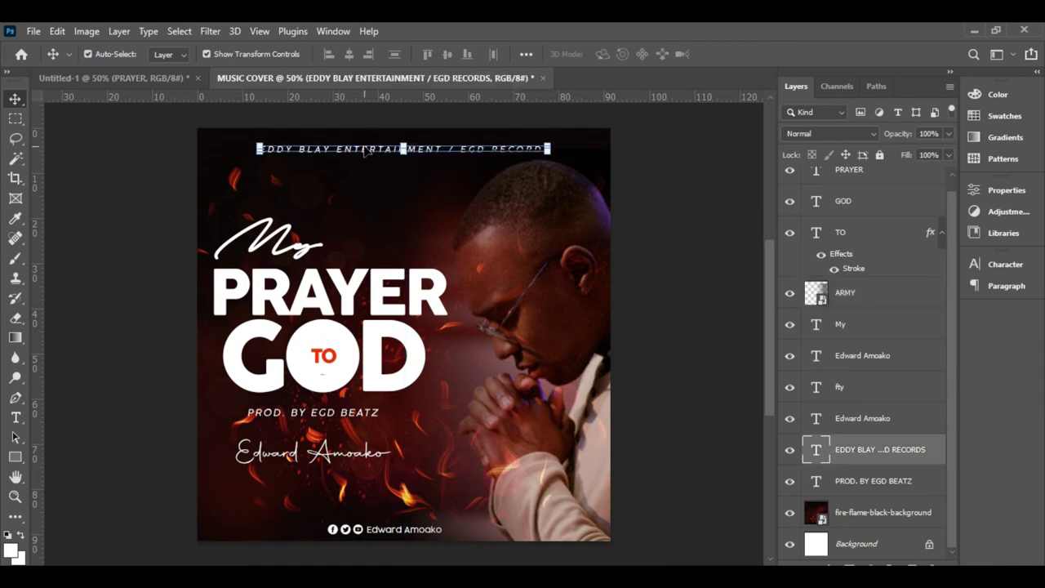
{"action": "left_click", "coordinate": [684, 191]}
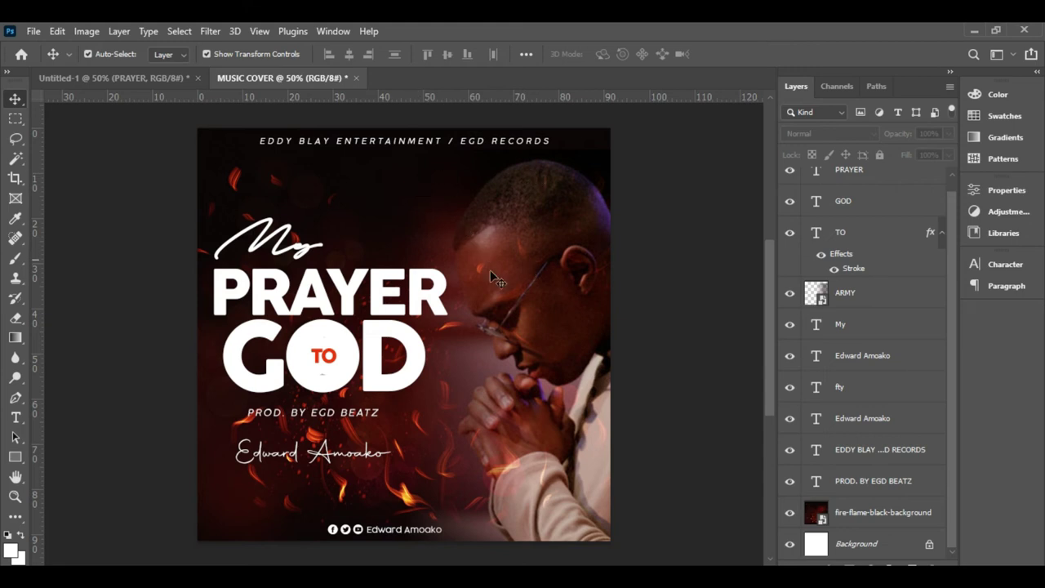
- Drag the script word My a few pixels down toward PRAYER, then select the fire background layer
{"action": "left_click", "coordinate": [295, 249]}
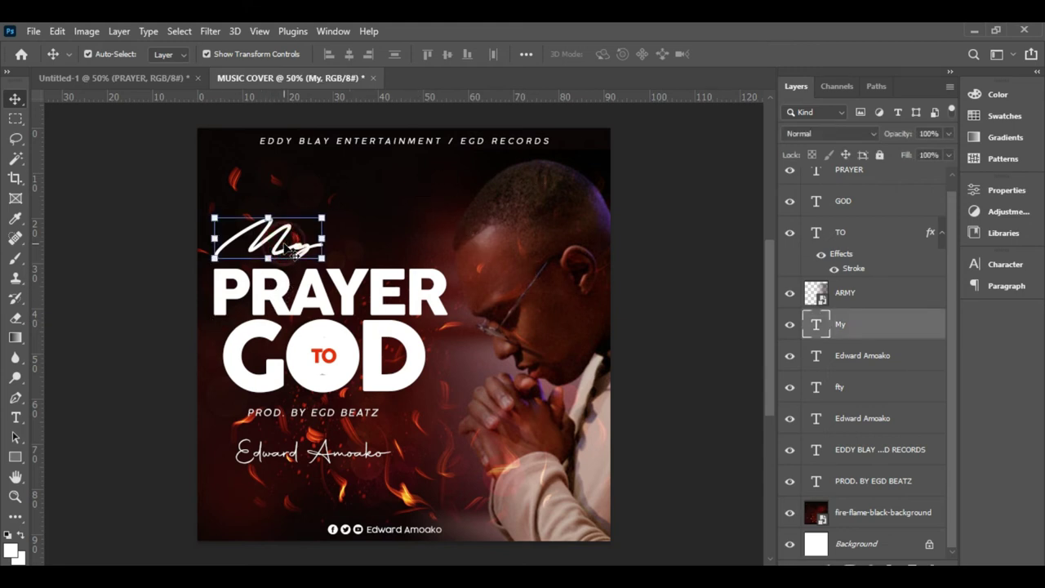
{"action": "left_click_drag", "start_coordinate": [280, 238], "coordinate": [280, 243]}
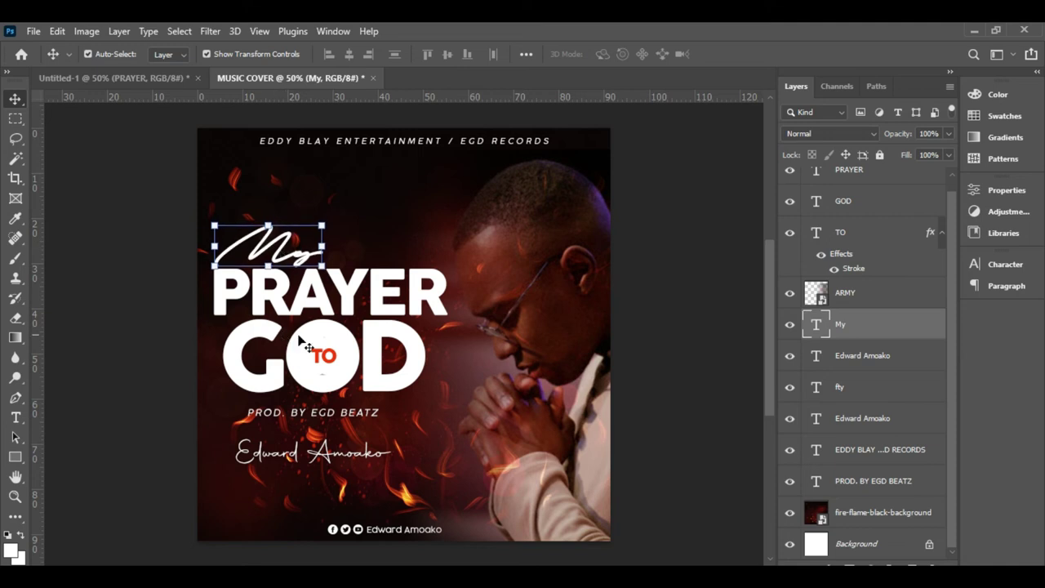
{"action": "left_click", "coordinate": [411, 310]}
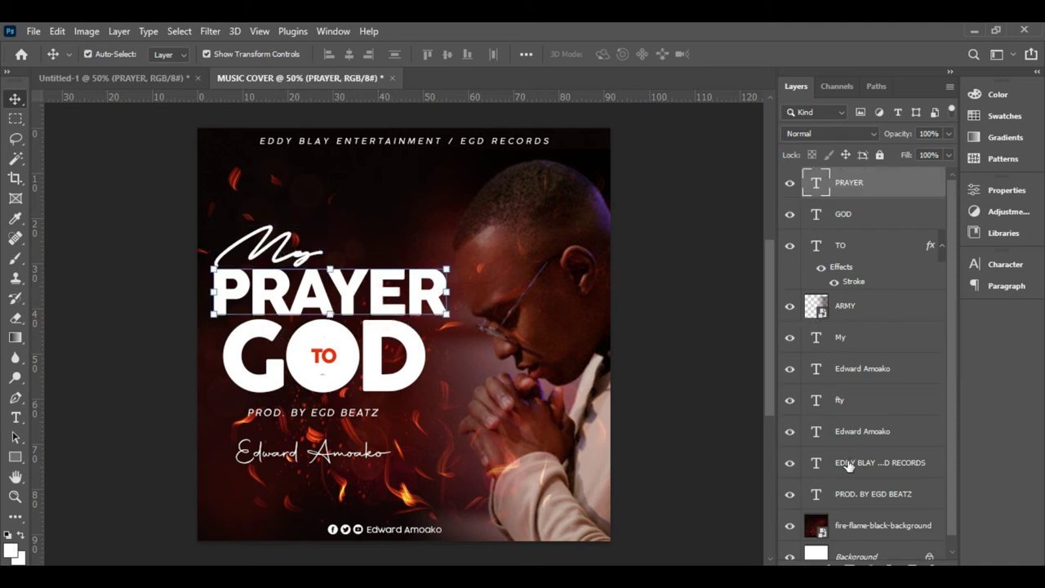
{"action": "scroll", "coordinate": [852, 472], "scroll_direction": "down", "scroll_amount": 1}
{"action": "left_click", "coordinate": [865, 515]}
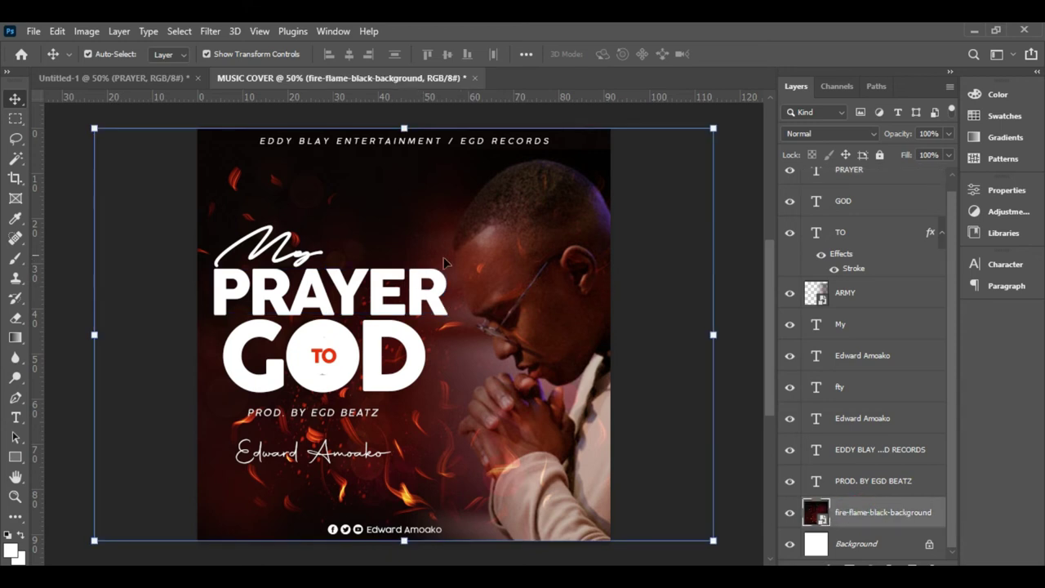
- Place the Fume smoke image as an embedded layer, shifted left and down over the cover
{"action": "left_click", "coordinate": [33, 31]}
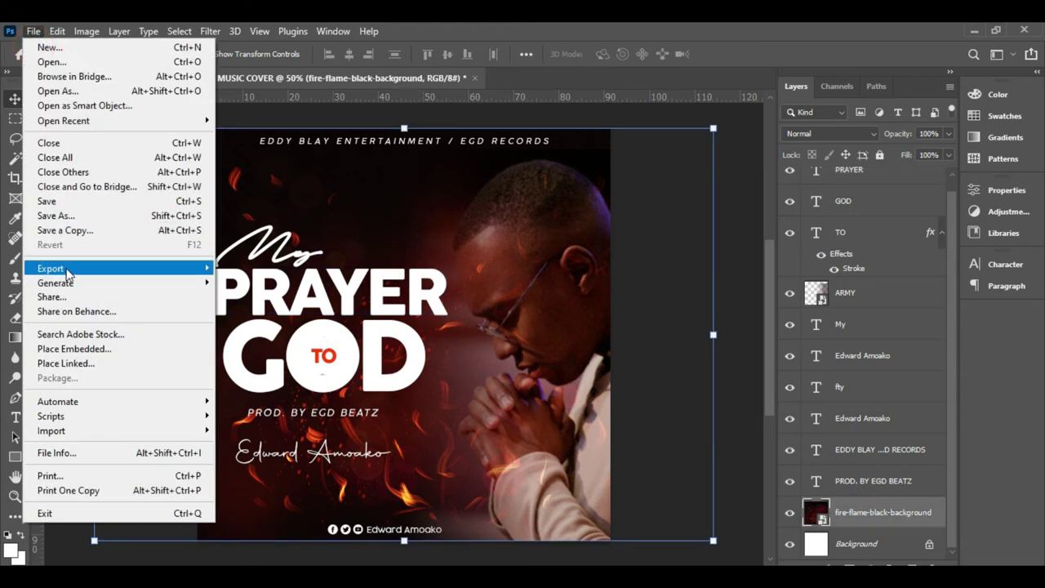
{"action": "left_click", "coordinate": [78, 349]}
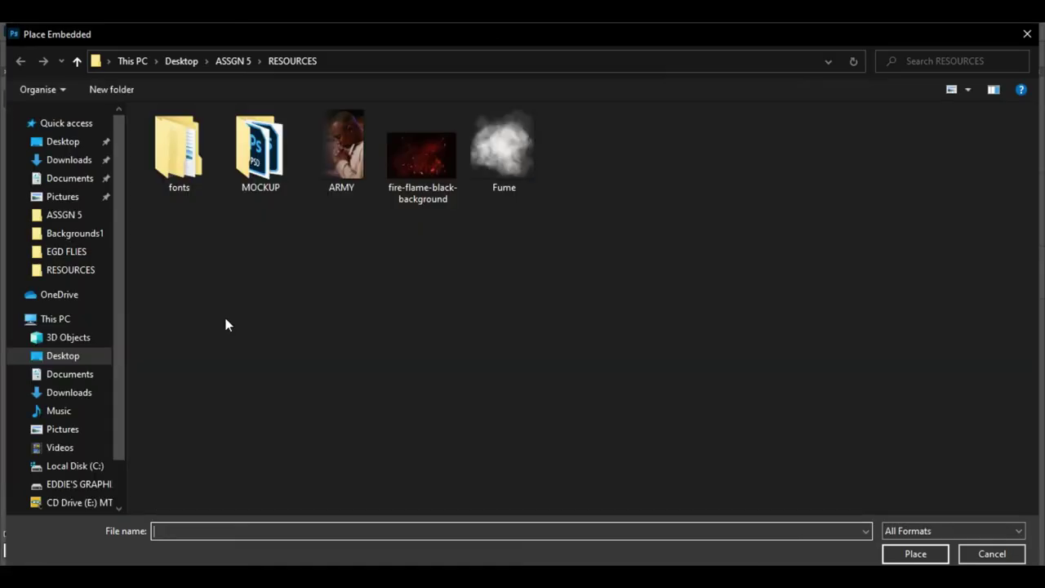
{"action": "double_click", "coordinate": [508, 148]}
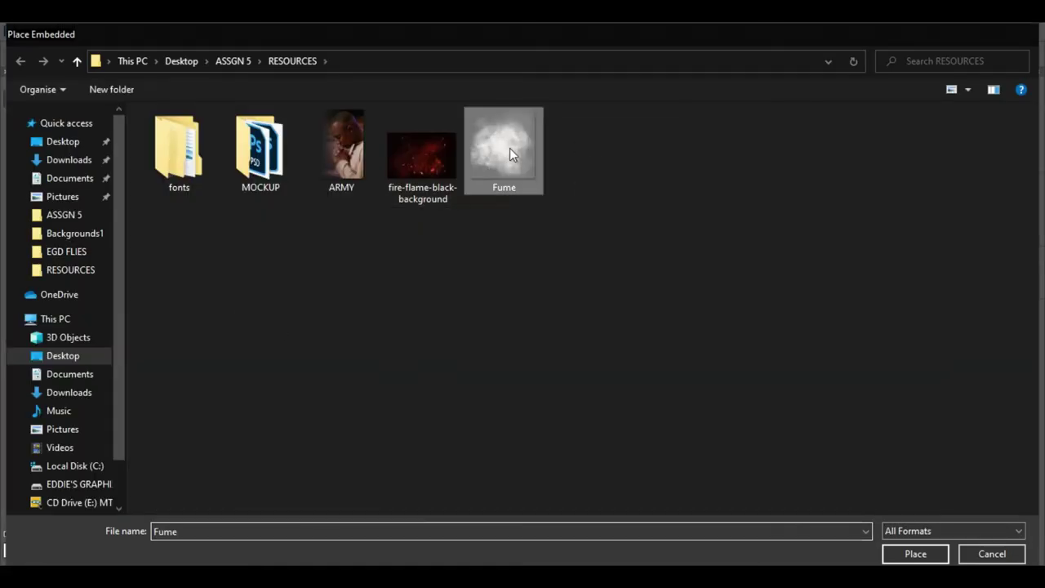
{"action": "left_click_drag", "start_coordinate": [399, 242], "coordinate": [366, 275]}
{"action": "key", "text": "Return"}
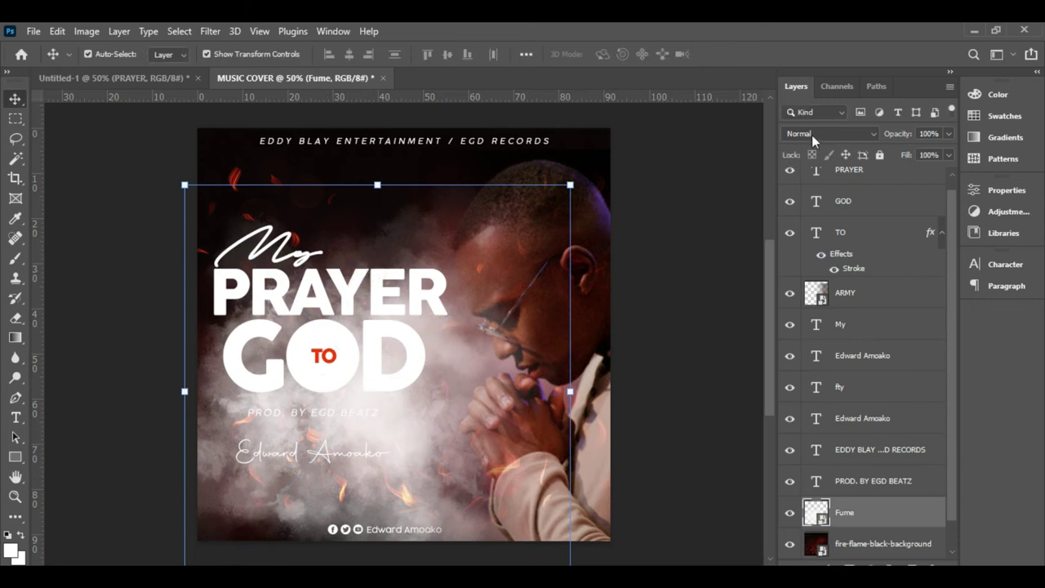
- Blend the Fume layer with Soft Light and reposition the smoke overlay
{"action": "left_click", "coordinate": [854, 136]}
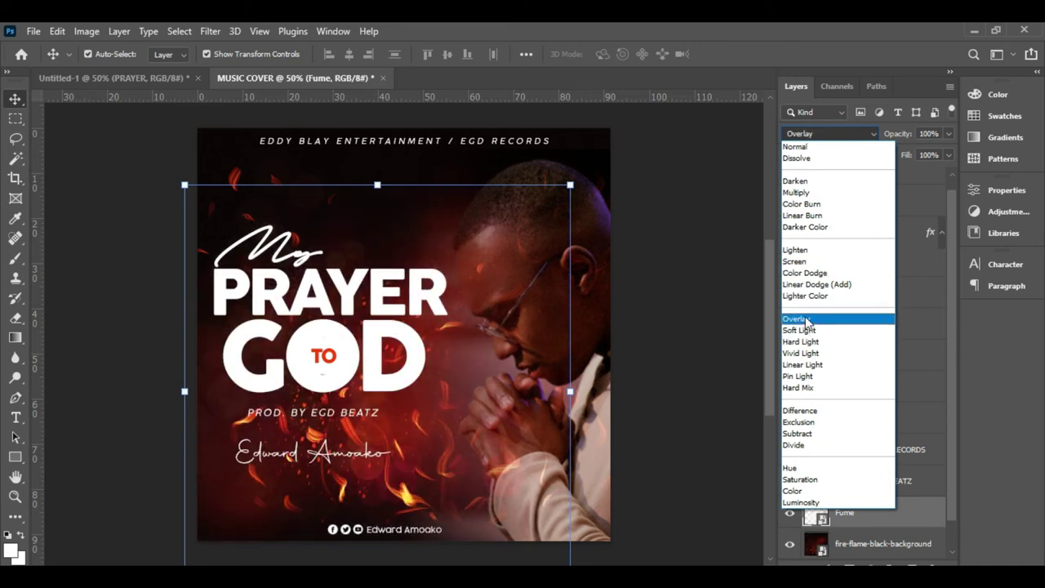
{"action": "key", "text": "Escape"}
{"action": "left_click_drag", "start_coordinate": [462, 362], "coordinate": [461, 362]}
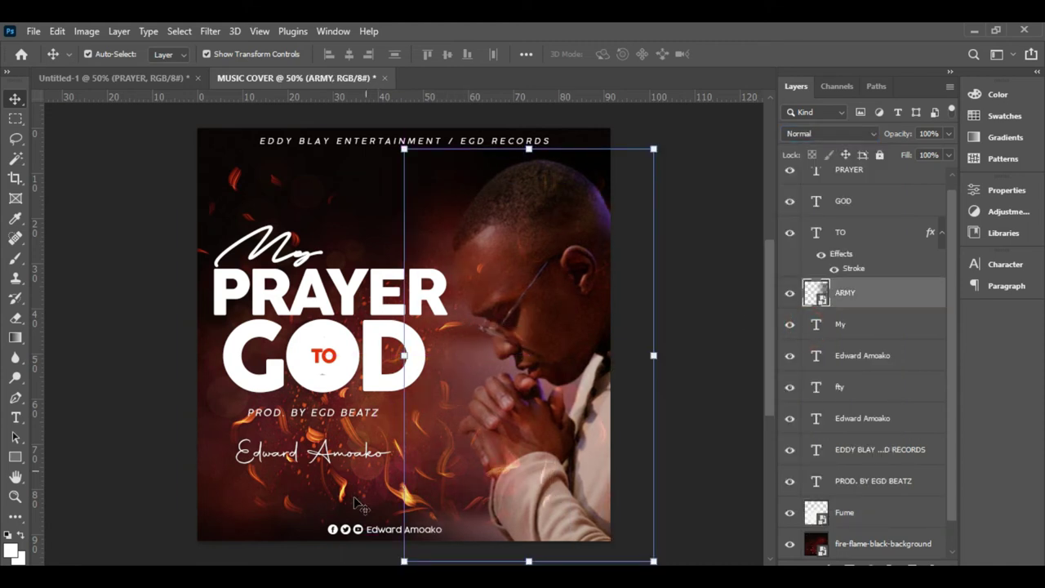
{"action": "left_click_drag", "start_coordinate": [250, 488], "coordinate": [221, 495]}
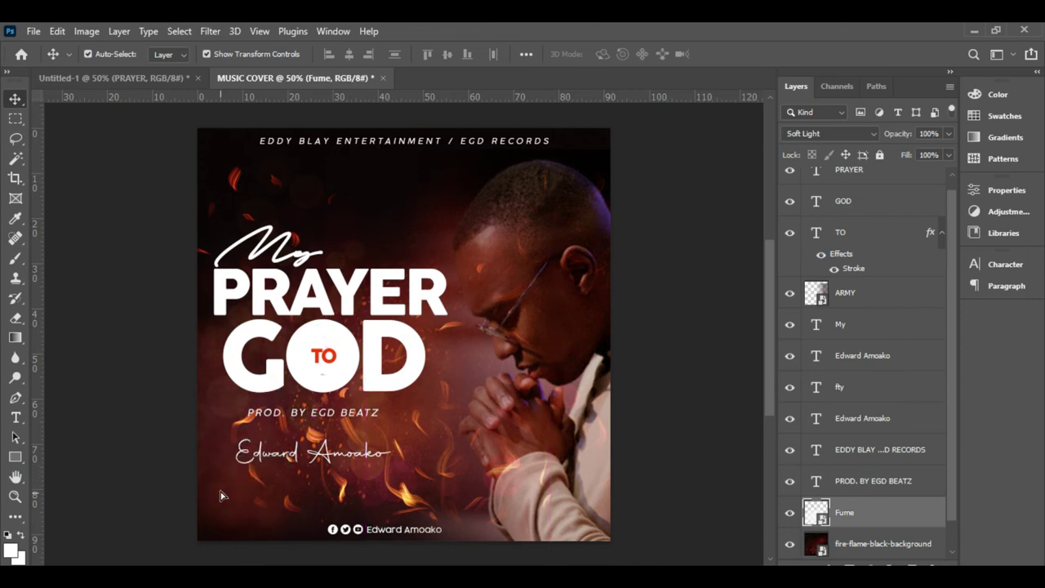
{"action": "left_click", "coordinate": [655, 343]}
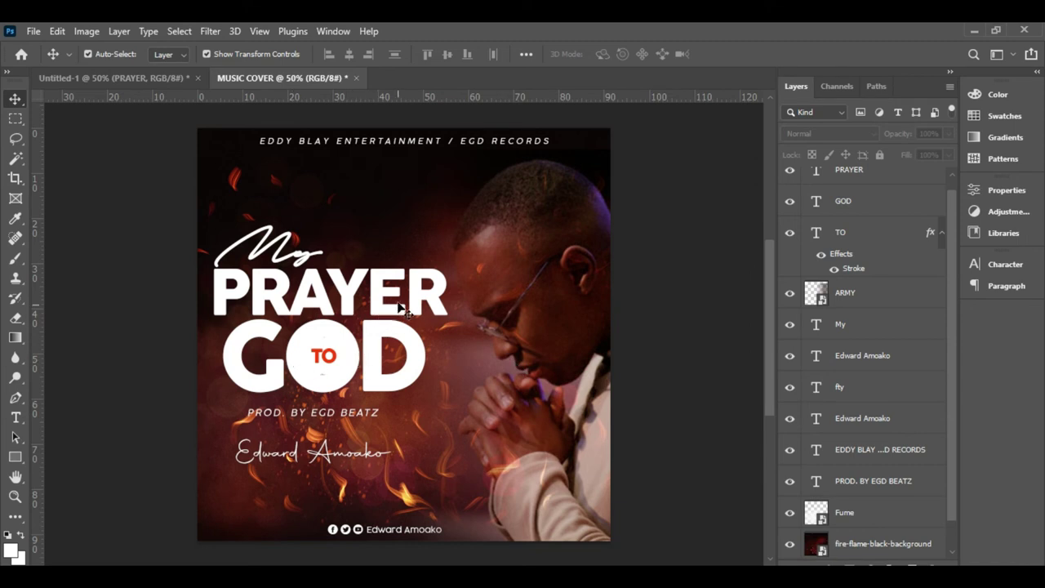
{"action": "left_click", "coordinate": [90, 77]}
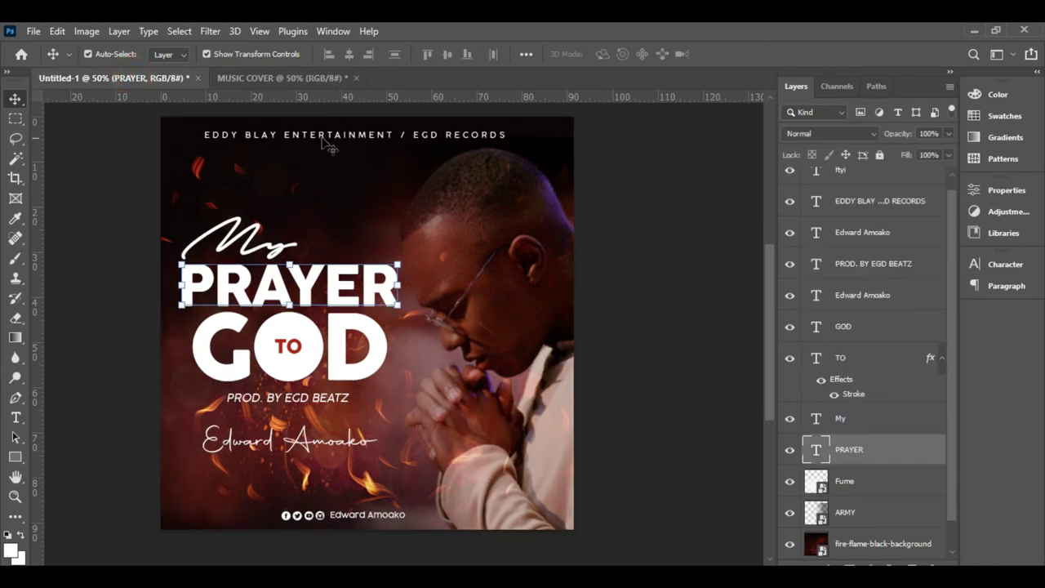
{"action": "left_click", "coordinate": [313, 77]}
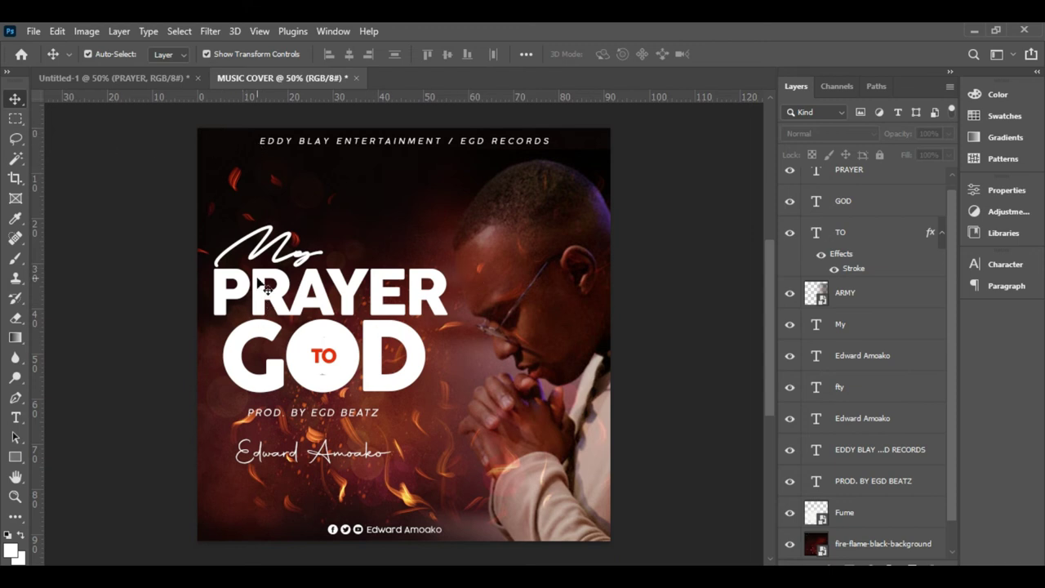
- Save a JPEG copy named MUSIC COVER into the ASSGN 5 folder at quality 12 (Maximum)
{"action": "left_click", "coordinate": [33, 31]}
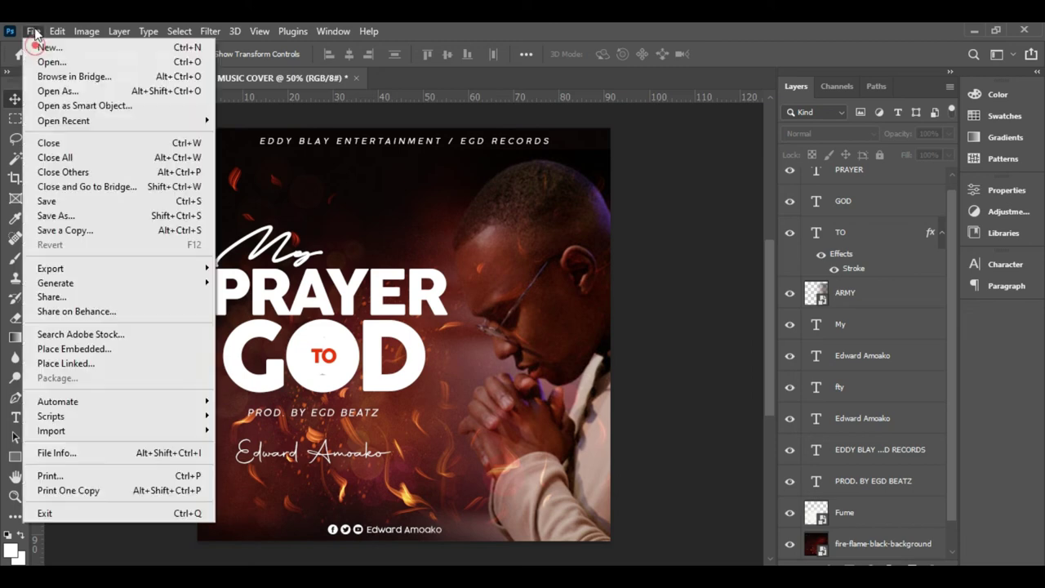
{"action": "left_click", "coordinate": [69, 241]}
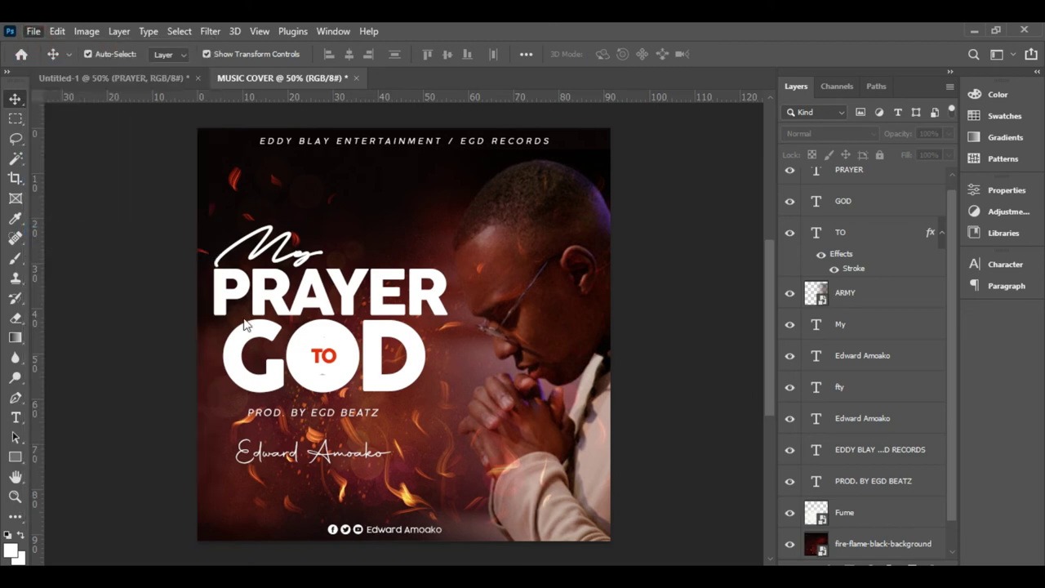
{"action": "left_click", "coordinate": [232, 450]}
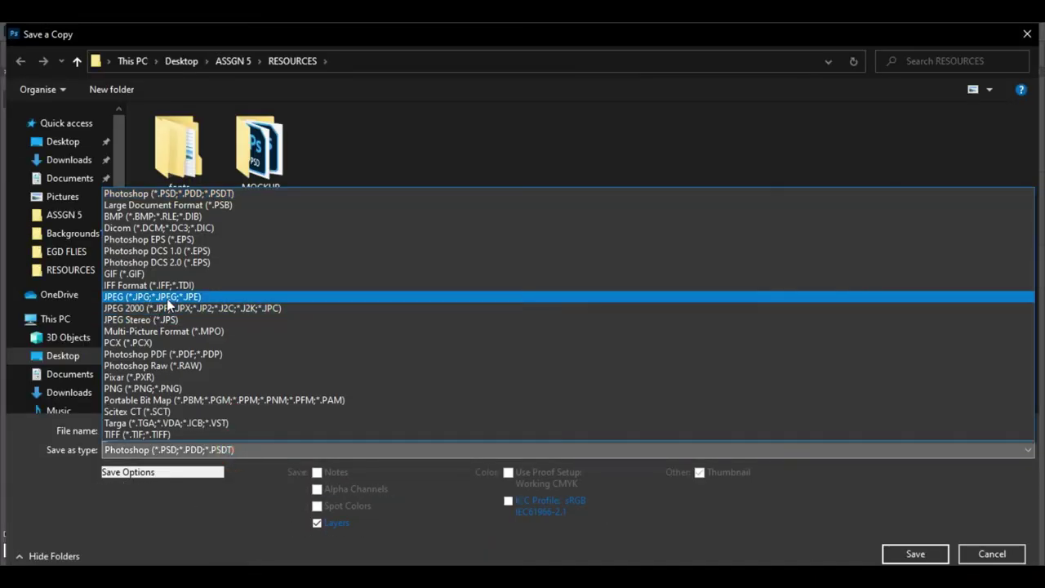
{"action": "left_click", "coordinate": [168, 298]}
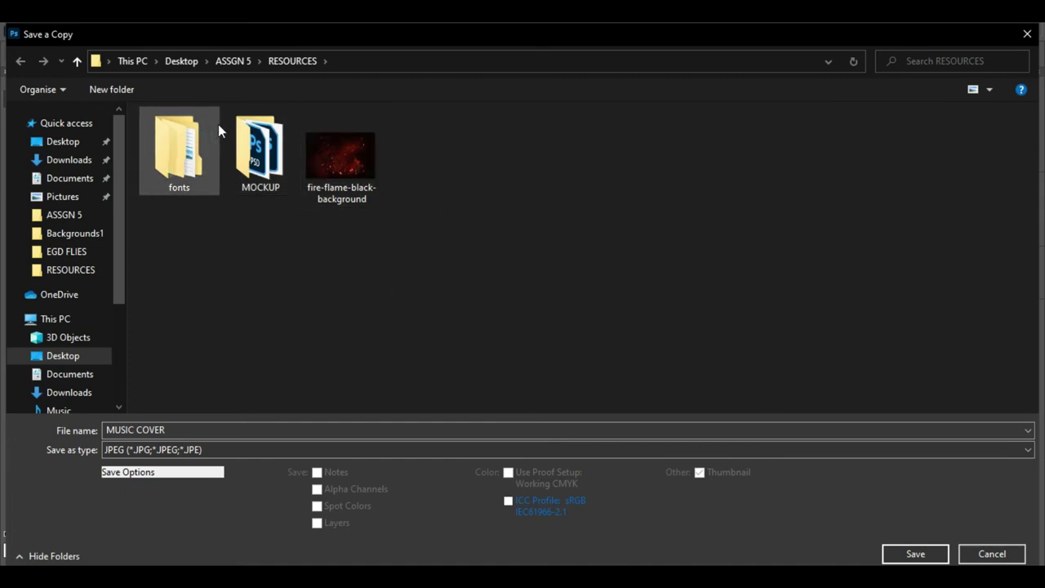
{"action": "left_click", "coordinate": [64, 215]}
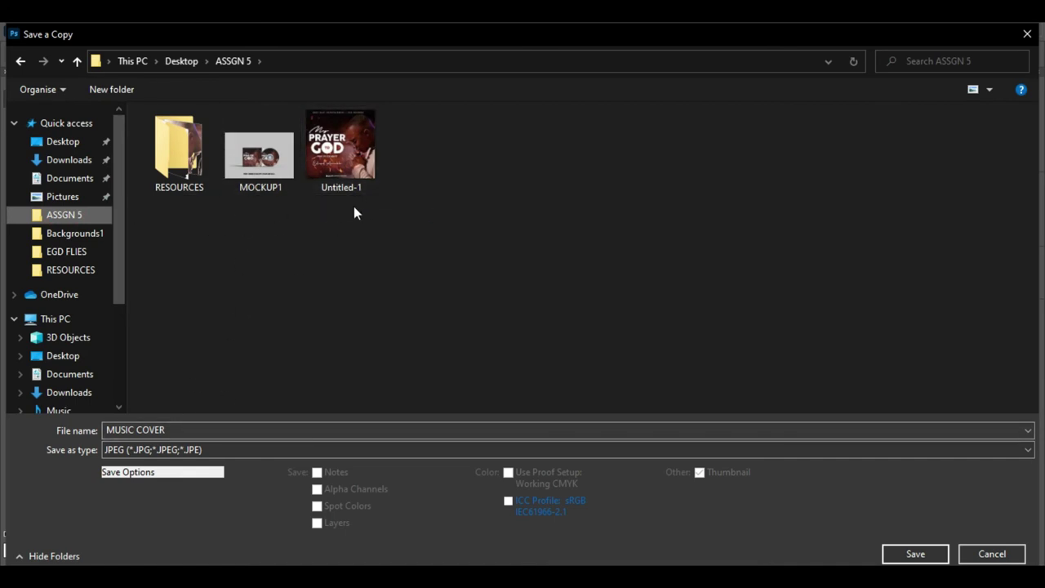
{"action": "left_click", "coordinate": [913, 554]}
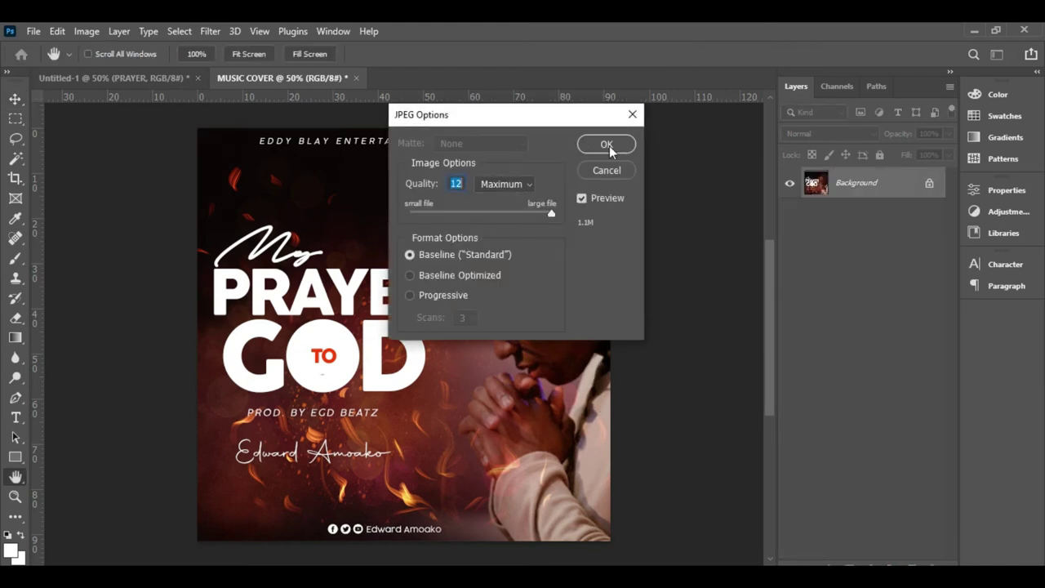
{"action": "left_click", "coordinate": [606, 144]}
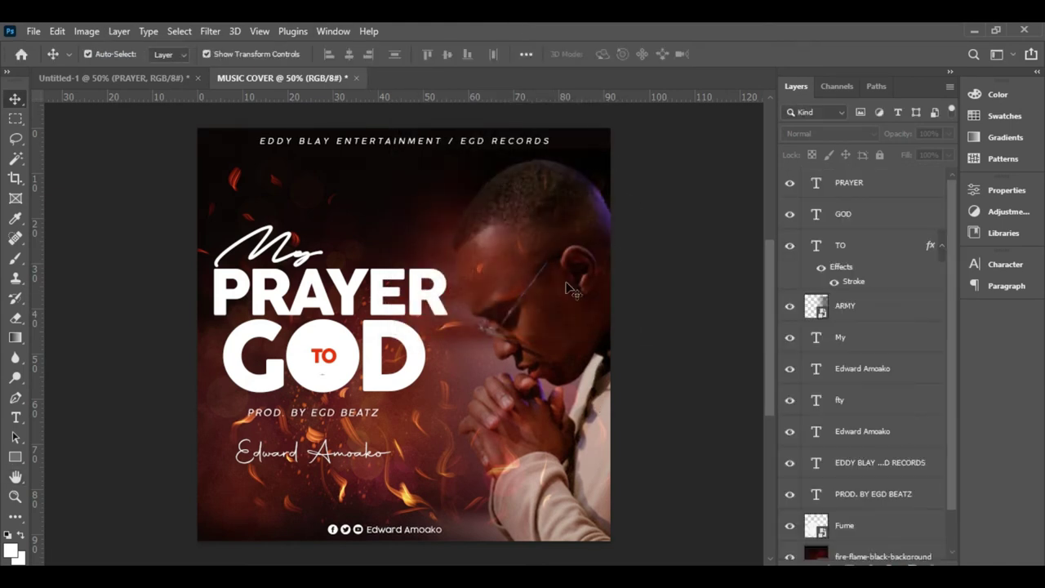
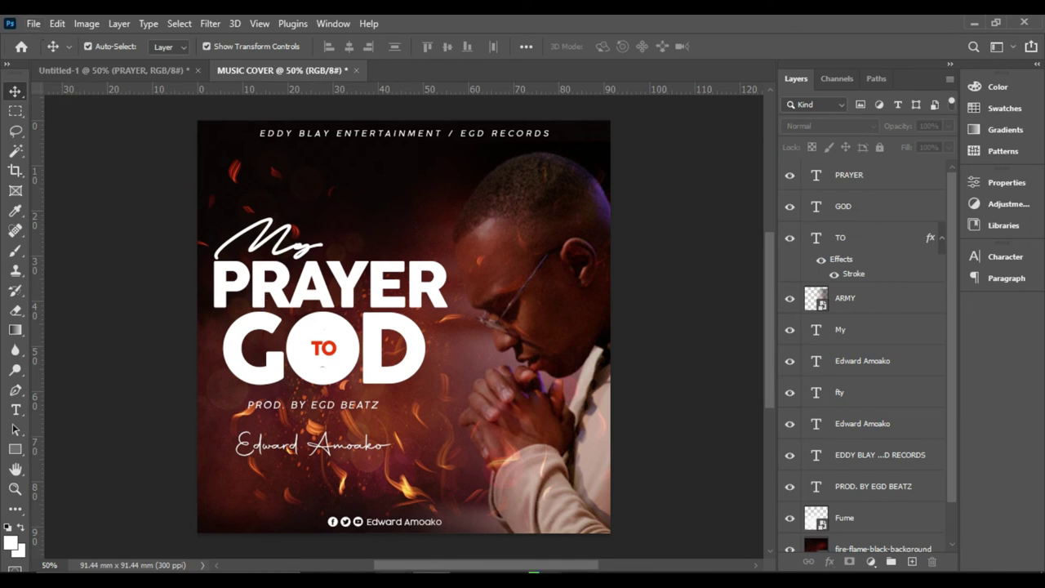
- In the RESOURCES window, open the MOCKUP folder and select the 21408657 mockup file
{"action": "left_click", "coordinate": [395, 533]}
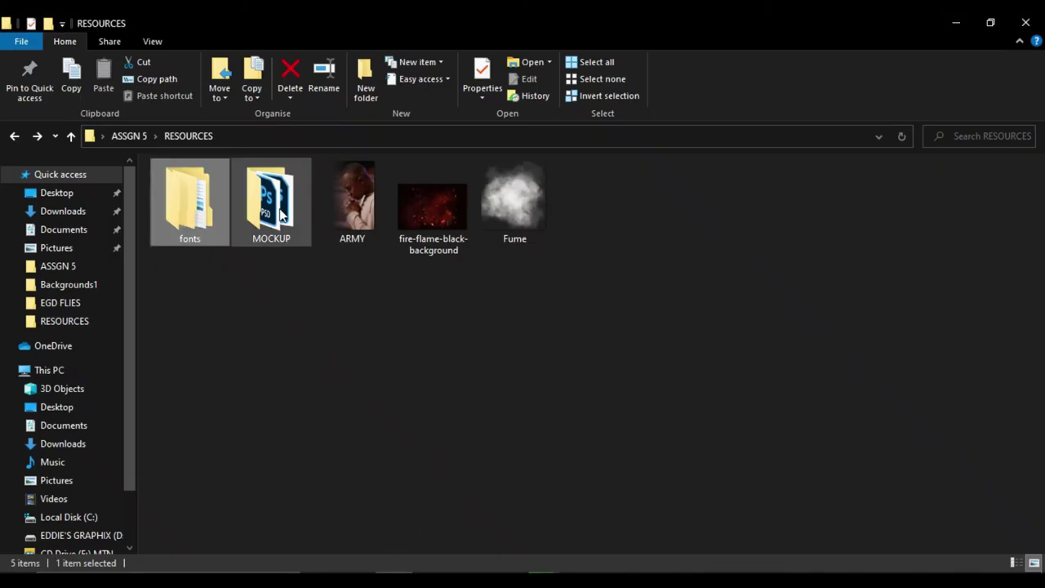
{"action": "double_click", "coordinate": [300, 231]}
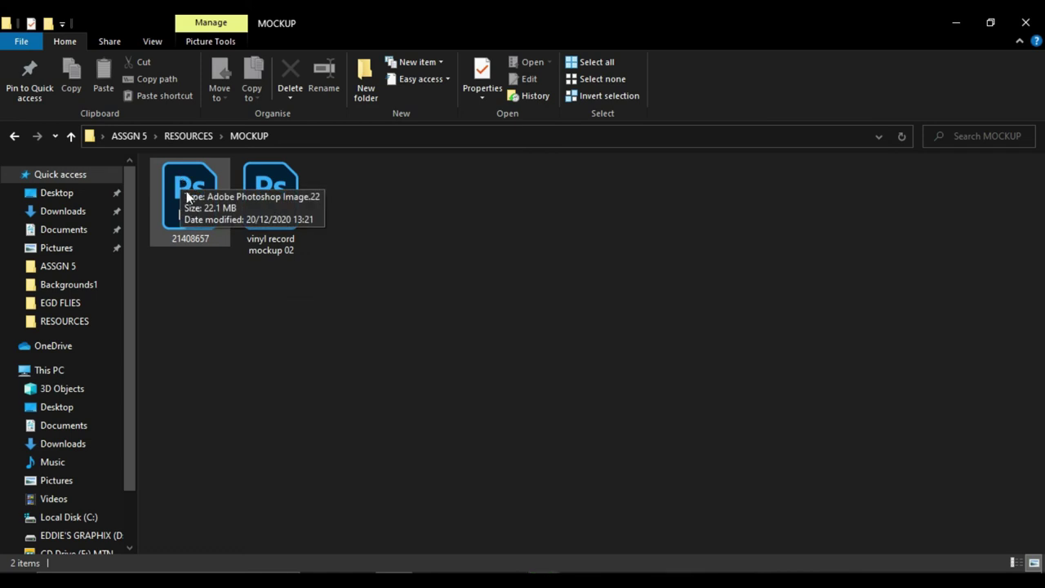
{"action": "left_click", "coordinate": [189, 204]}
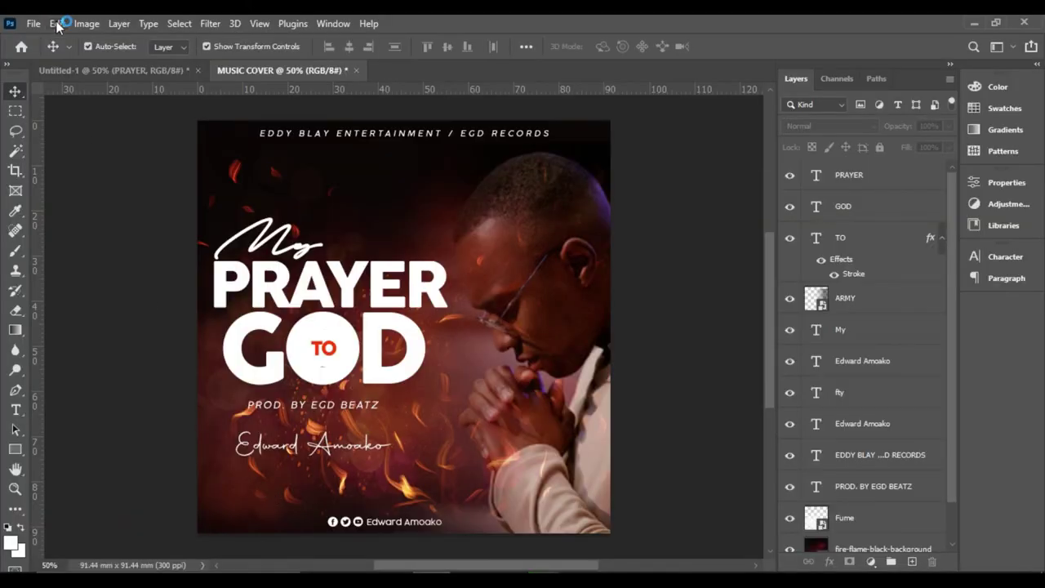
- Open 21408657.psd from ASSGN 5 > RESOURCES > MOCKUP in Photoshop
{"action": "left_click", "coordinate": [31, 24]}
{"action": "left_click", "coordinate": [54, 54]}
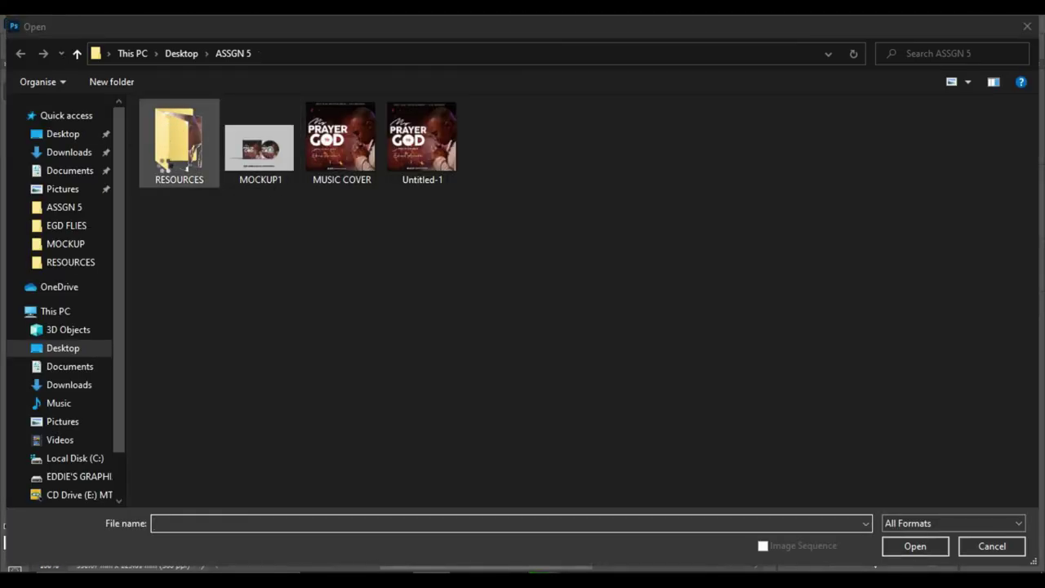
{"action": "double_click", "coordinate": [167, 166]}
{"action": "double_click", "coordinate": [275, 163]}
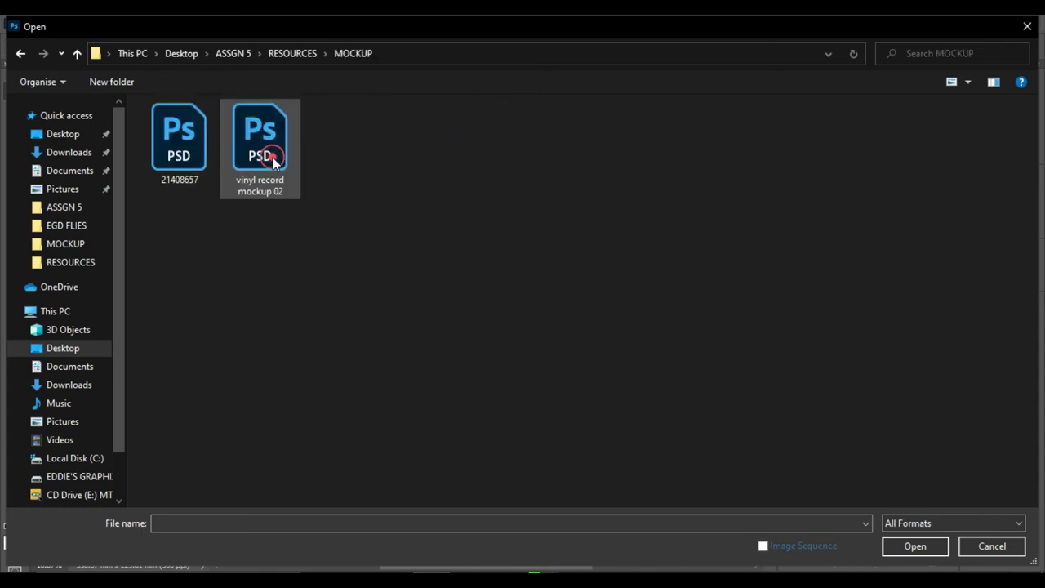
{"action": "double_click", "coordinate": [196, 158]}
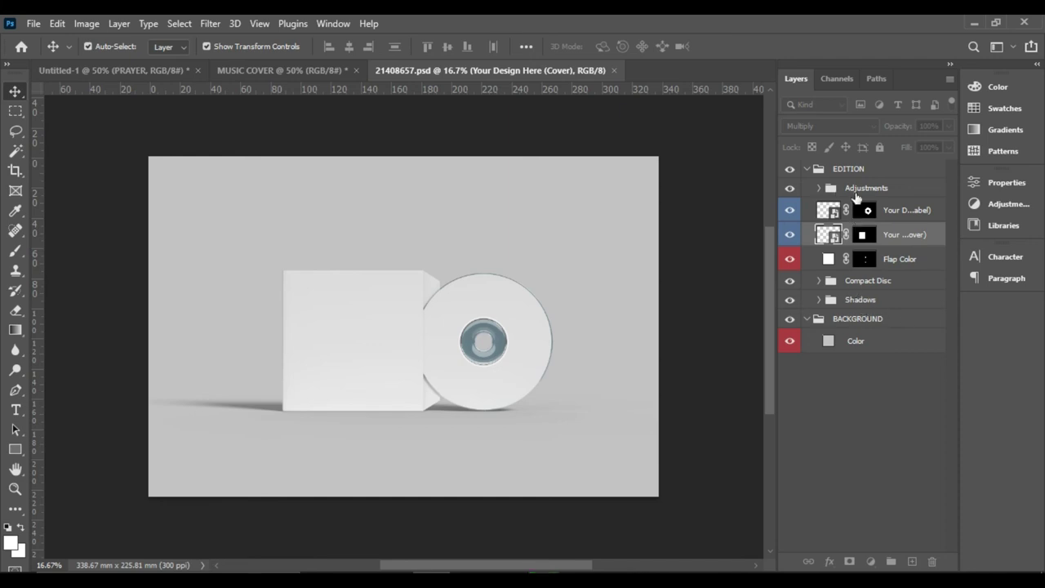
- Open the disc label smart object and place the embedded MUSIC COVER image from ASSGN 5
{"action": "left_click", "coordinate": [913, 211]}
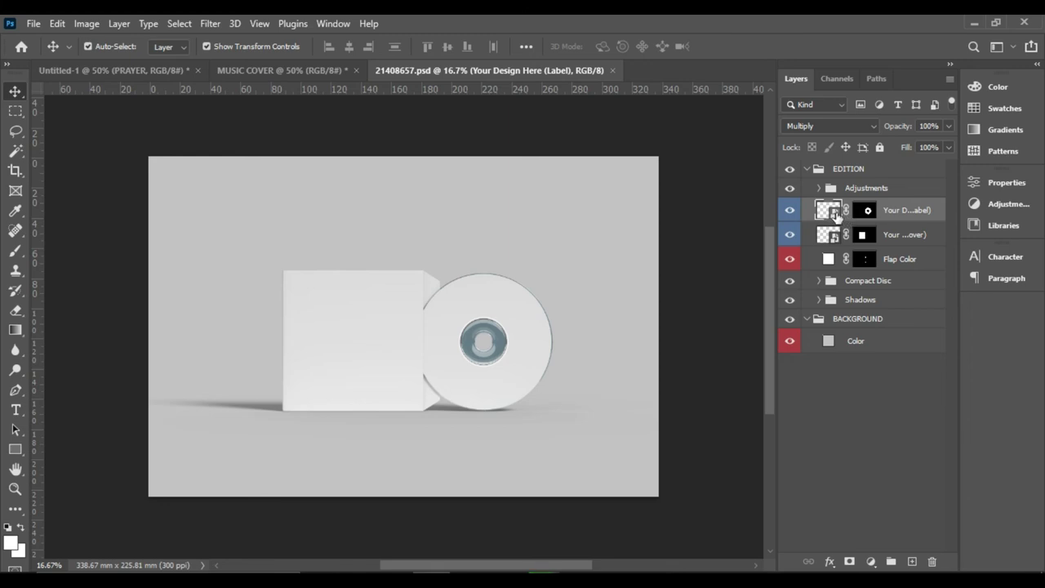
{"action": "double_click", "coordinate": [829, 212]}
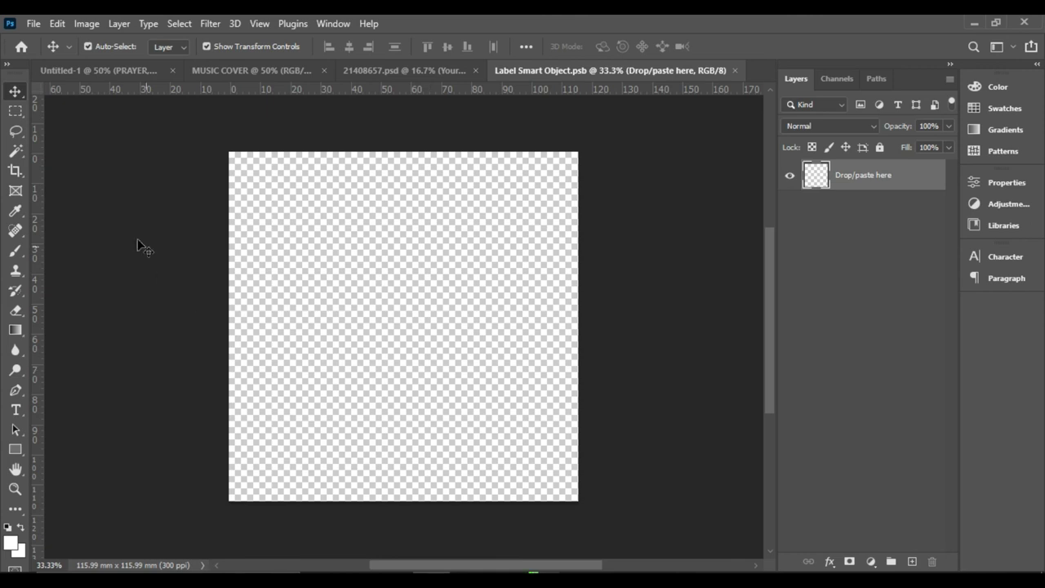
{"action": "left_click", "coordinate": [33, 24]}
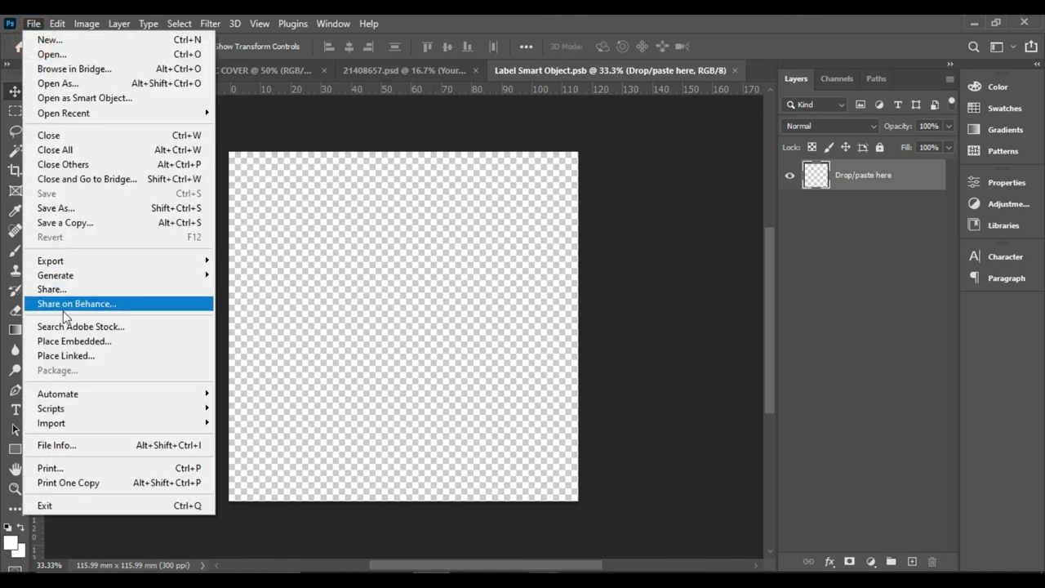
{"action": "left_click", "coordinate": [67, 342]}
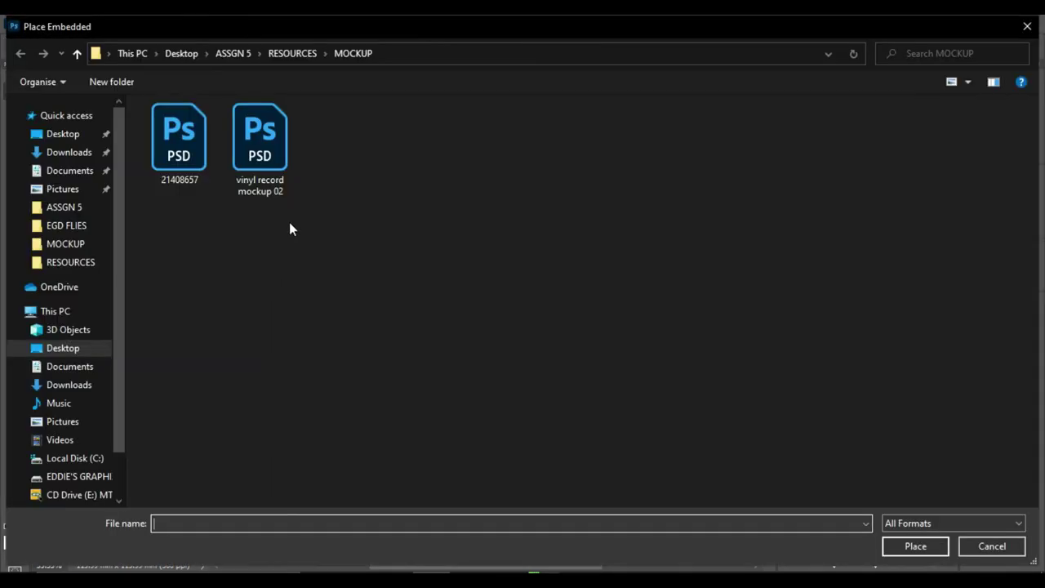
{"action": "left_click", "coordinate": [77, 53]}
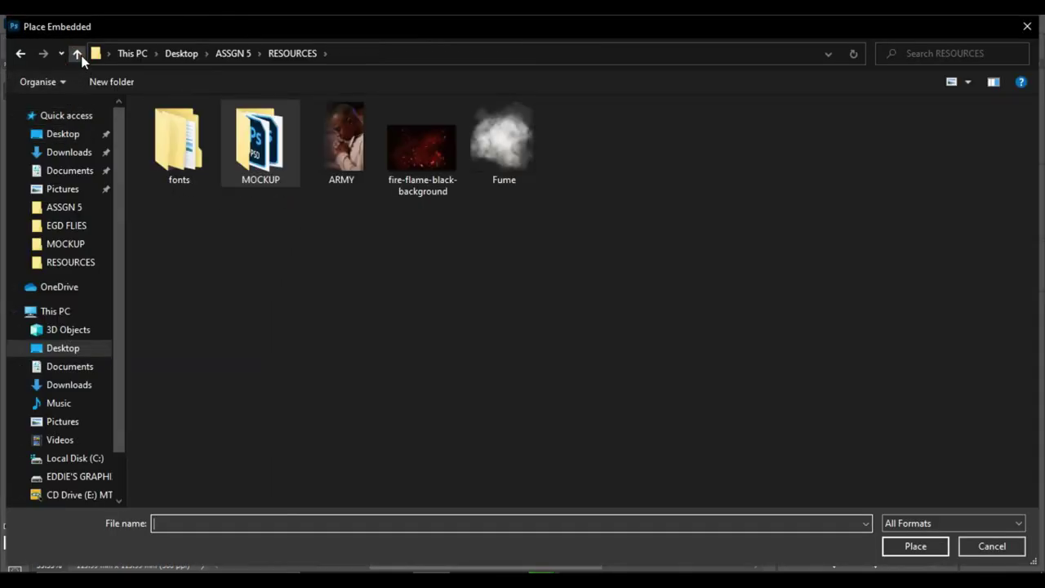
{"action": "left_click", "coordinate": [74, 54]}
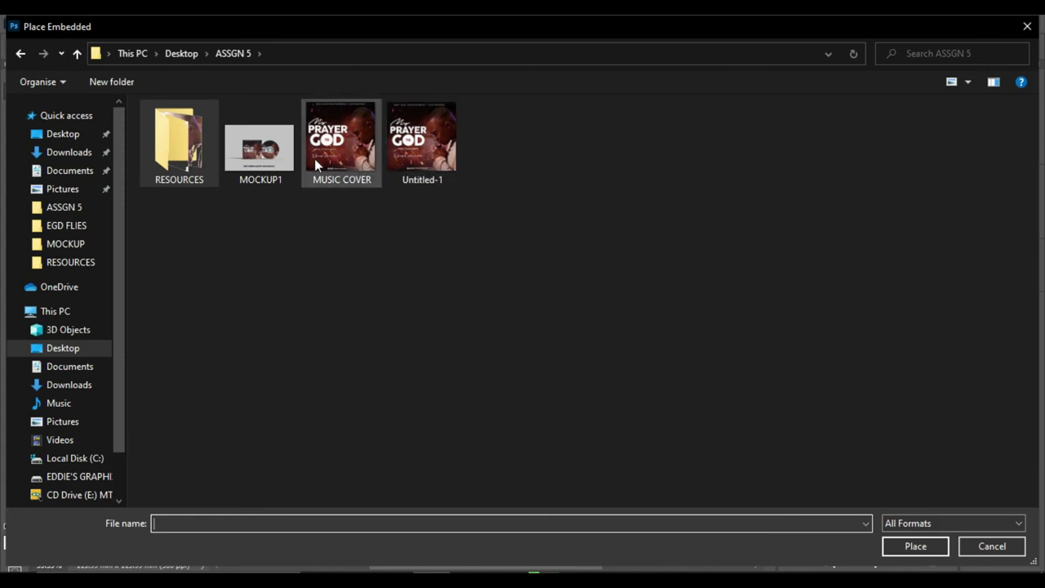
{"action": "double_click", "coordinate": [342, 149]}
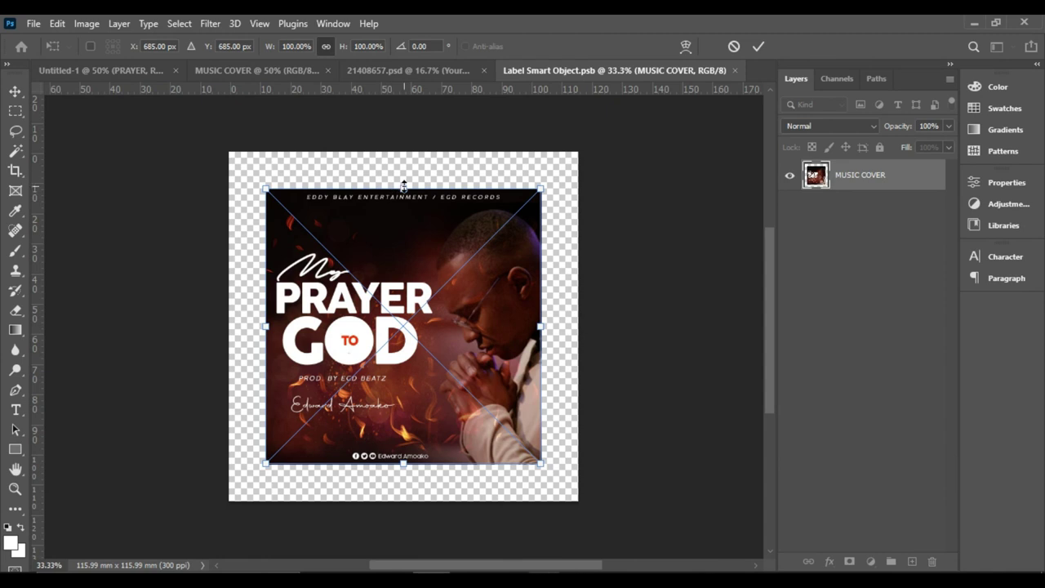
- Scale the cover art to 126.85%, commit, and save the label smart object on closing
{"action": "left_click_drag", "start_coordinate": [404, 186], "coordinate": [411, 145]}
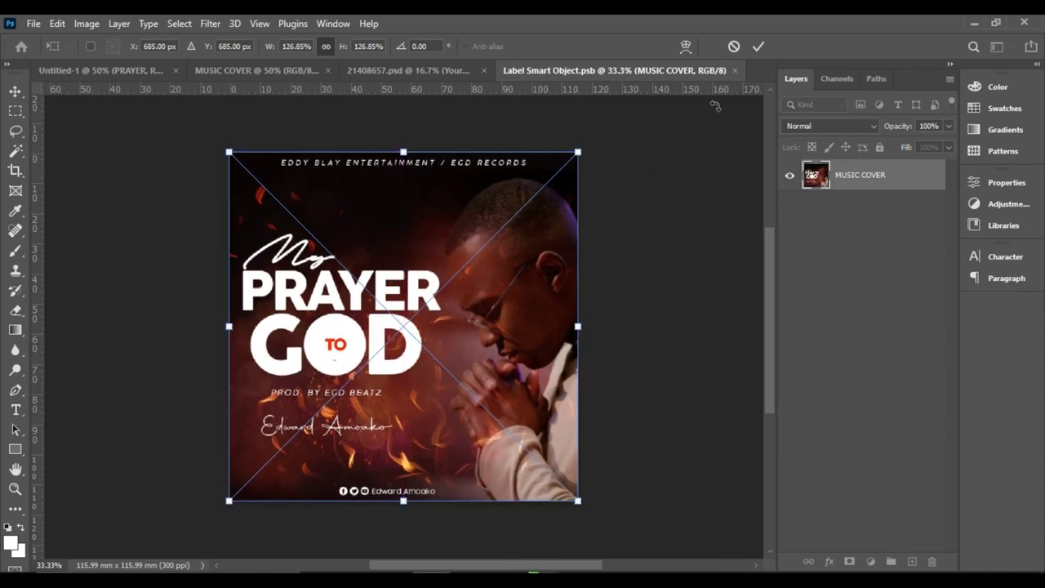
{"action": "left_click", "coordinate": [757, 46]}
{"action": "left_click", "coordinate": [735, 71]}
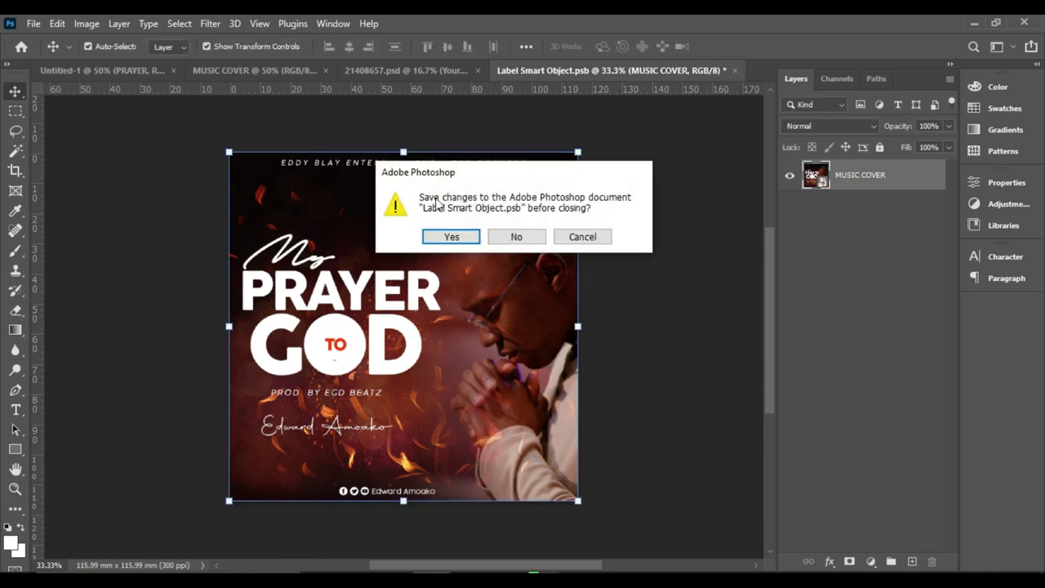
{"action": "left_click", "coordinate": [449, 237]}
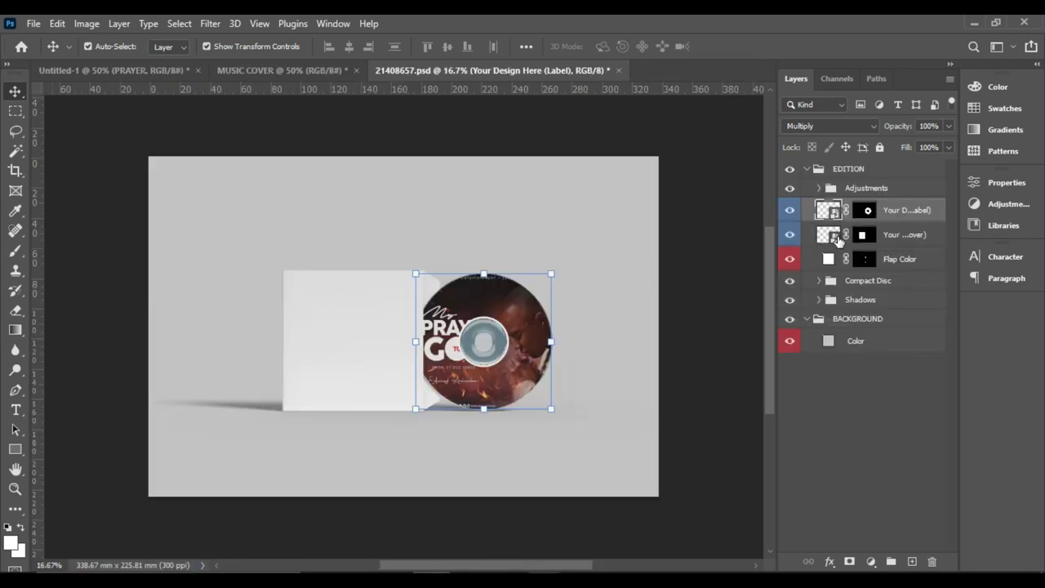
- Open the cover sleeve smart object and place the embedded MUSIC COVER image into it
{"action": "left_click", "coordinate": [350, 348]}
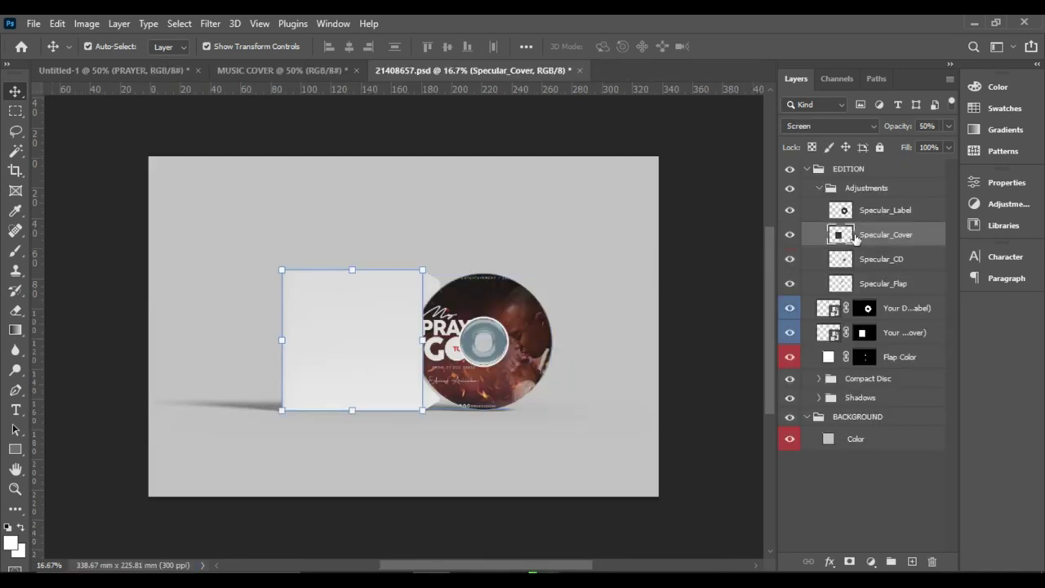
{"action": "left_click", "coordinate": [820, 188]}
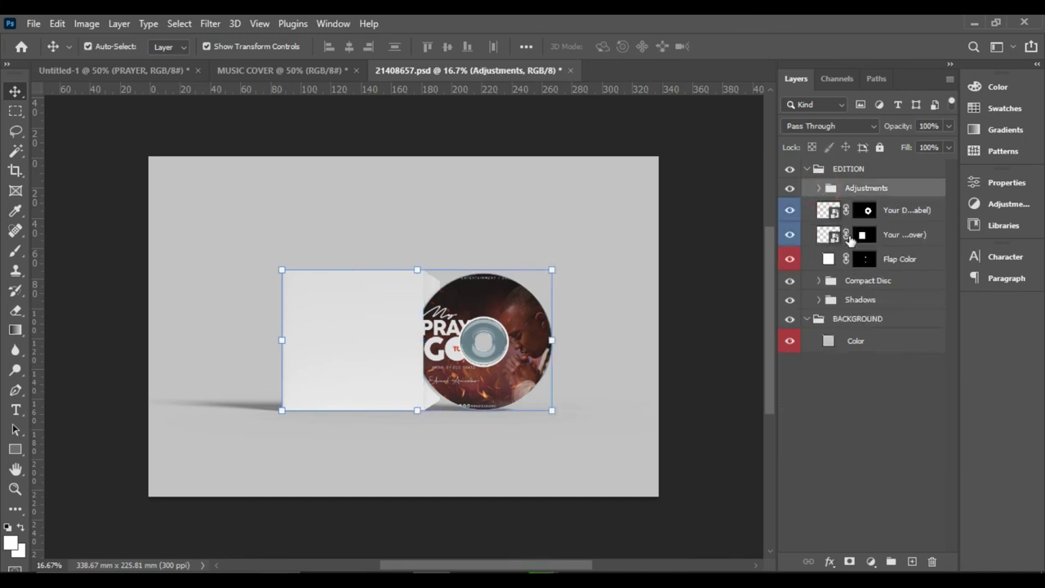
{"action": "double_click", "coordinate": [834, 236]}
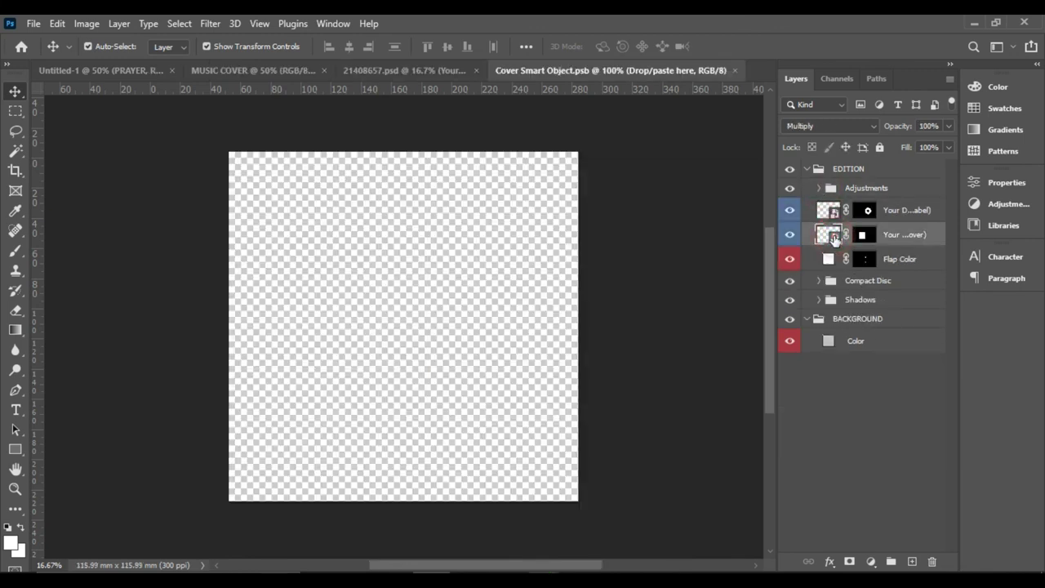
{"action": "left_click", "coordinate": [33, 22]}
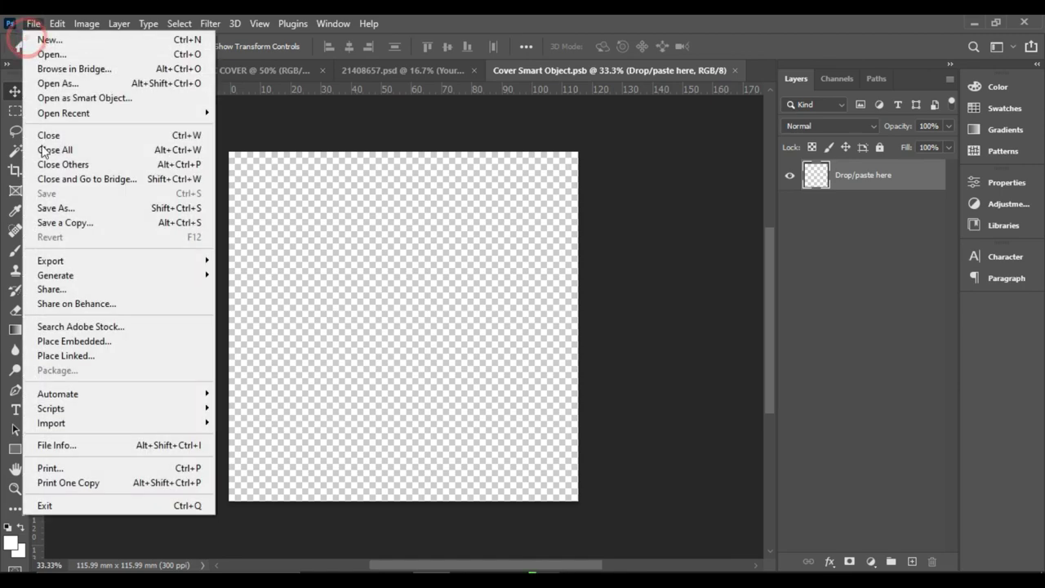
{"action": "left_click", "coordinate": [76, 341]}
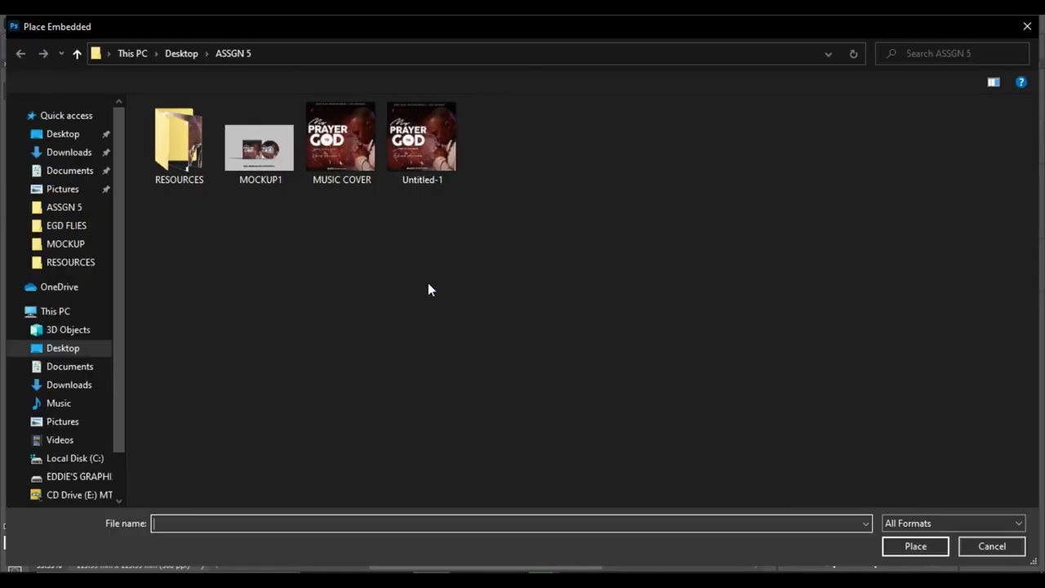
{"action": "double_click", "coordinate": [336, 155]}
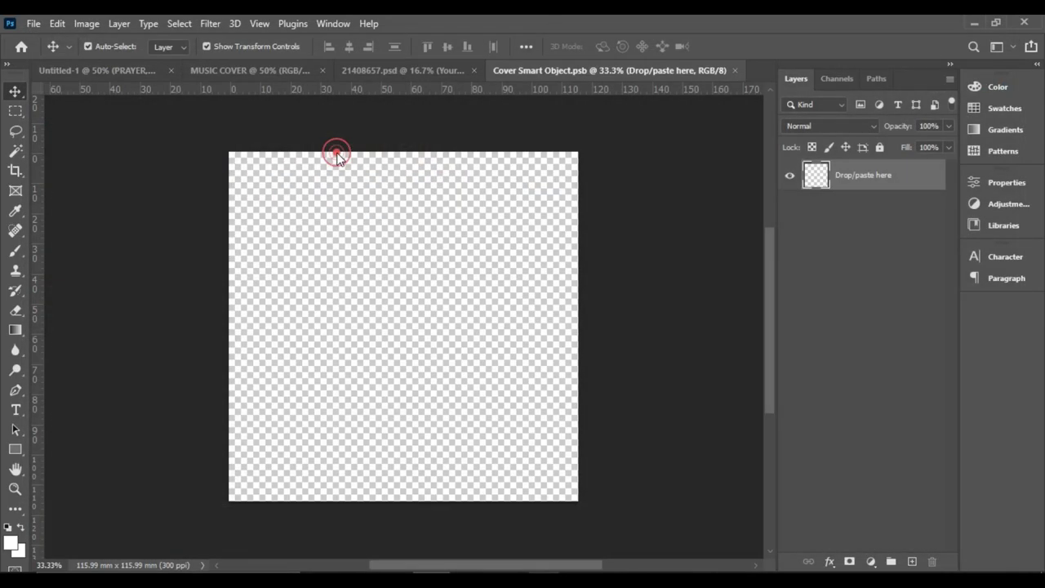
- Enlarge the cover art to fill the sleeve, commit, and save the smart object on closing
{"action": "left_click_drag", "start_coordinate": [404, 189], "coordinate": [411, 151]}
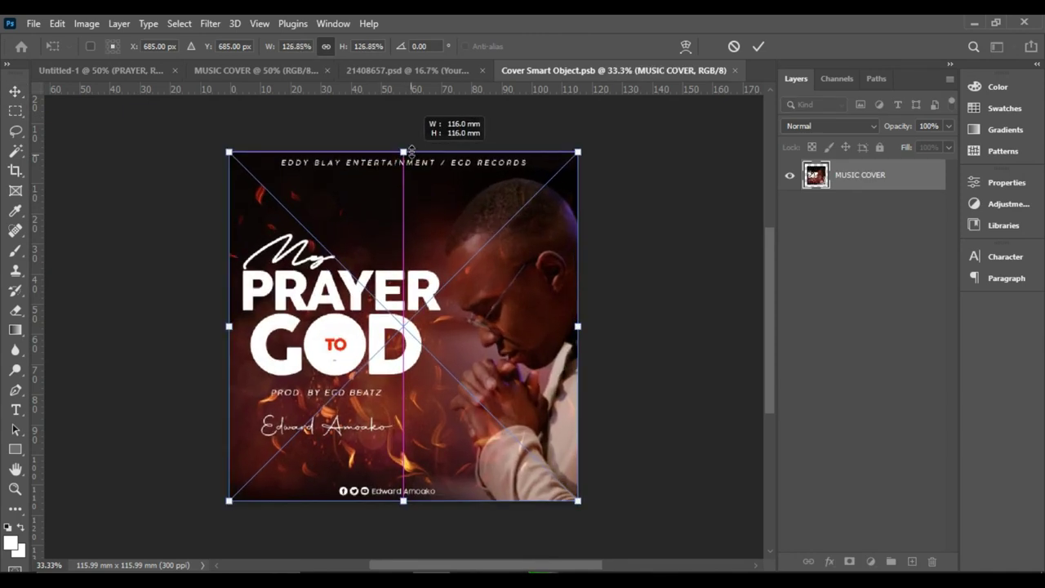
{"action": "left_click", "coordinate": [759, 47]}
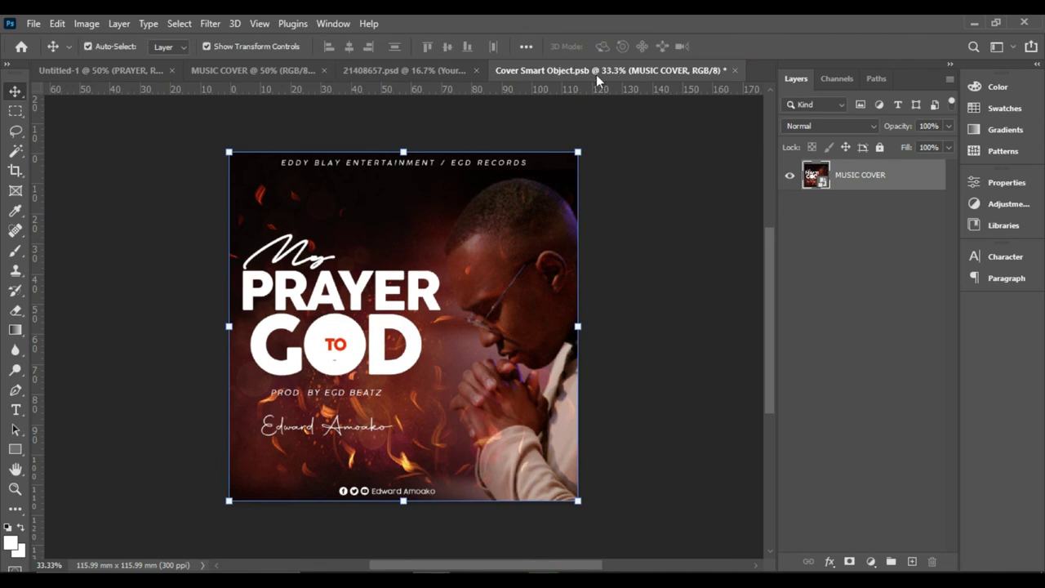
{"action": "left_click", "coordinate": [735, 70]}
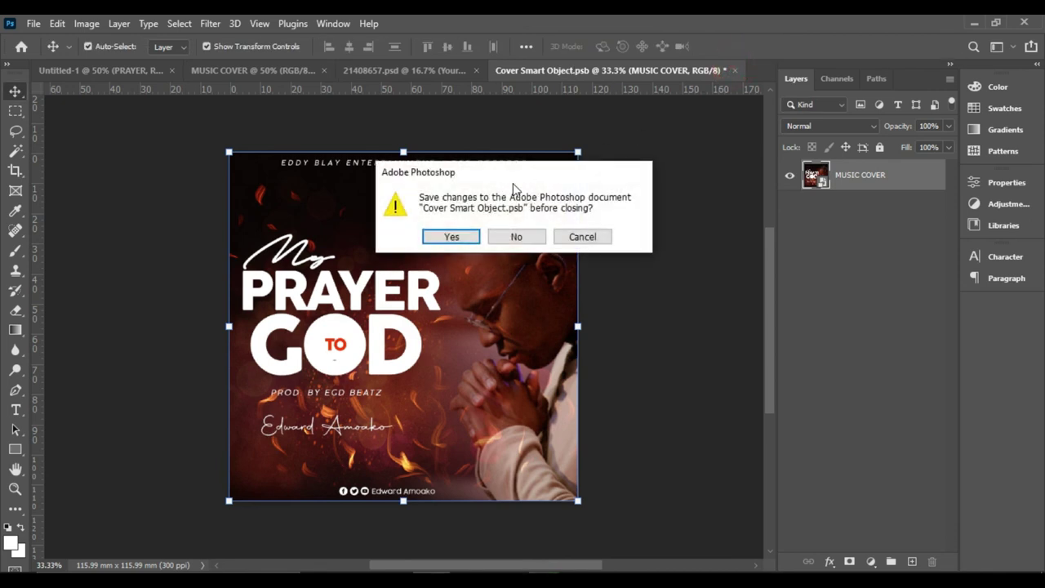
{"action": "left_click", "coordinate": [450, 237]}
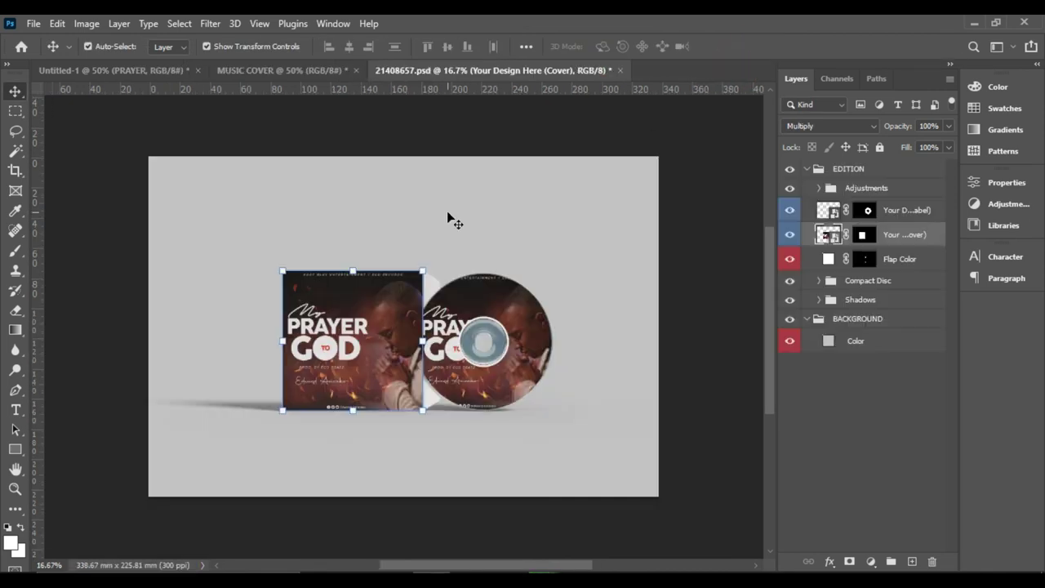
- In the EDITION group, set up the Type tool with Poppins, tracking 0 and 60 pt
{"action": "left_click", "coordinate": [721, 259]}
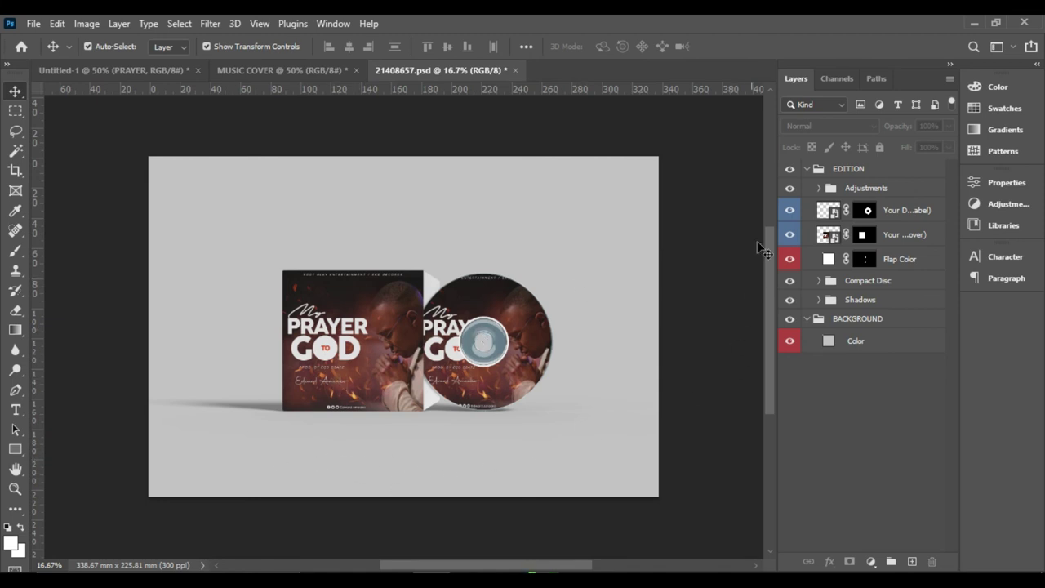
{"action": "left_click", "coordinate": [842, 170]}
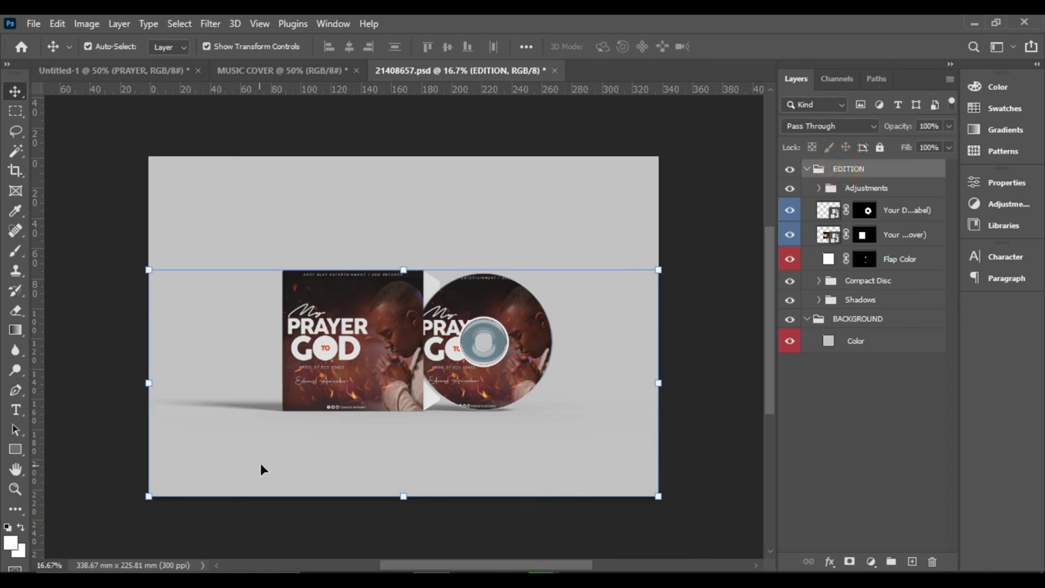
{"action": "left_click", "coordinate": [18, 412]}
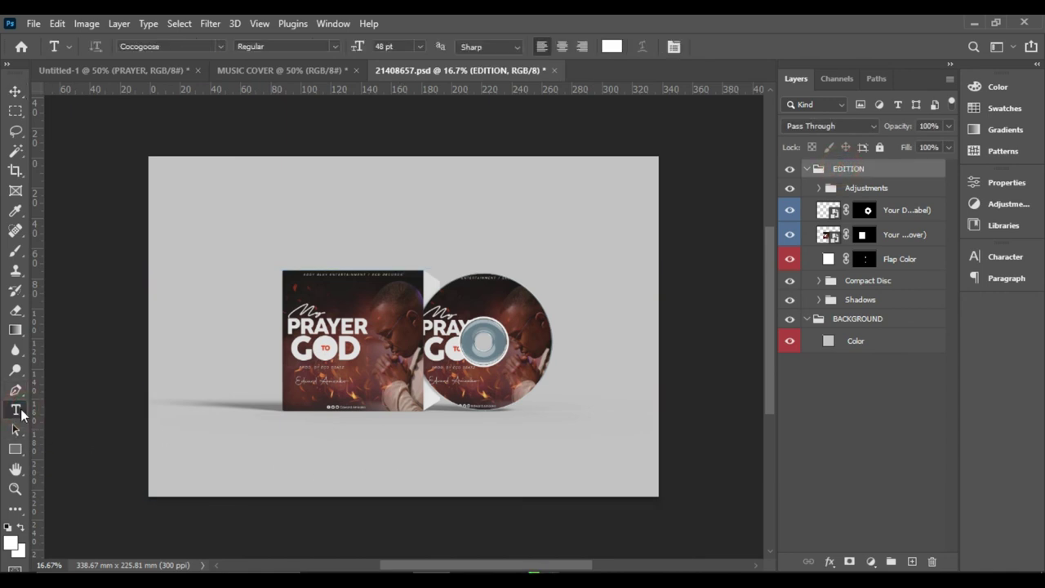
{"action": "left_click", "coordinate": [224, 48]}
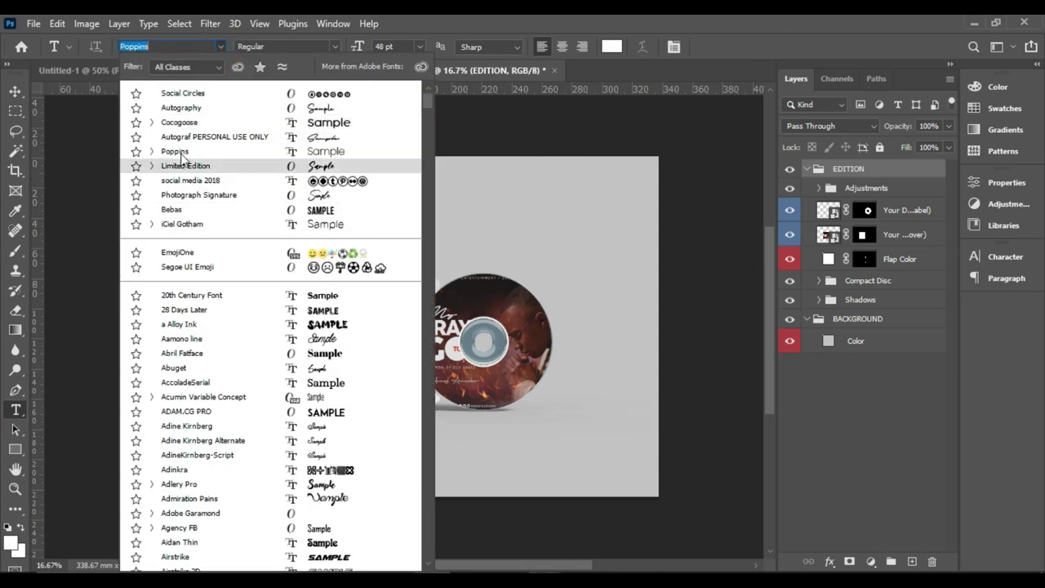
{"action": "left_click", "coordinate": [183, 152]}
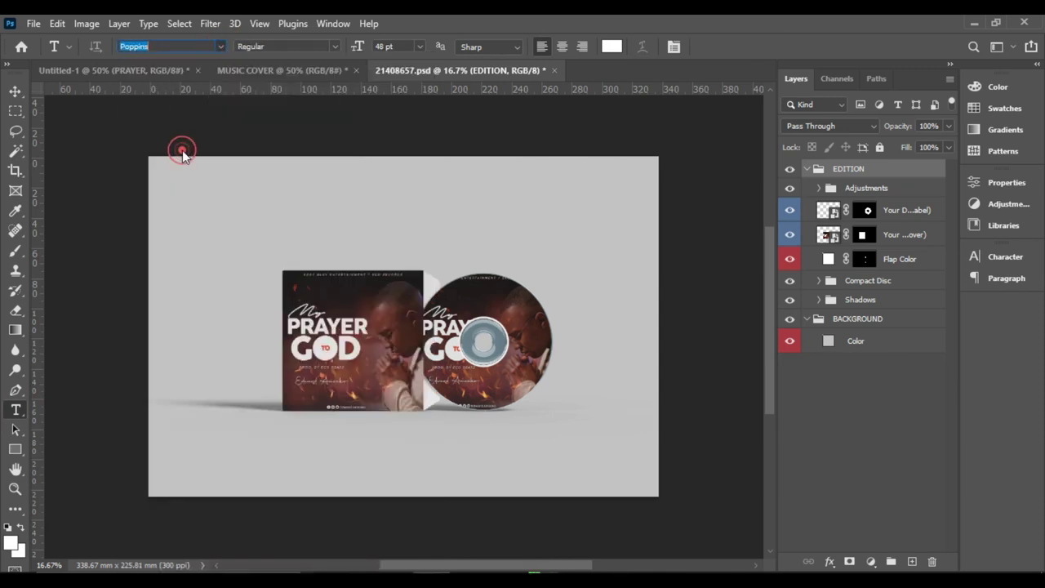
{"action": "left_click", "coordinate": [1005, 256]}
{"action": "left_click", "coordinate": [939, 311]}
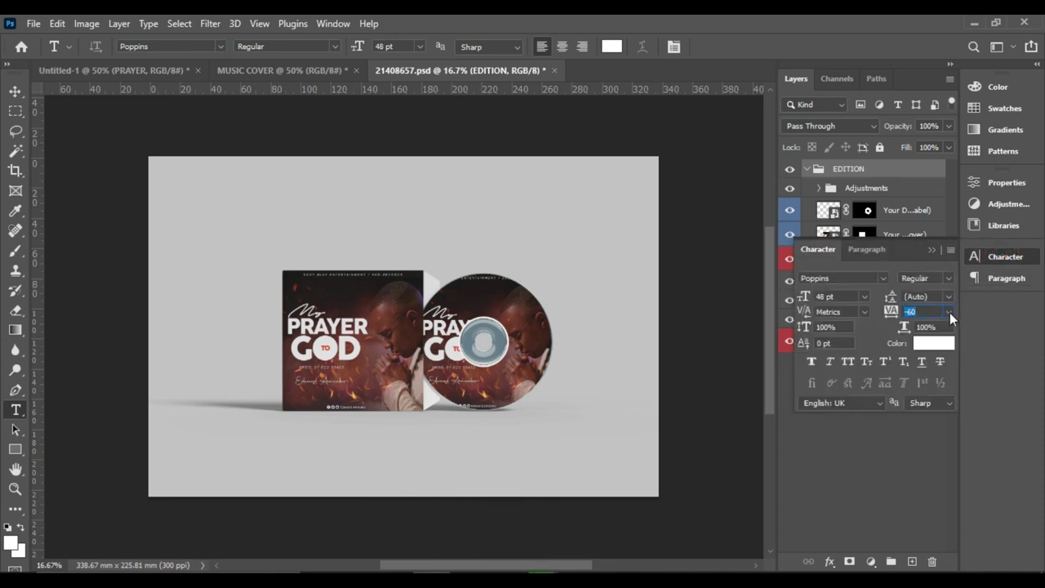
{"action": "left_click", "coordinate": [951, 318]}
{"action": "left_click", "coordinate": [931, 402]}
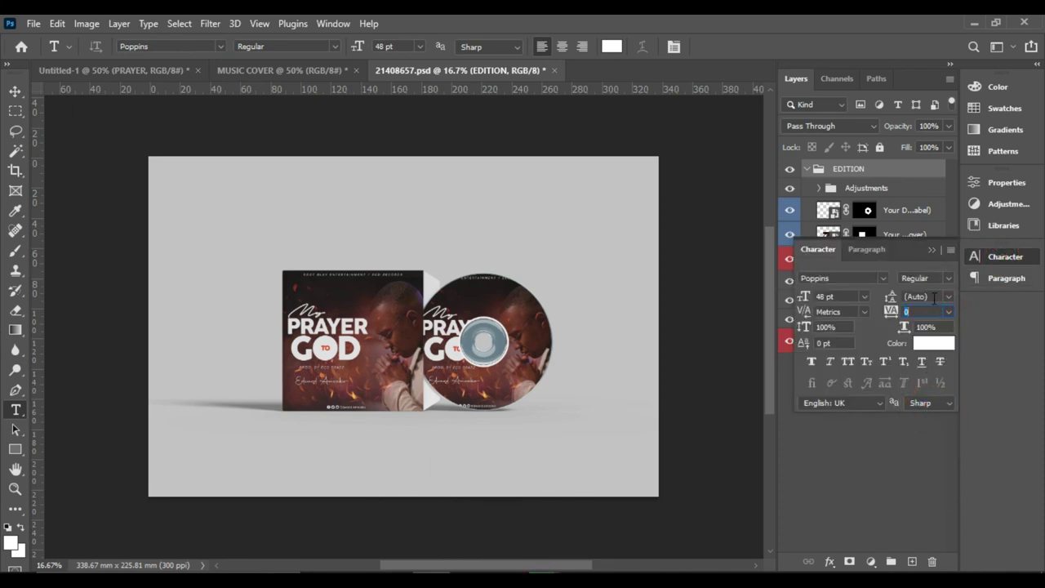
{"action": "left_click", "coordinate": [864, 297]}
{"action": "left_click", "coordinate": [843, 480]}
- Type 'PRE ORDER NOW -' plus a phone number in black 000000 above the CD
{"action": "left_click", "coordinate": [611, 47]}
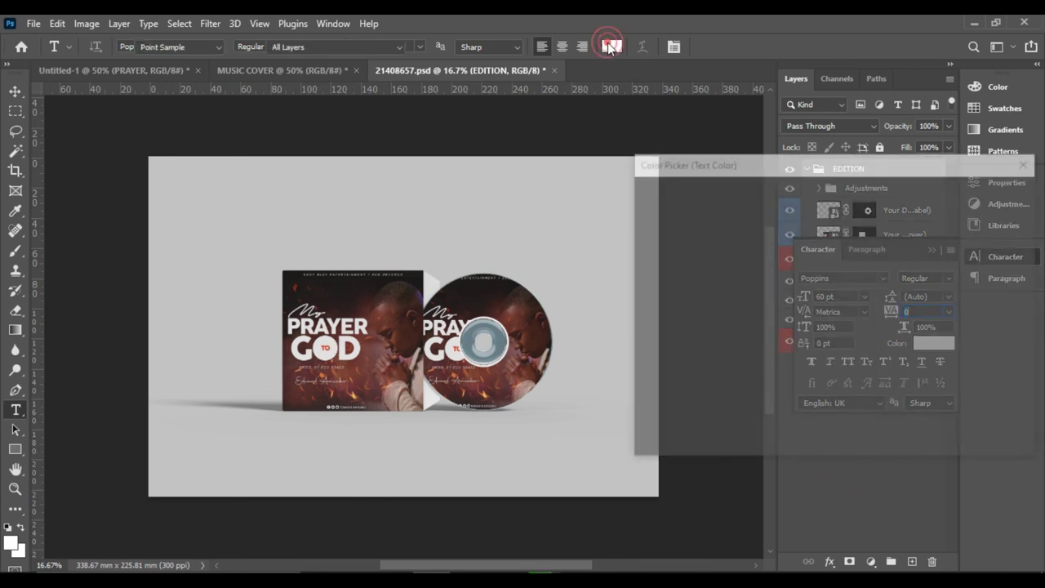
{"action": "type", "text": "000000"}
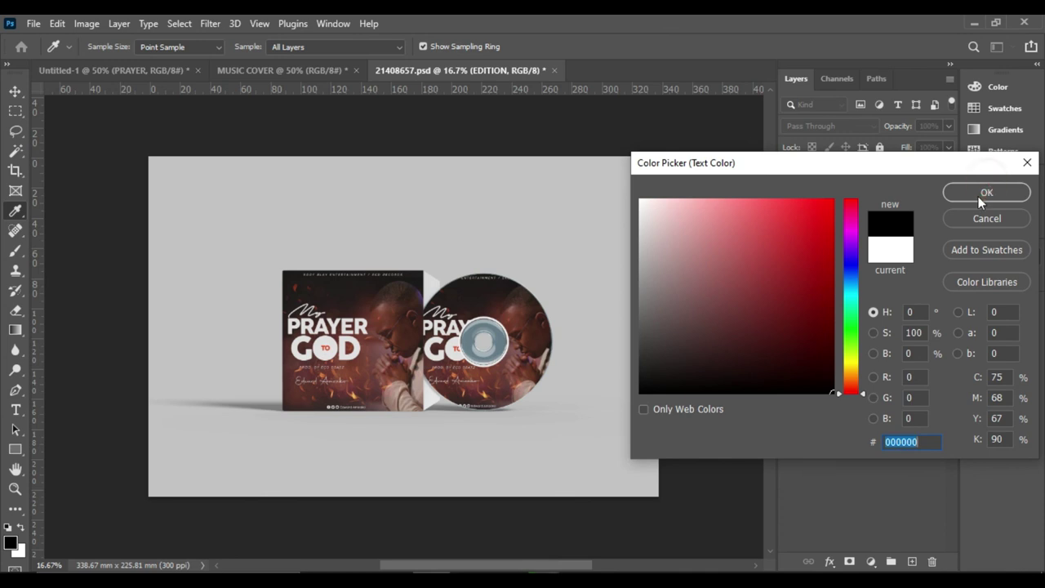
{"action": "left_click", "coordinate": [981, 192]}
{"action": "left_click", "coordinate": [320, 223]}
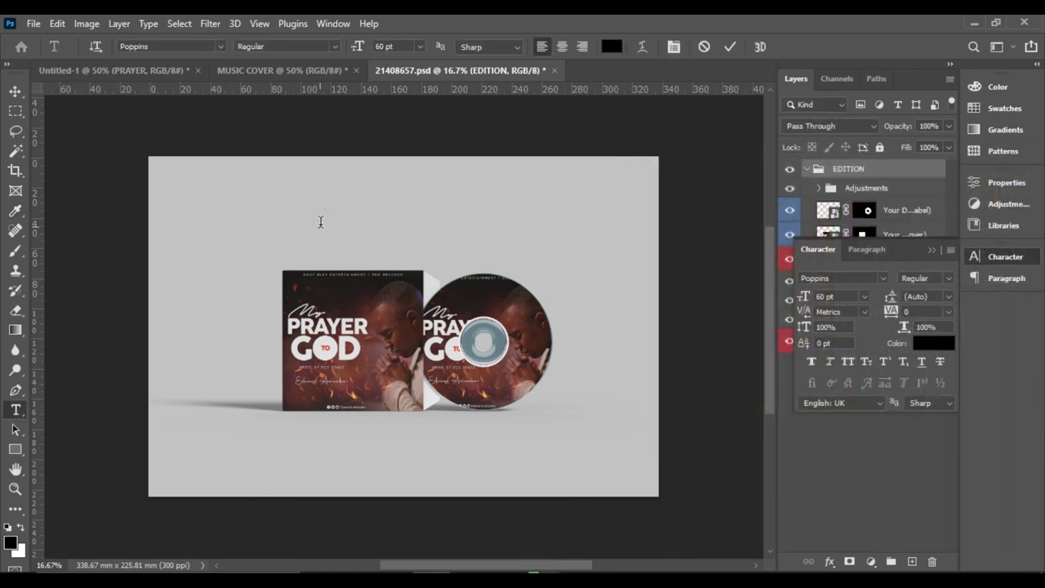
{"action": "type", "text": "PRE ORDE"}
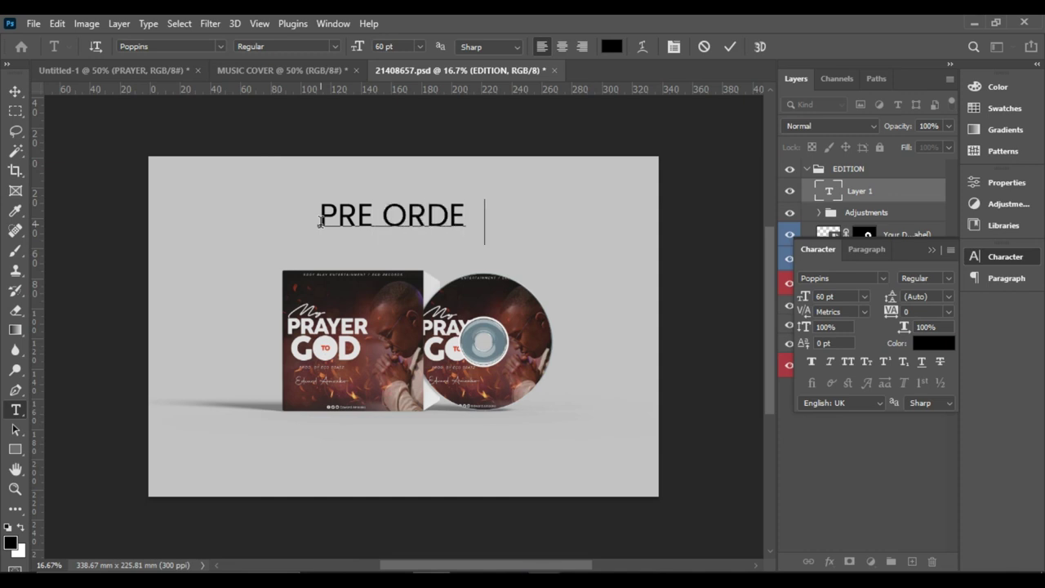
{"action": "type", "text": "R NOW"}
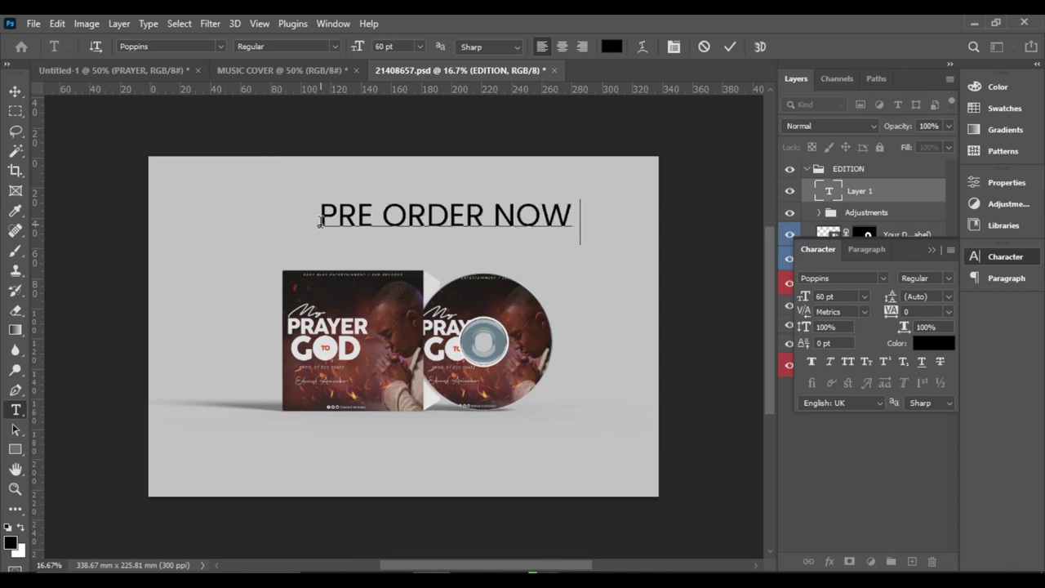
{"action": "type", "text": " - 05412"}
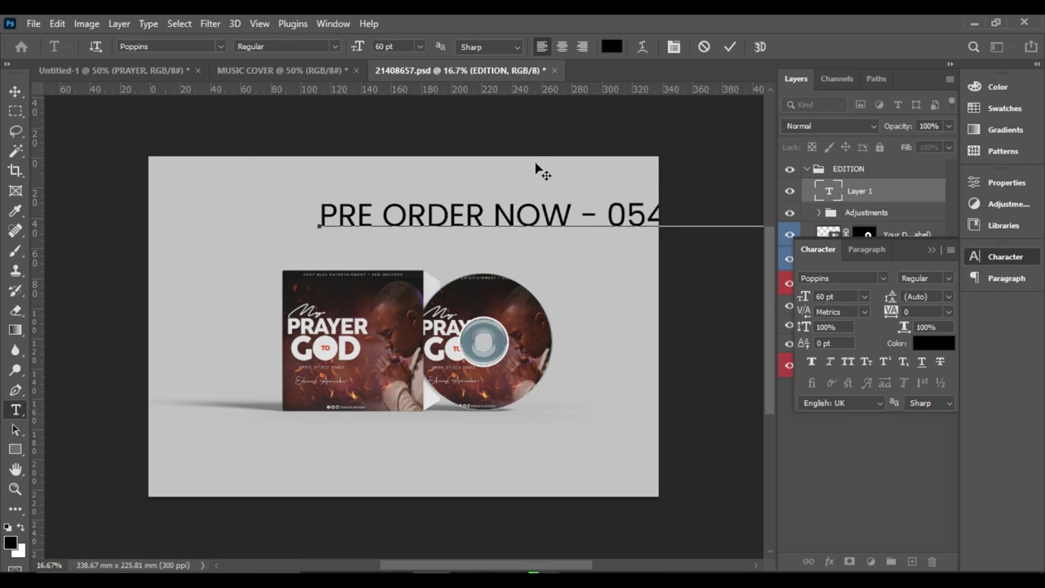
{"action": "left_click", "coordinate": [731, 46]}
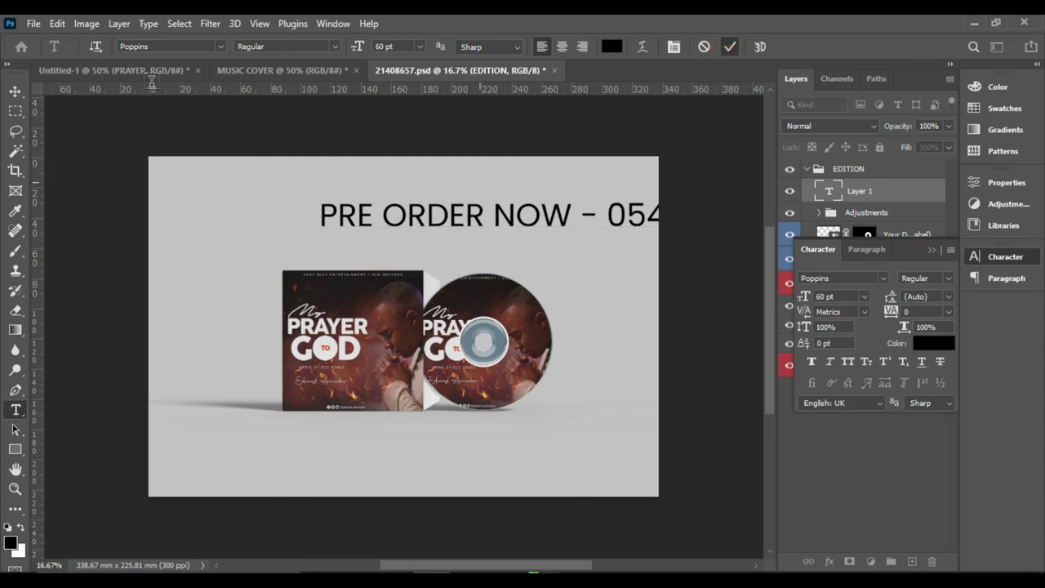
- Make the PRE ORDER NOW text Bold at 30 pt
{"action": "left_click", "coordinate": [15, 92]}
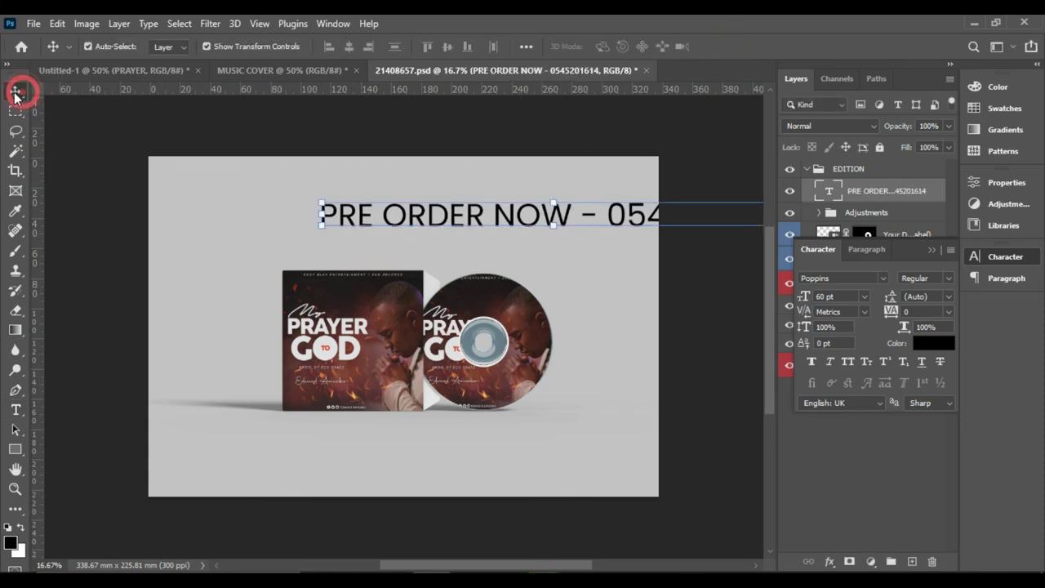
{"action": "left_click", "coordinate": [947, 279]}
{"action": "left_click", "coordinate": [929, 436]}
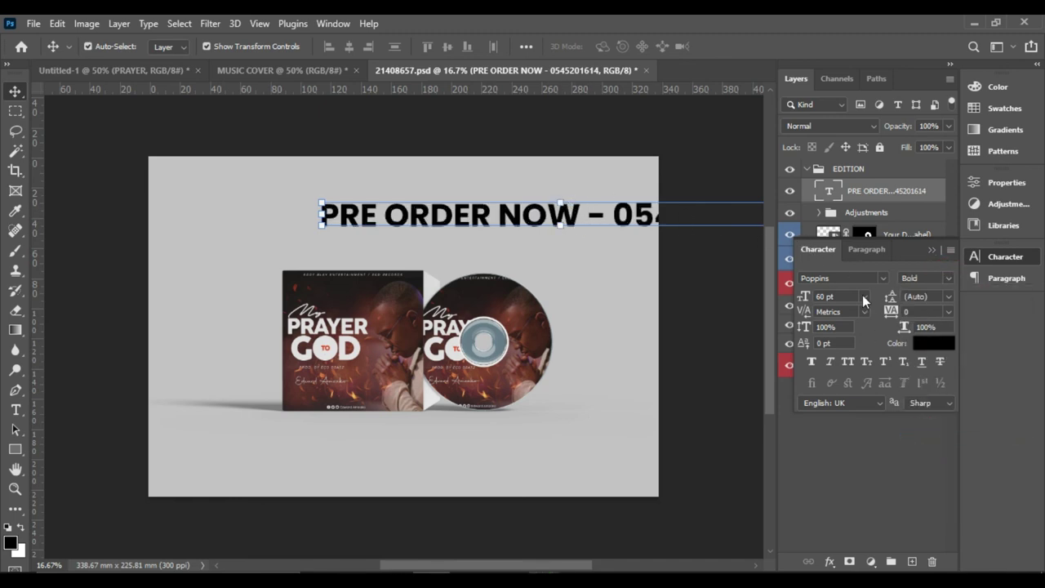
{"action": "left_click", "coordinate": [864, 299]}
{"action": "left_click", "coordinate": [840, 443]}
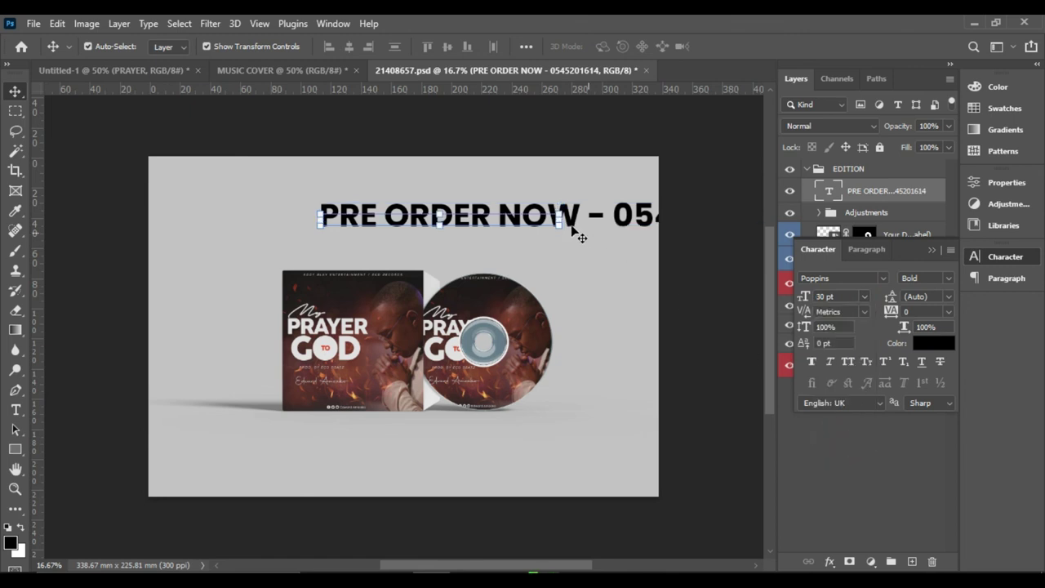
- Move the text line to the bottom centre below the CD and collapse the Character panel
{"action": "left_click_drag", "start_coordinate": [500, 215], "coordinate": [498, 239]}
{"action": "left_click_drag", "start_coordinate": [498, 276], "coordinate": [467, 458]}
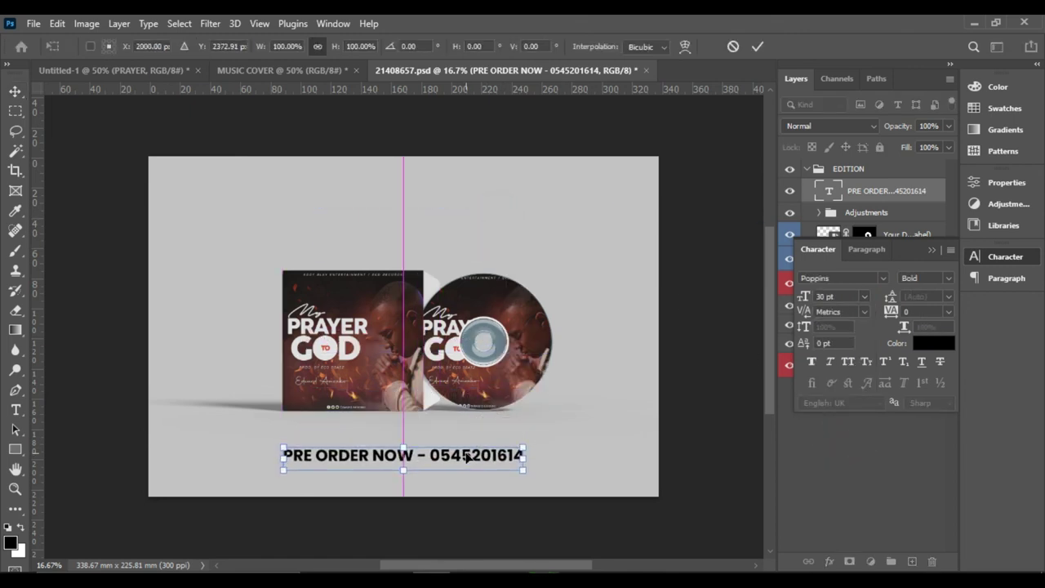
{"action": "left_click", "coordinate": [467, 455]}
{"action": "left_click", "coordinate": [738, 373]}
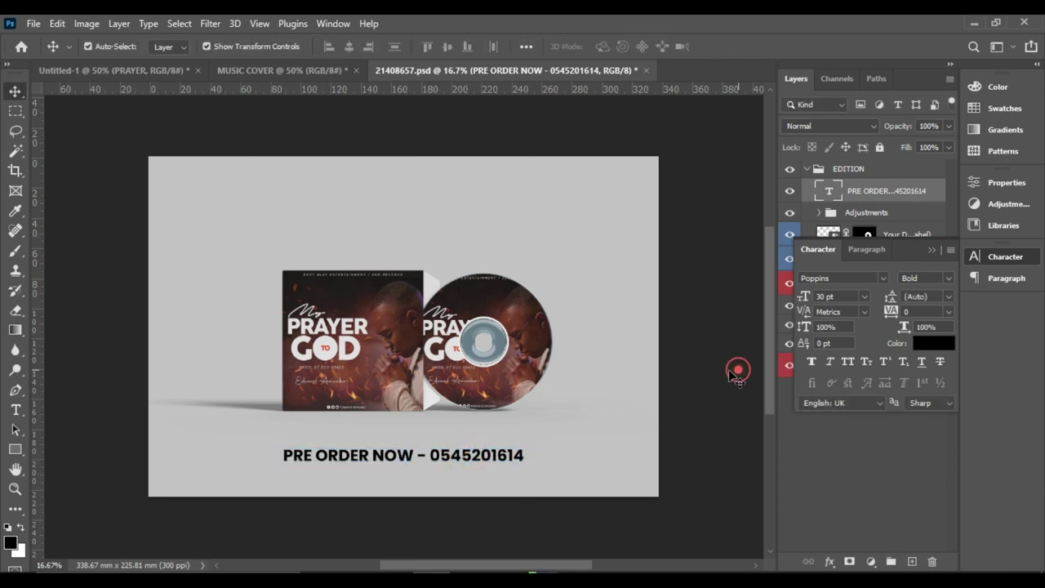
{"action": "left_click", "coordinate": [932, 249]}
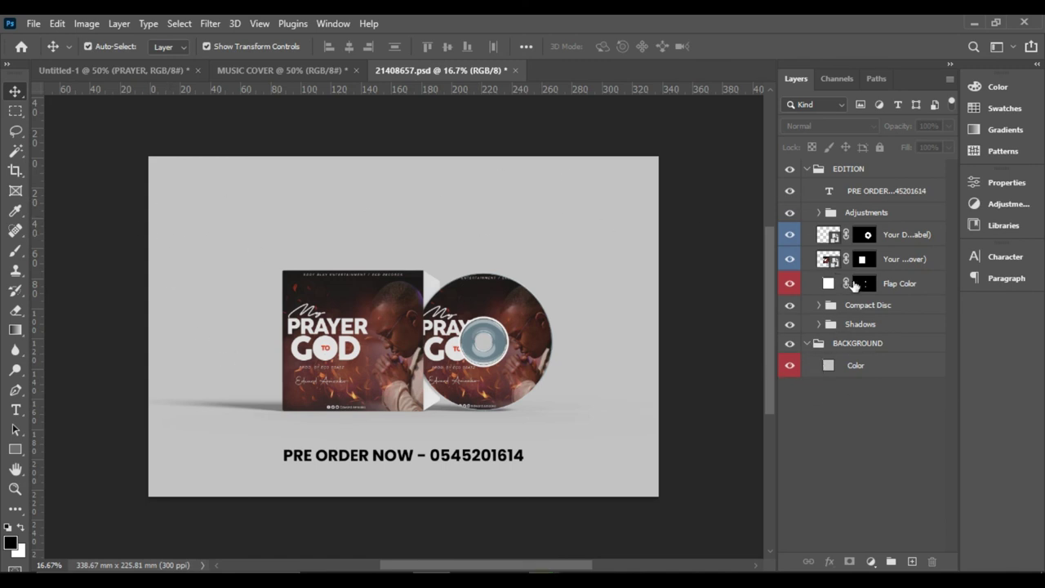
- Fill the Flap Color layer with muted brown 8b665a sampled from the CD artwork
{"action": "left_click", "coordinate": [829, 285]}
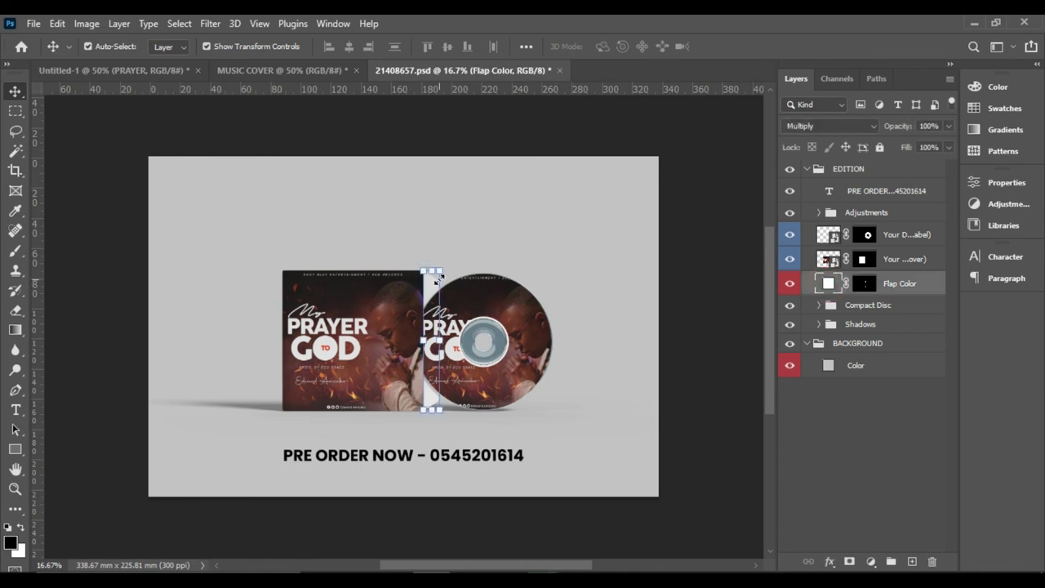
{"action": "double_click", "coordinate": [829, 286]}
{"action": "left_click", "coordinate": [754, 283]}
{"action": "left_click", "coordinate": [814, 287]}
{"action": "left_click", "coordinate": [779, 240]}
{"action": "left_click", "coordinate": [507, 304]}
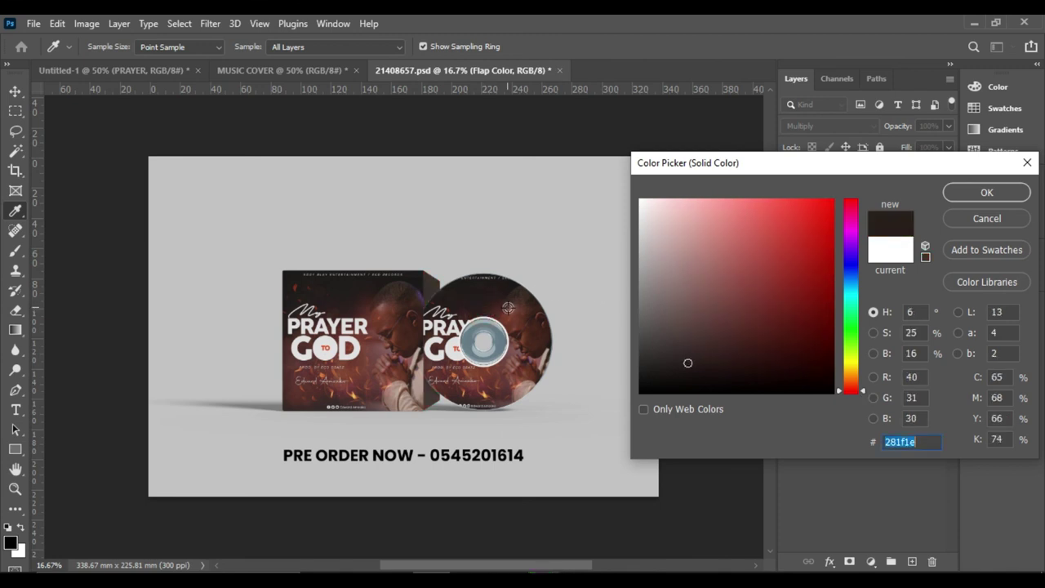
{"action": "left_click", "coordinate": [508, 307]}
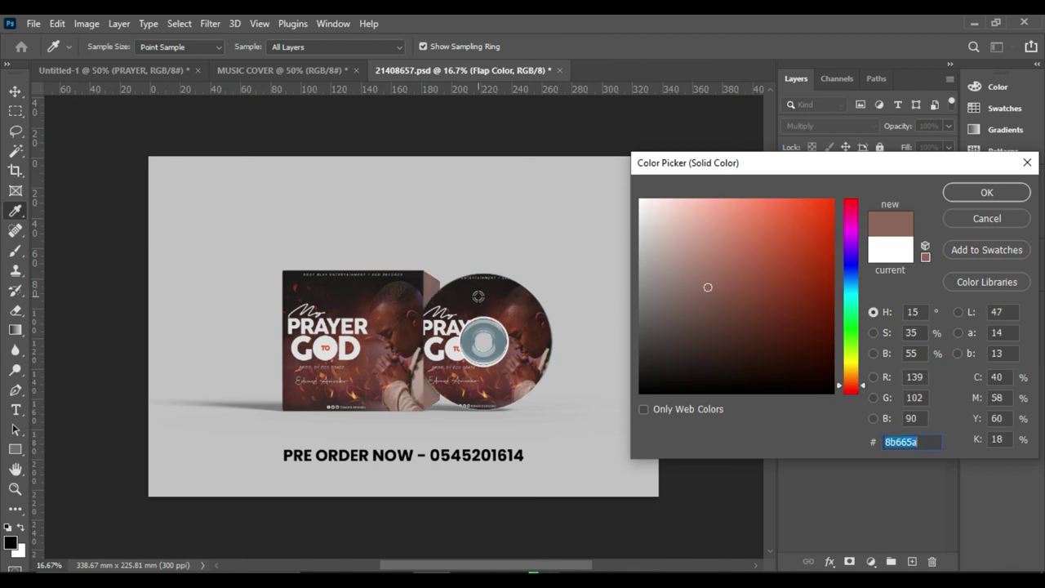
{"action": "left_click", "coordinate": [979, 195]}
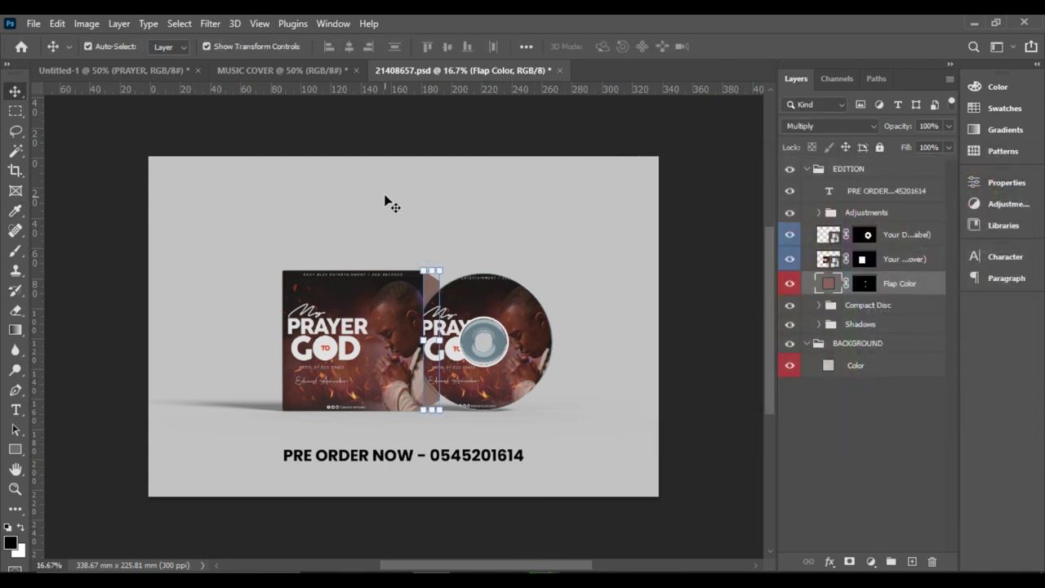
{"action": "left_click", "coordinate": [832, 368]}
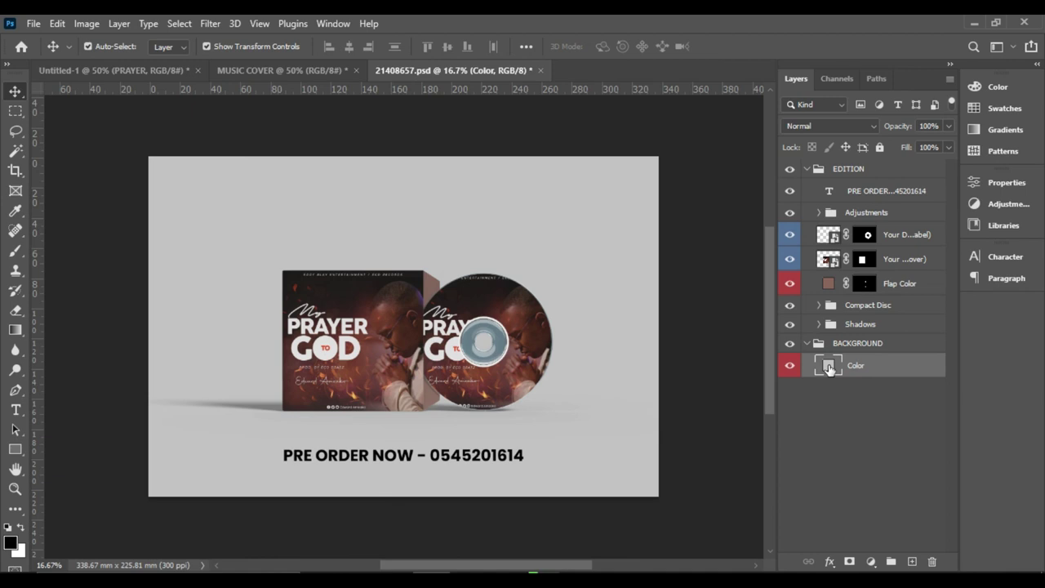
- Open the background Color fill and try dark red, red and pink shades
{"action": "double_click", "coordinate": [829, 368]}
{"action": "left_click", "coordinate": [789, 327]}
{"action": "left_click", "coordinate": [824, 248]}
{"action": "left_click", "coordinate": [730, 234]}
{"action": "left_click", "coordinate": [704, 211]}
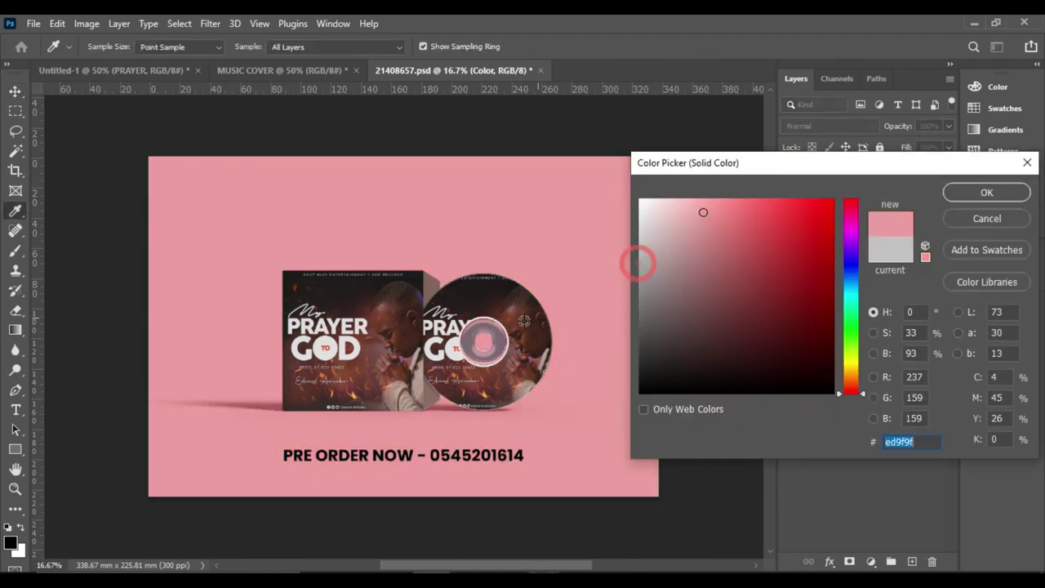
- Sample several tones from the CD artwork and settle on light grey dedede
{"action": "left_click", "coordinate": [514, 329]}
{"action": "left_click", "coordinate": [501, 380]}
{"action": "left_click", "coordinate": [484, 380]}
{"action": "left_click", "coordinate": [462, 297]}
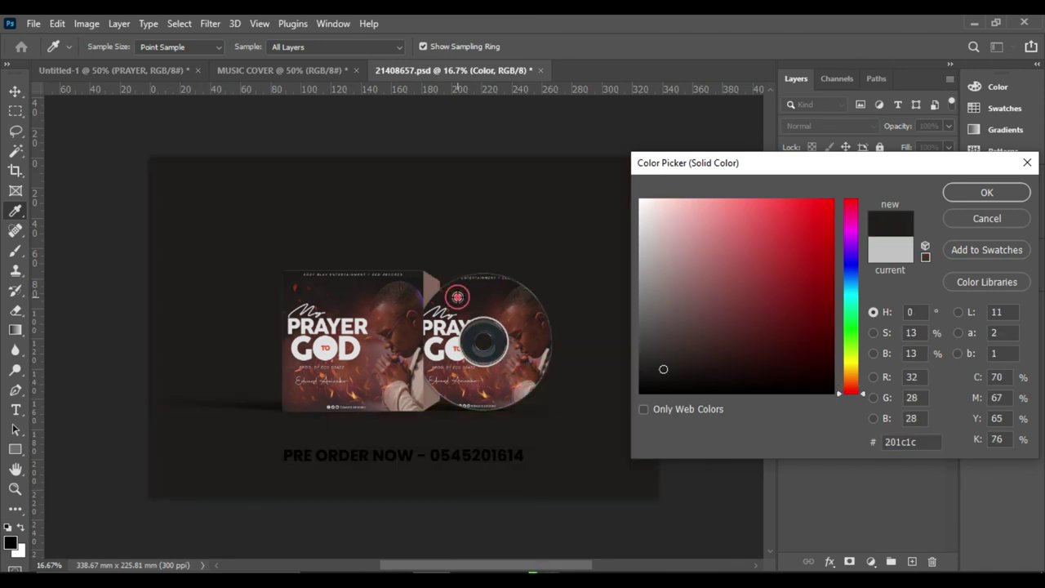
{"action": "left_click", "coordinate": [530, 349]}
{"action": "left_click", "coordinate": [520, 342]}
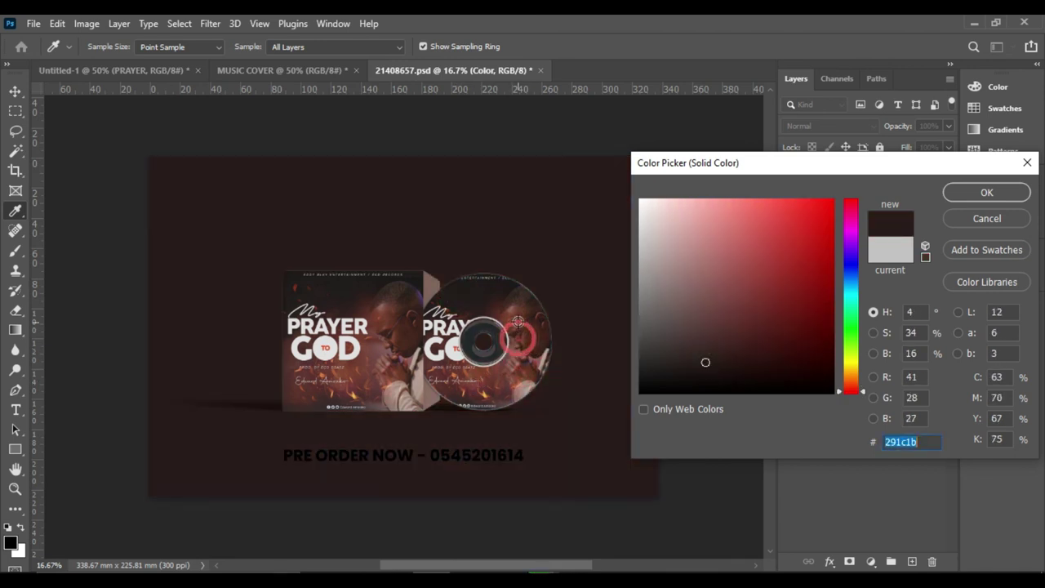
{"action": "left_click", "coordinate": [518, 321]}
{"action": "left_click", "coordinate": [445, 351]}
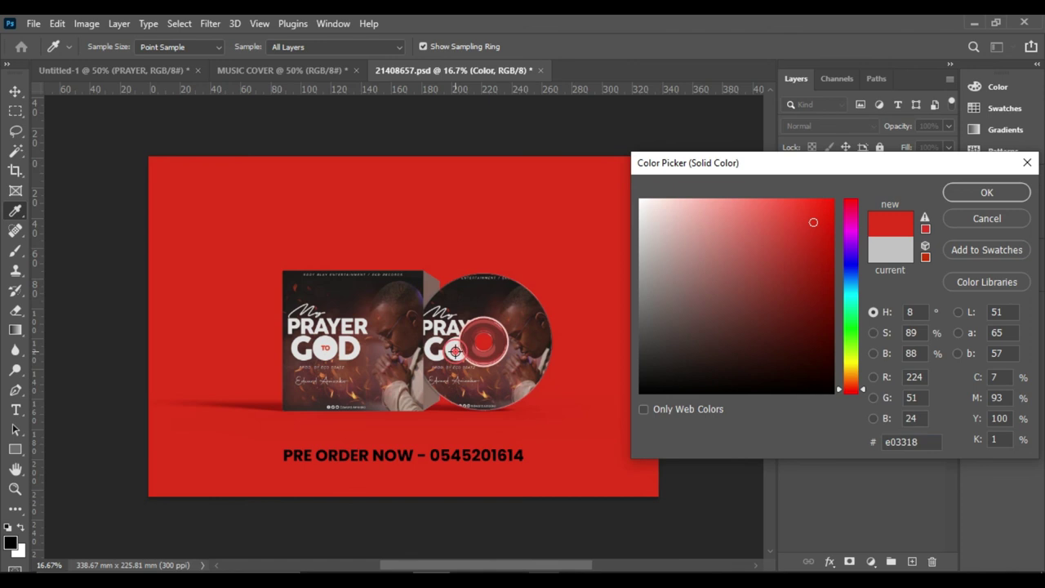
{"action": "left_click", "coordinate": [438, 328]}
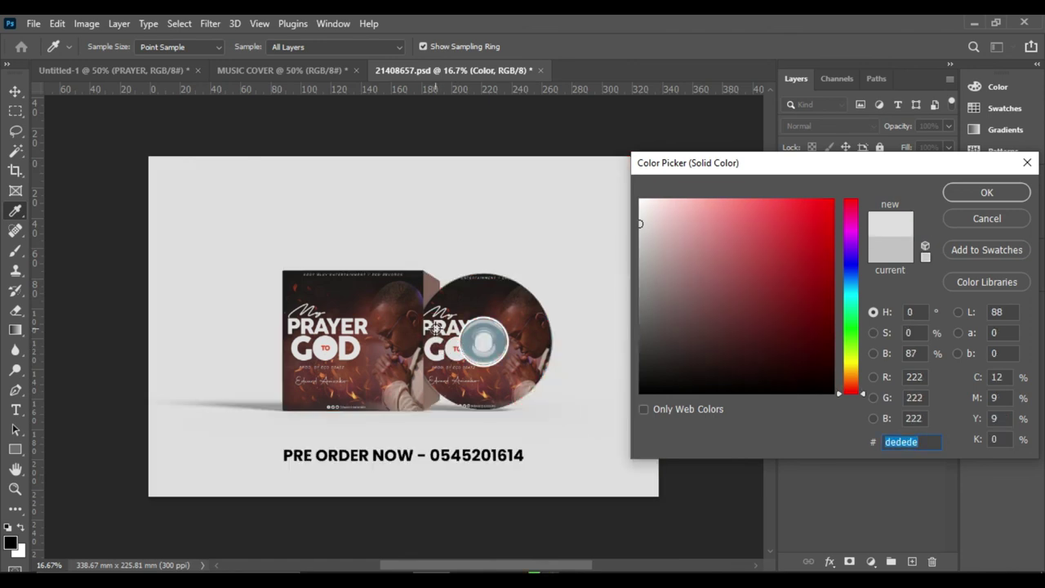
{"action": "left_click", "coordinate": [953, 196]}
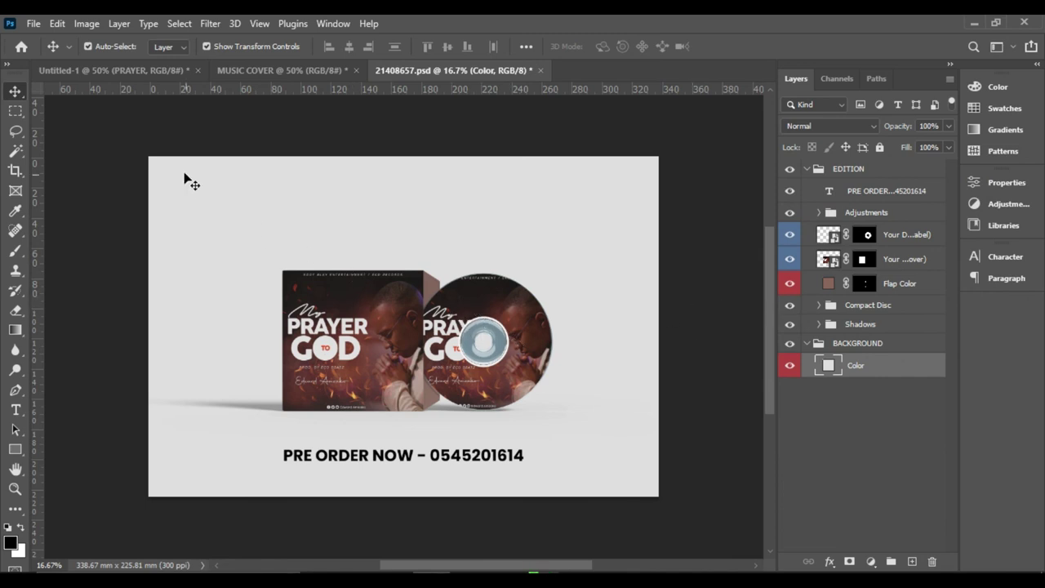
- Save a Maximum-quality (12) JPEG copy named MOCKUP into ASSGN 5, then switch to File Explorer
{"action": "left_click", "coordinate": [34, 24]}
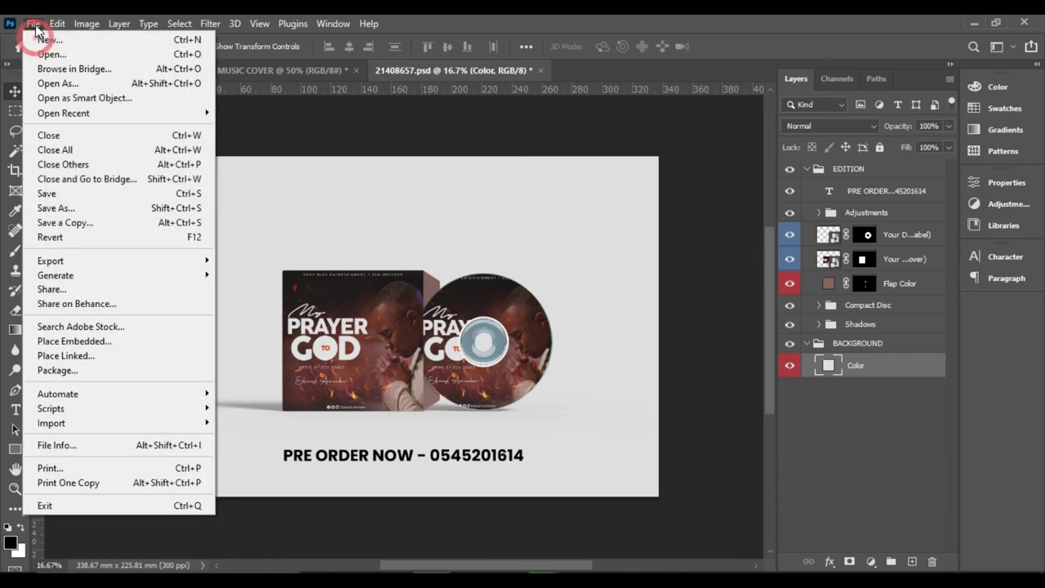
{"action": "left_click", "coordinate": [63, 222]}
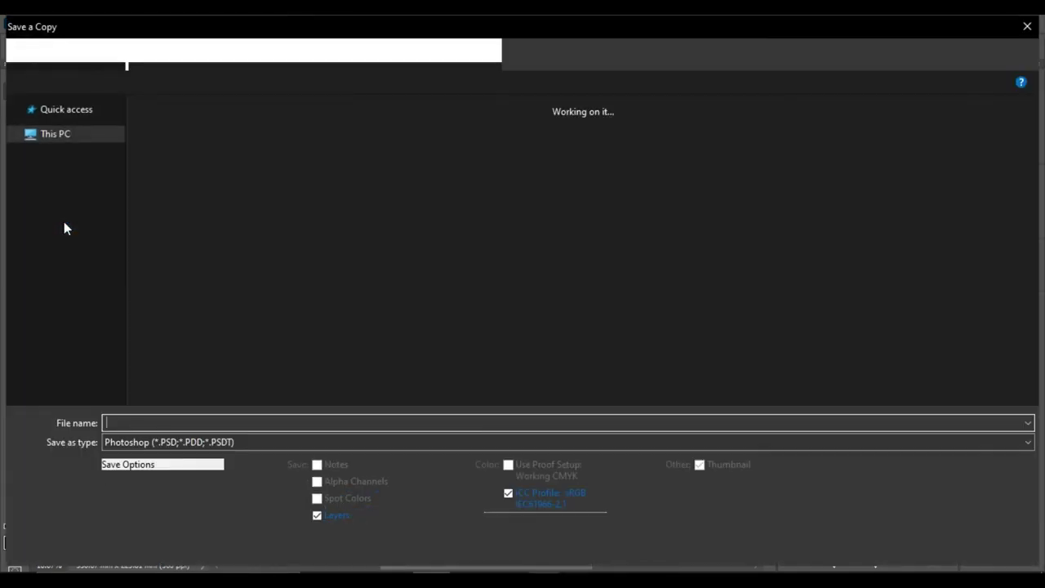
{"action": "left_click", "coordinate": [141, 442]}
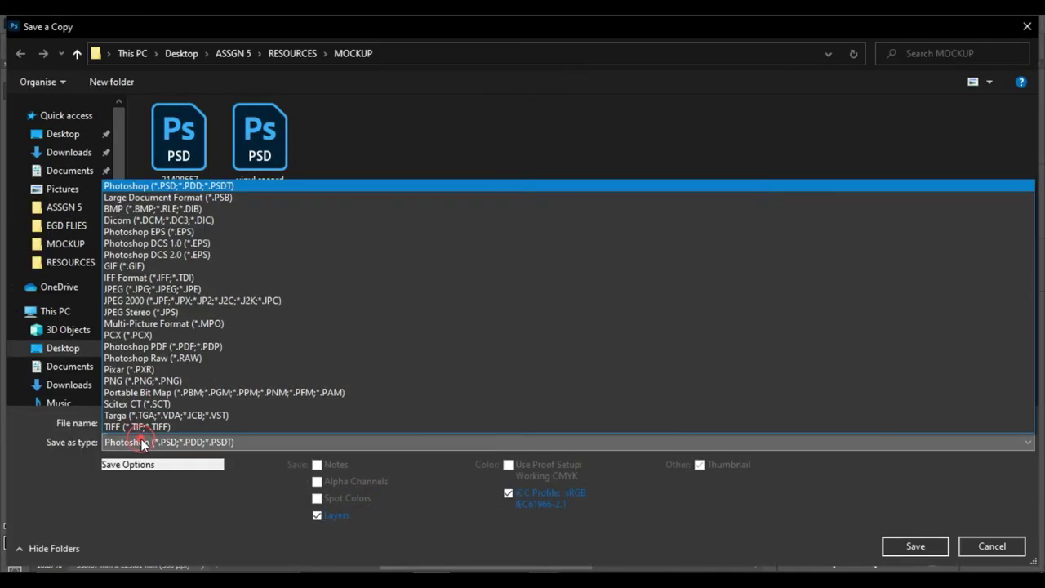
{"action": "left_click", "coordinate": [128, 289]}
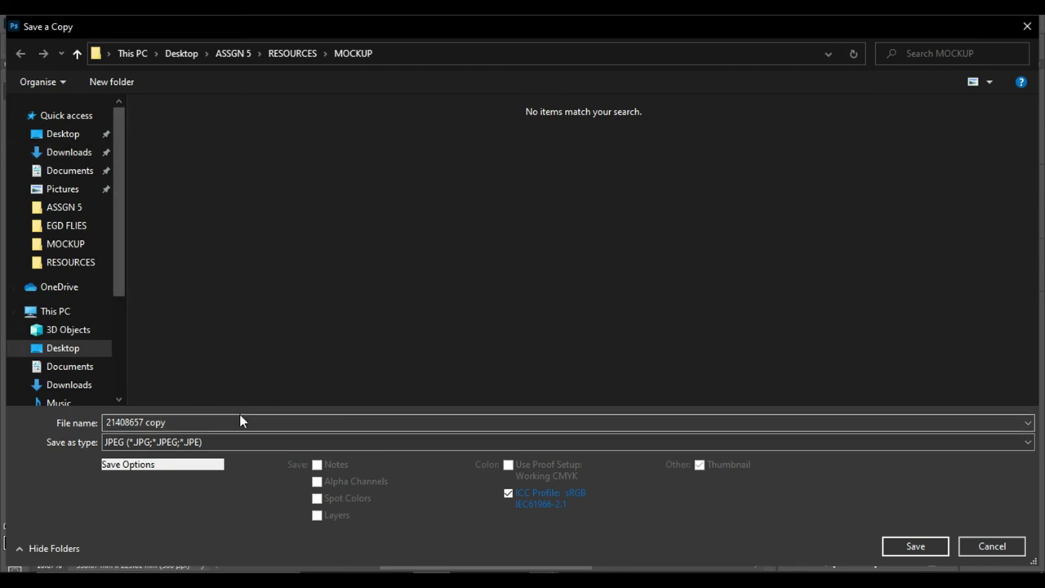
{"action": "left_click", "coordinate": [76, 53]}
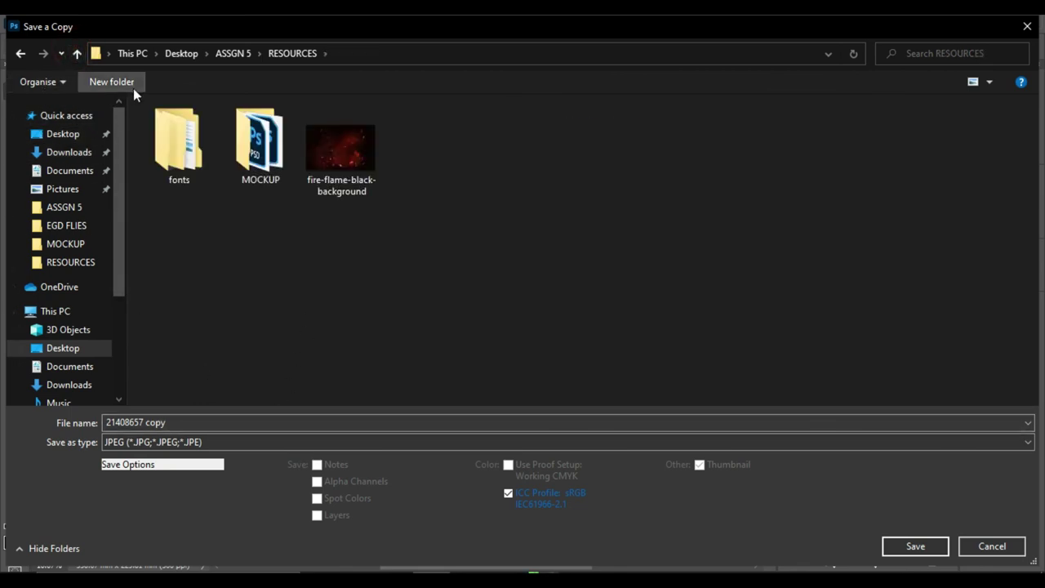
{"action": "left_click", "coordinate": [82, 55]}
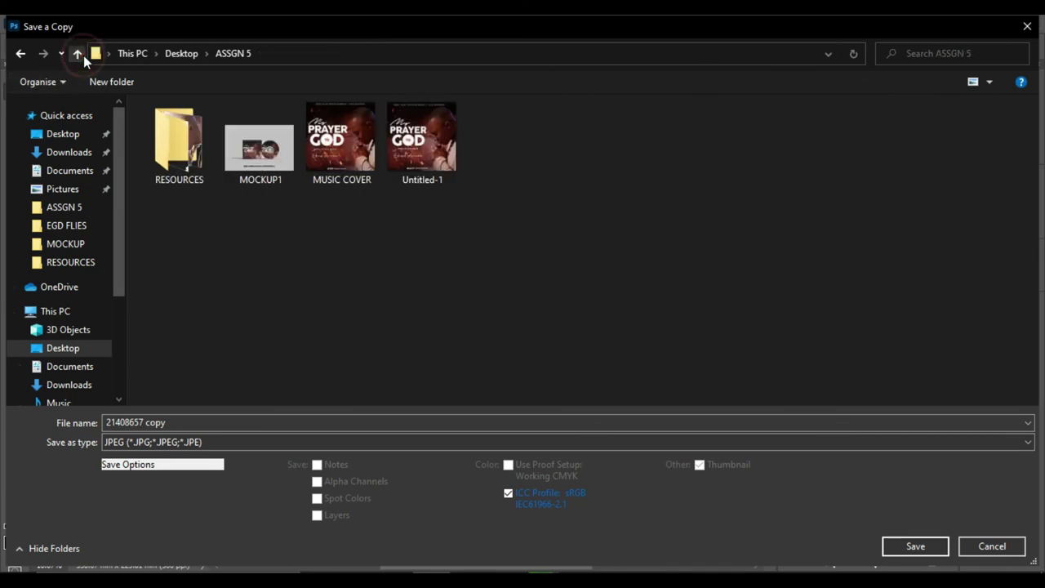
{"action": "left_click", "coordinate": [303, 418]}
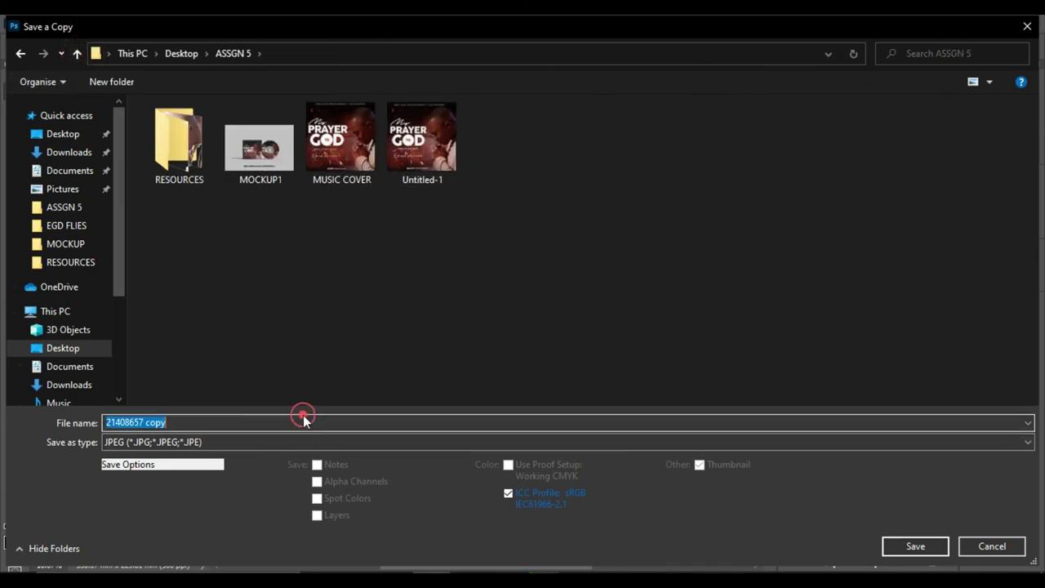
{"action": "type", "text": "MOCKUP"}
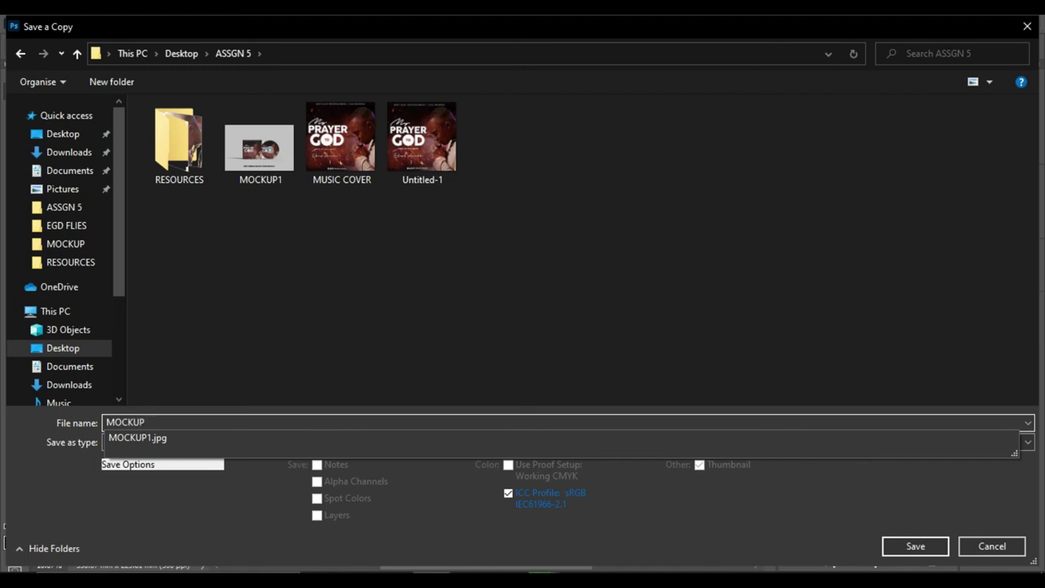
{"action": "left_click", "coordinate": [910, 545]}
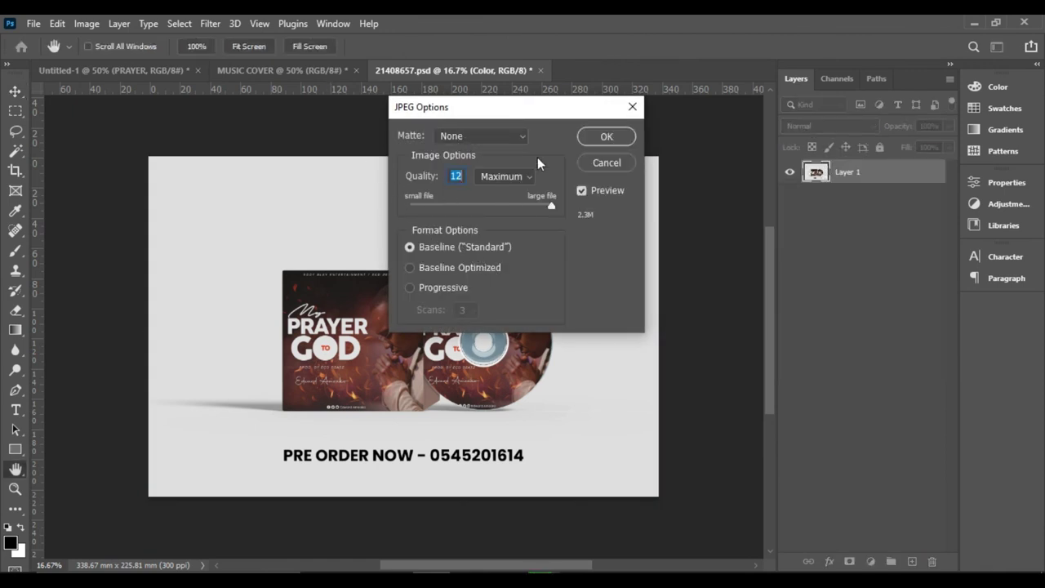
{"action": "left_click", "coordinate": [606, 138]}
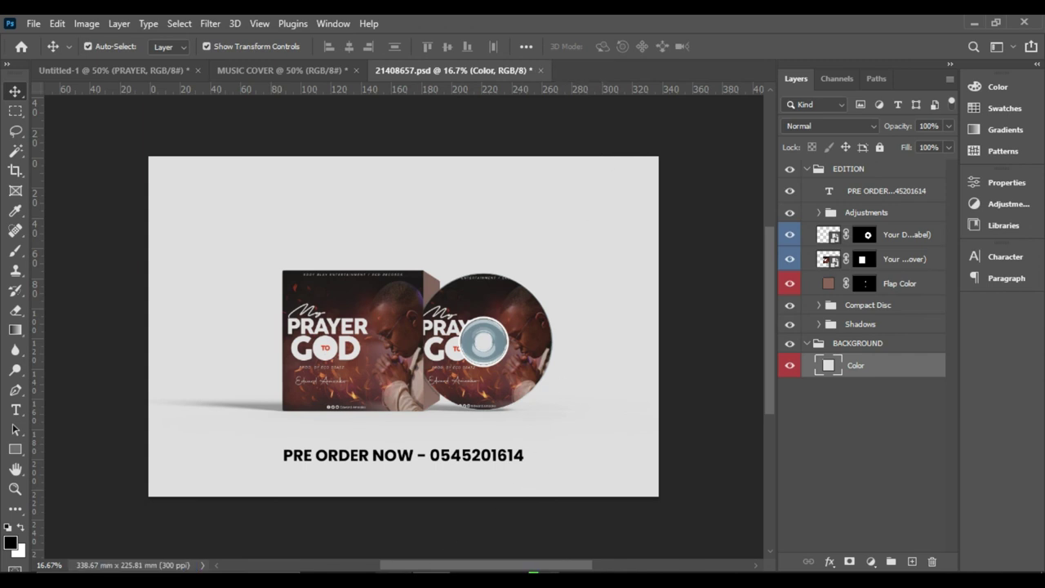
{"action": "left_click", "coordinate": [380, 551]}
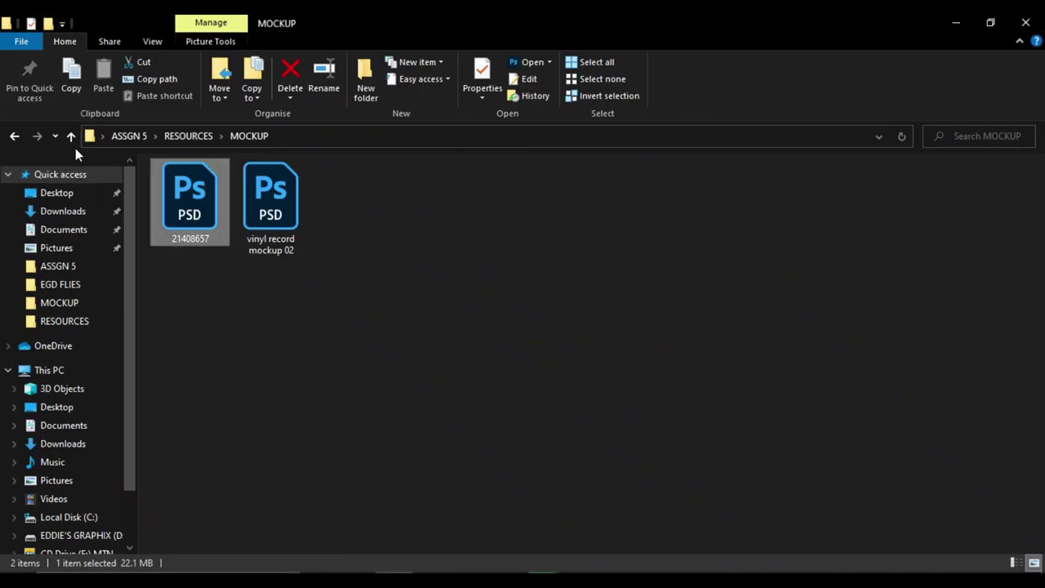
- Go up two levels to ASSGN 5 and open the saved MOCKUP JPEG
{"action": "left_click", "coordinate": [71, 138]}
{"action": "left_click", "coordinate": [71, 137]}
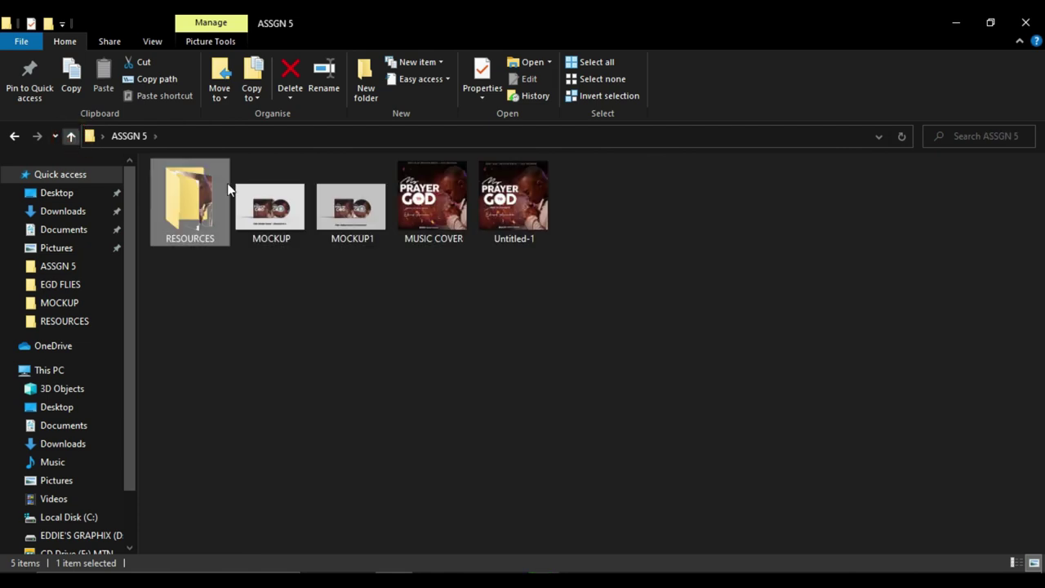
{"action": "left_click", "coordinate": [280, 212]}
{"action": "double_click", "coordinate": [278, 210]}
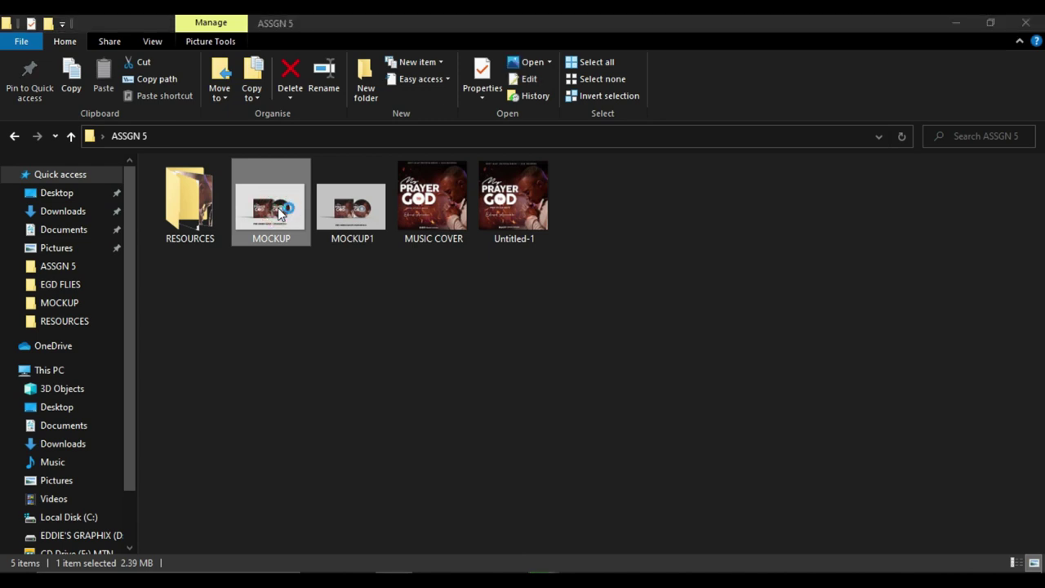